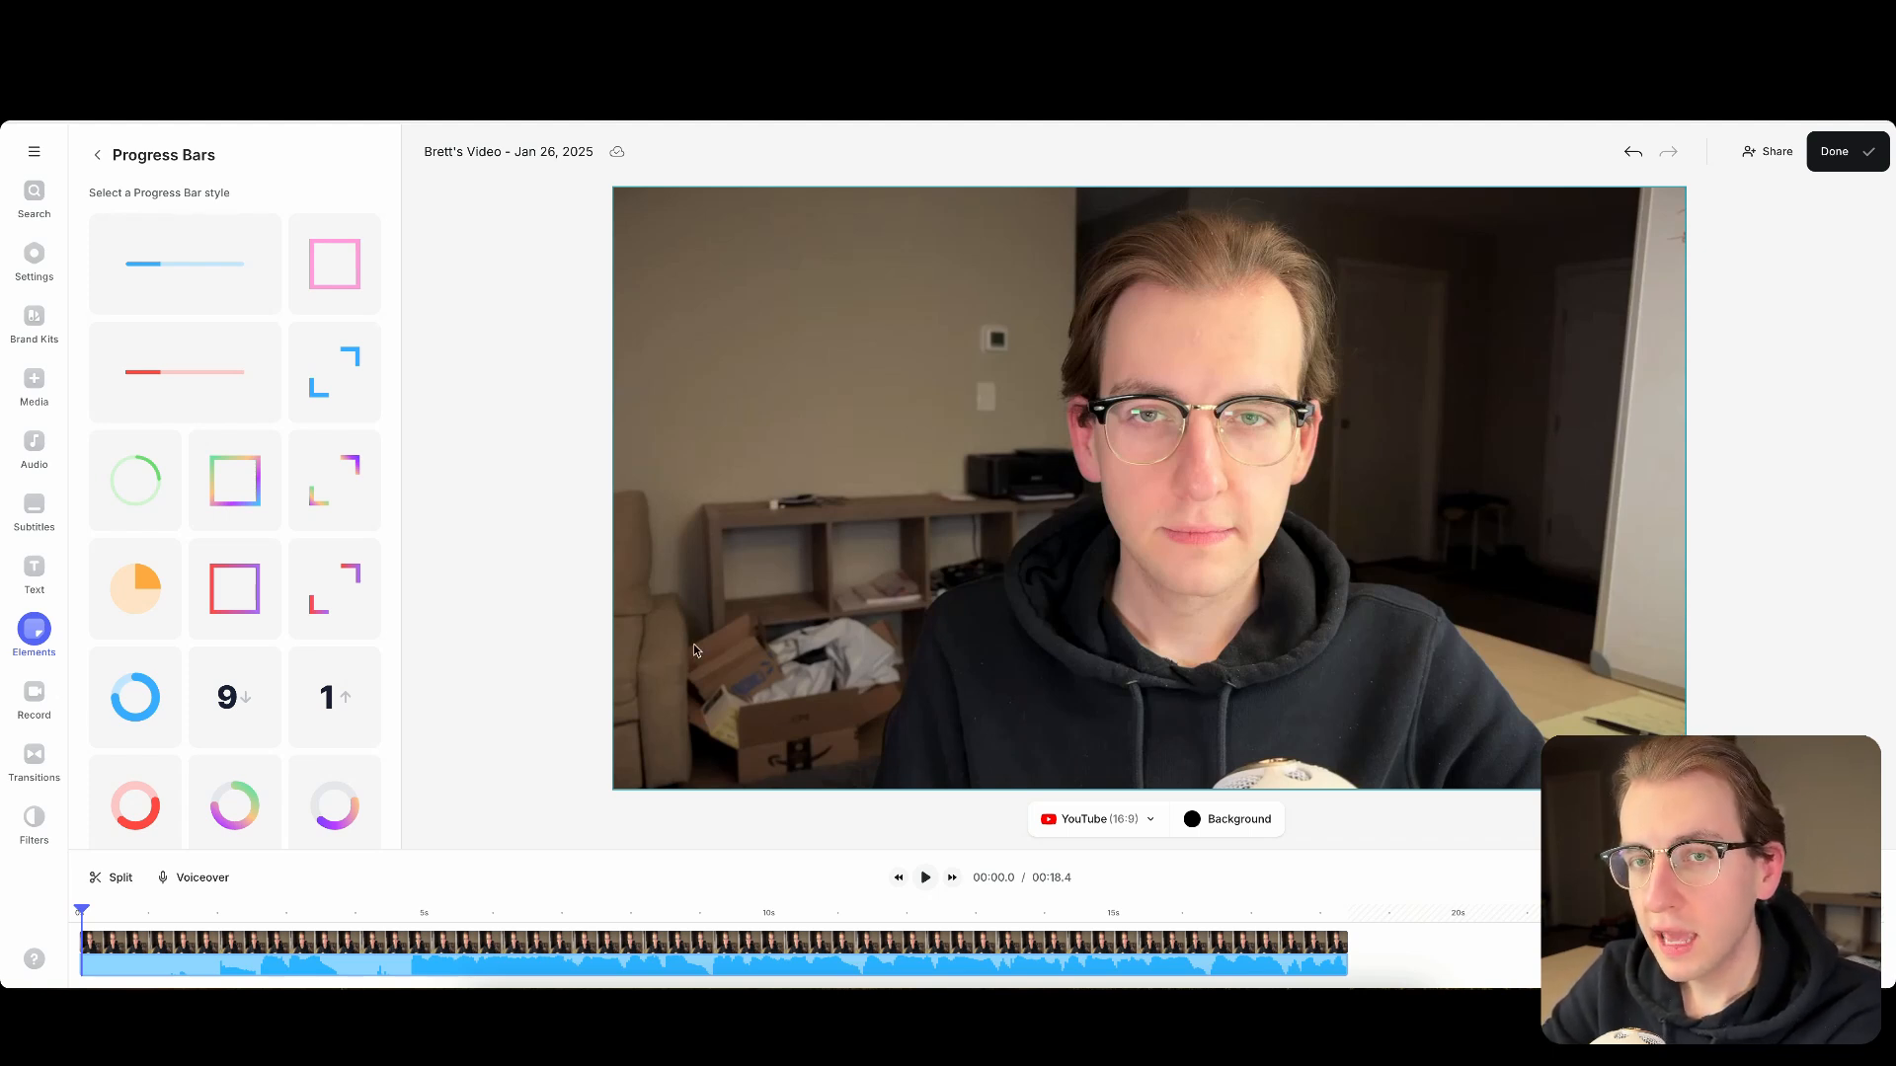
- Look through the categories in the Elements library and the full collection of progress bar styles
{"action": "left_click", "coordinate": [34, 642]}
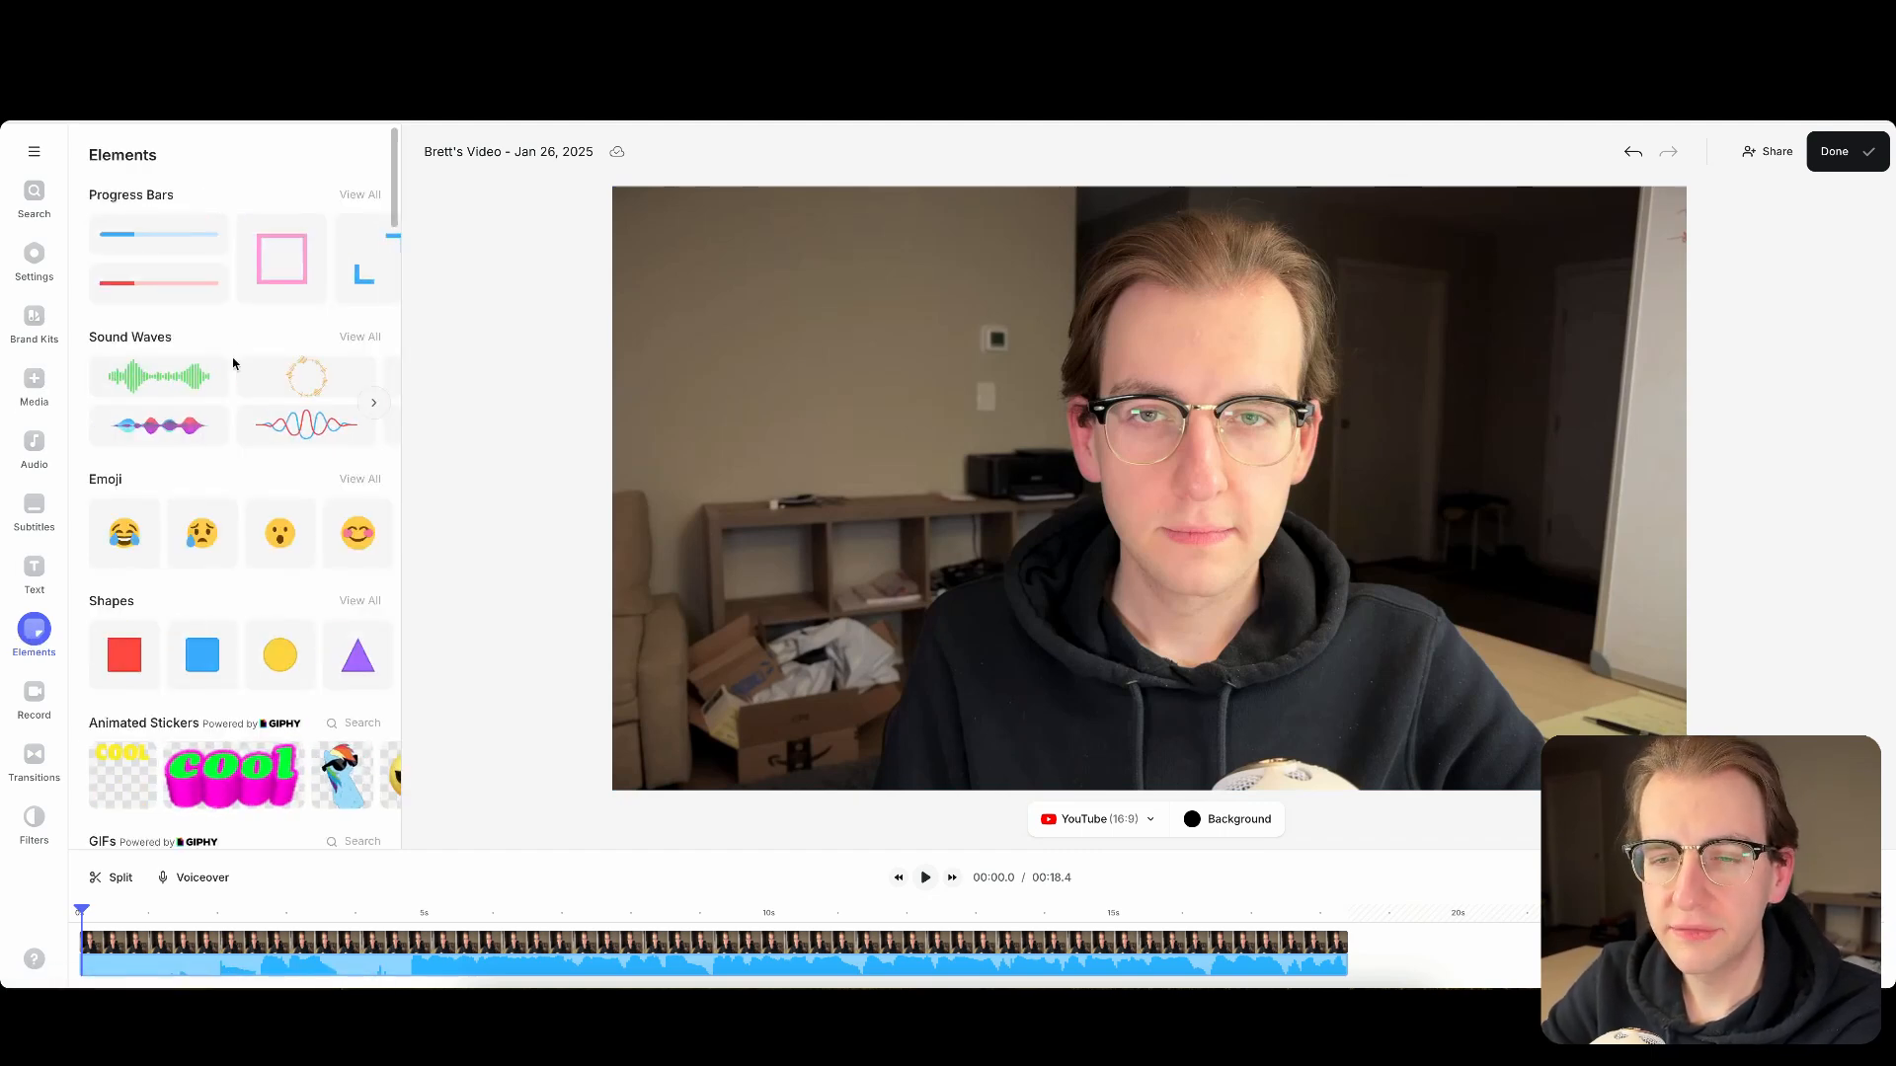
{"action": "scroll", "coordinate": [234, 364], "scroll_direction": "down", "scroll_amount": 6}
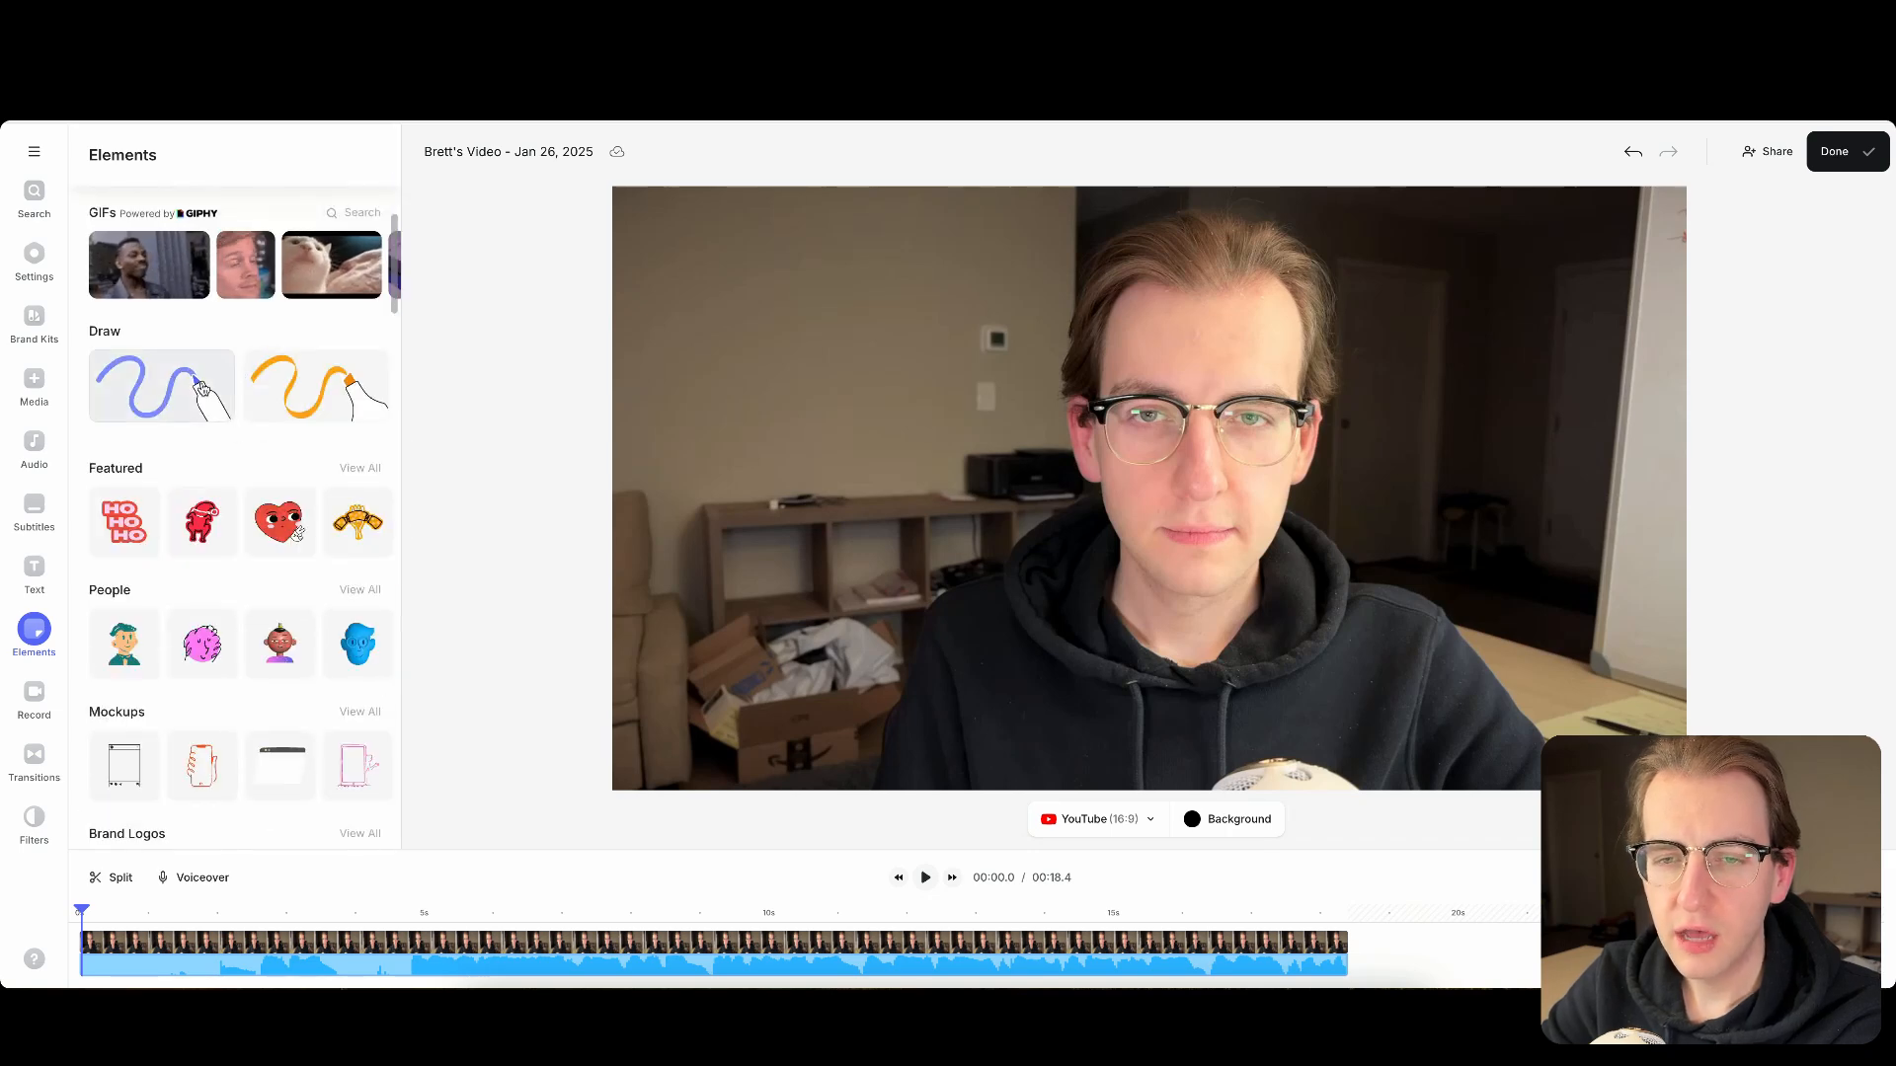
{"action": "scroll", "coordinate": [203, 387], "scroll_direction": "down", "scroll_amount": 7}
{"action": "scroll", "coordinate": [173, 494], "scroll_direction": "up", "scroll_amount": 4}
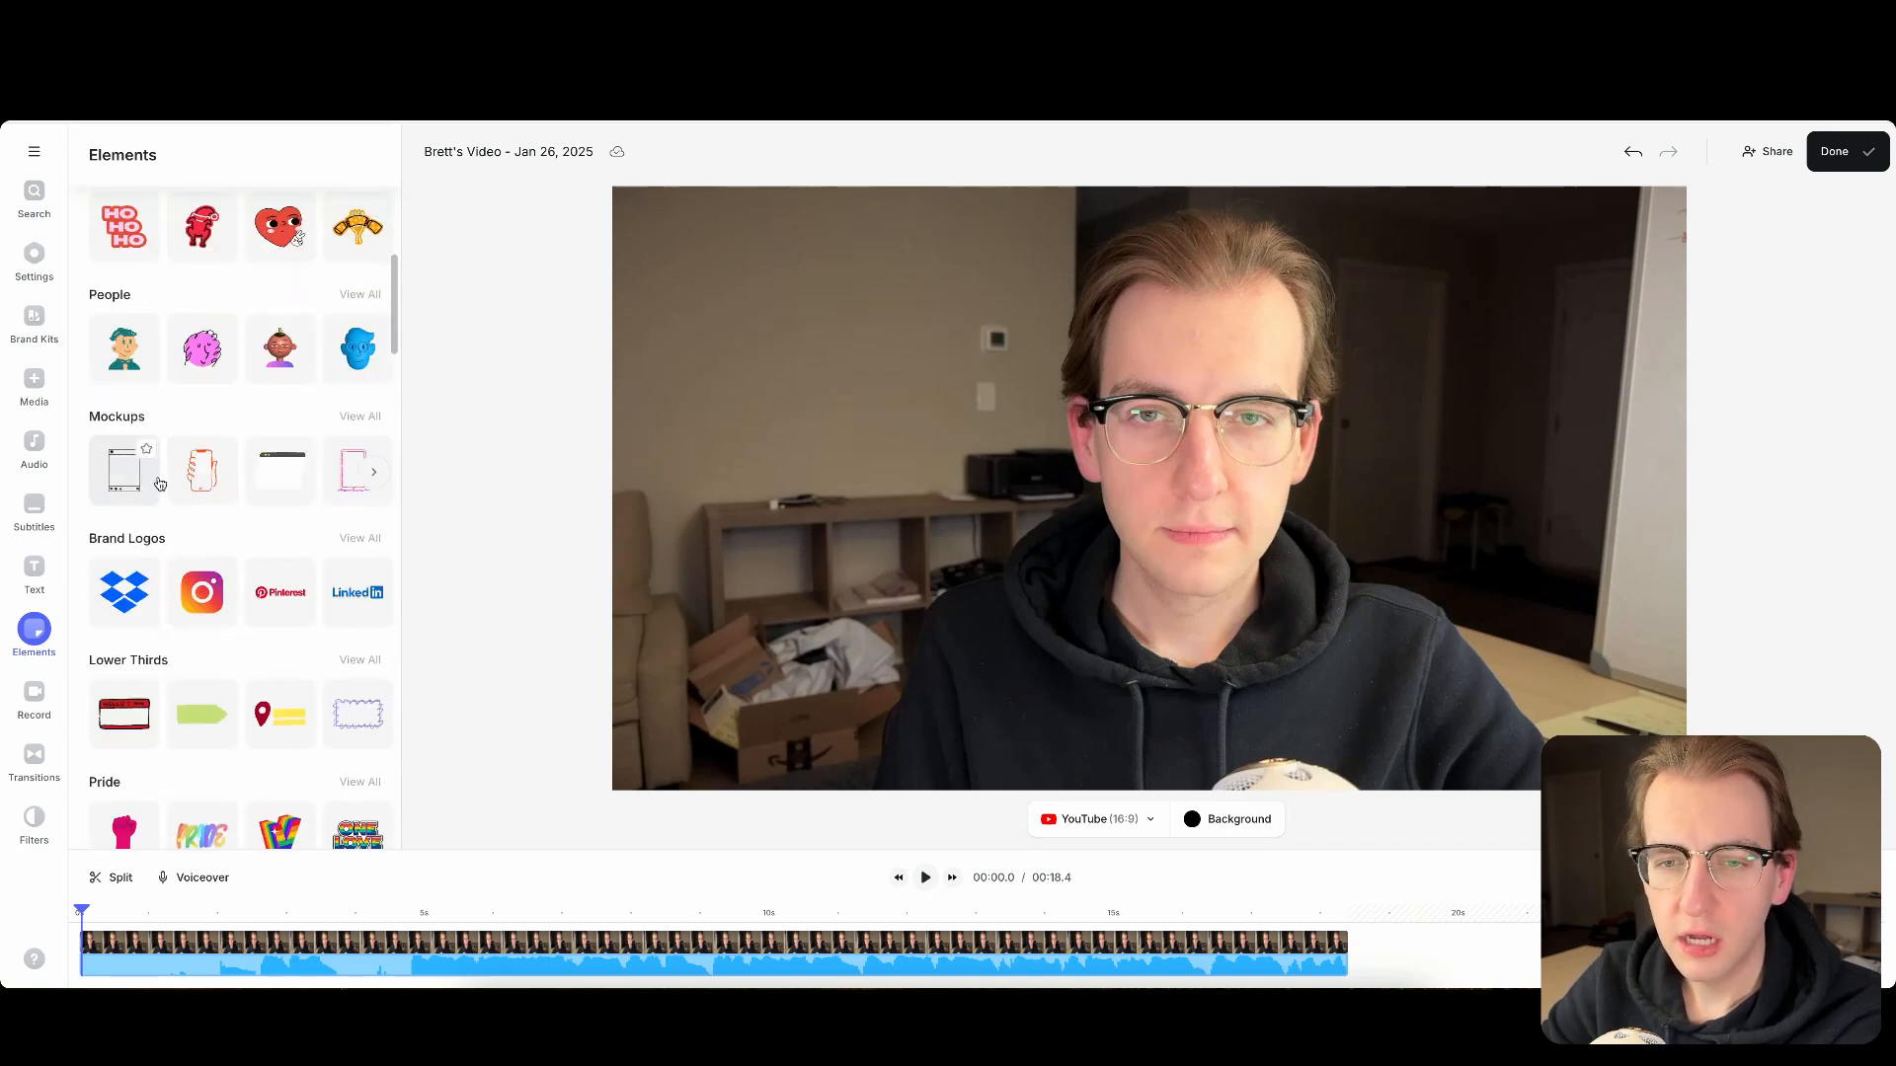
{"action": "scroll", "coordinate": [159, 483], "scroll_direction": "down", "scroll_amount": 10}
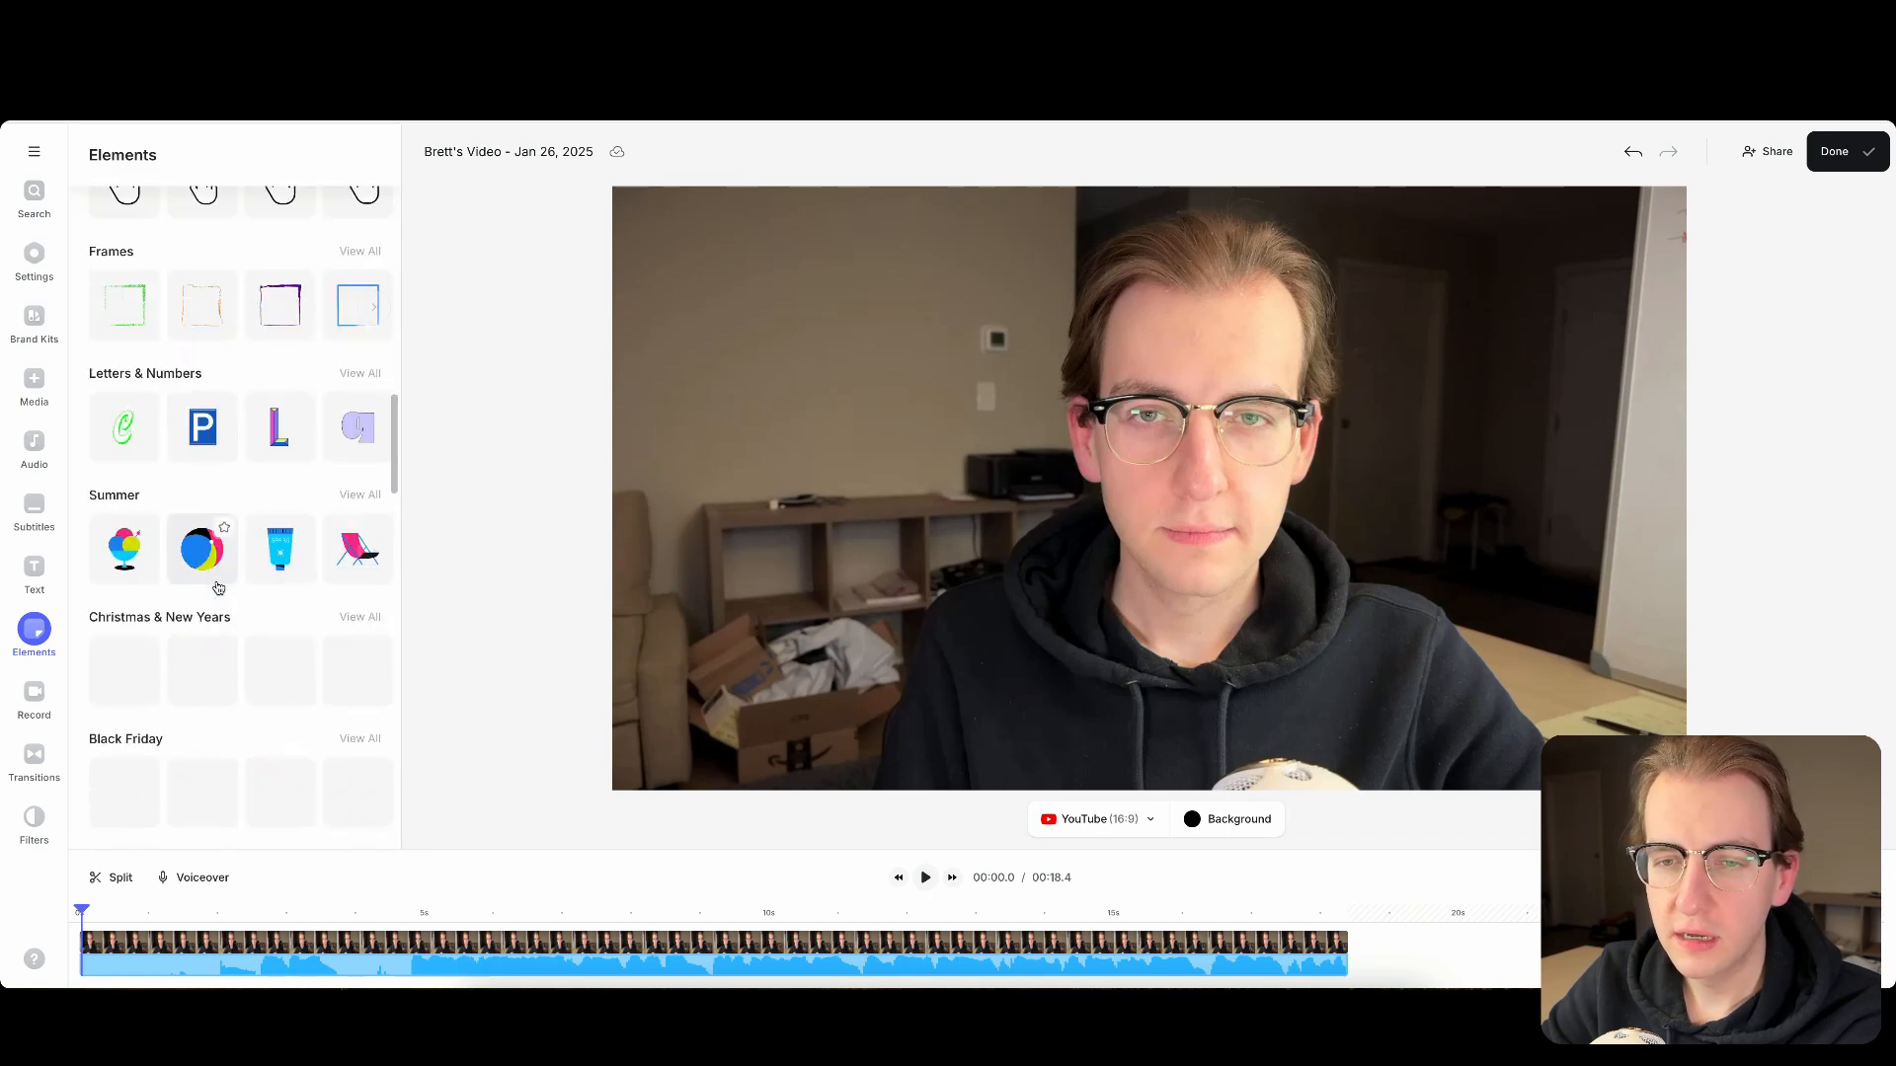
{"action": "scroll", "coordinate": [218, 588], "scroll_direction": "down", "scroll_amount": 12}
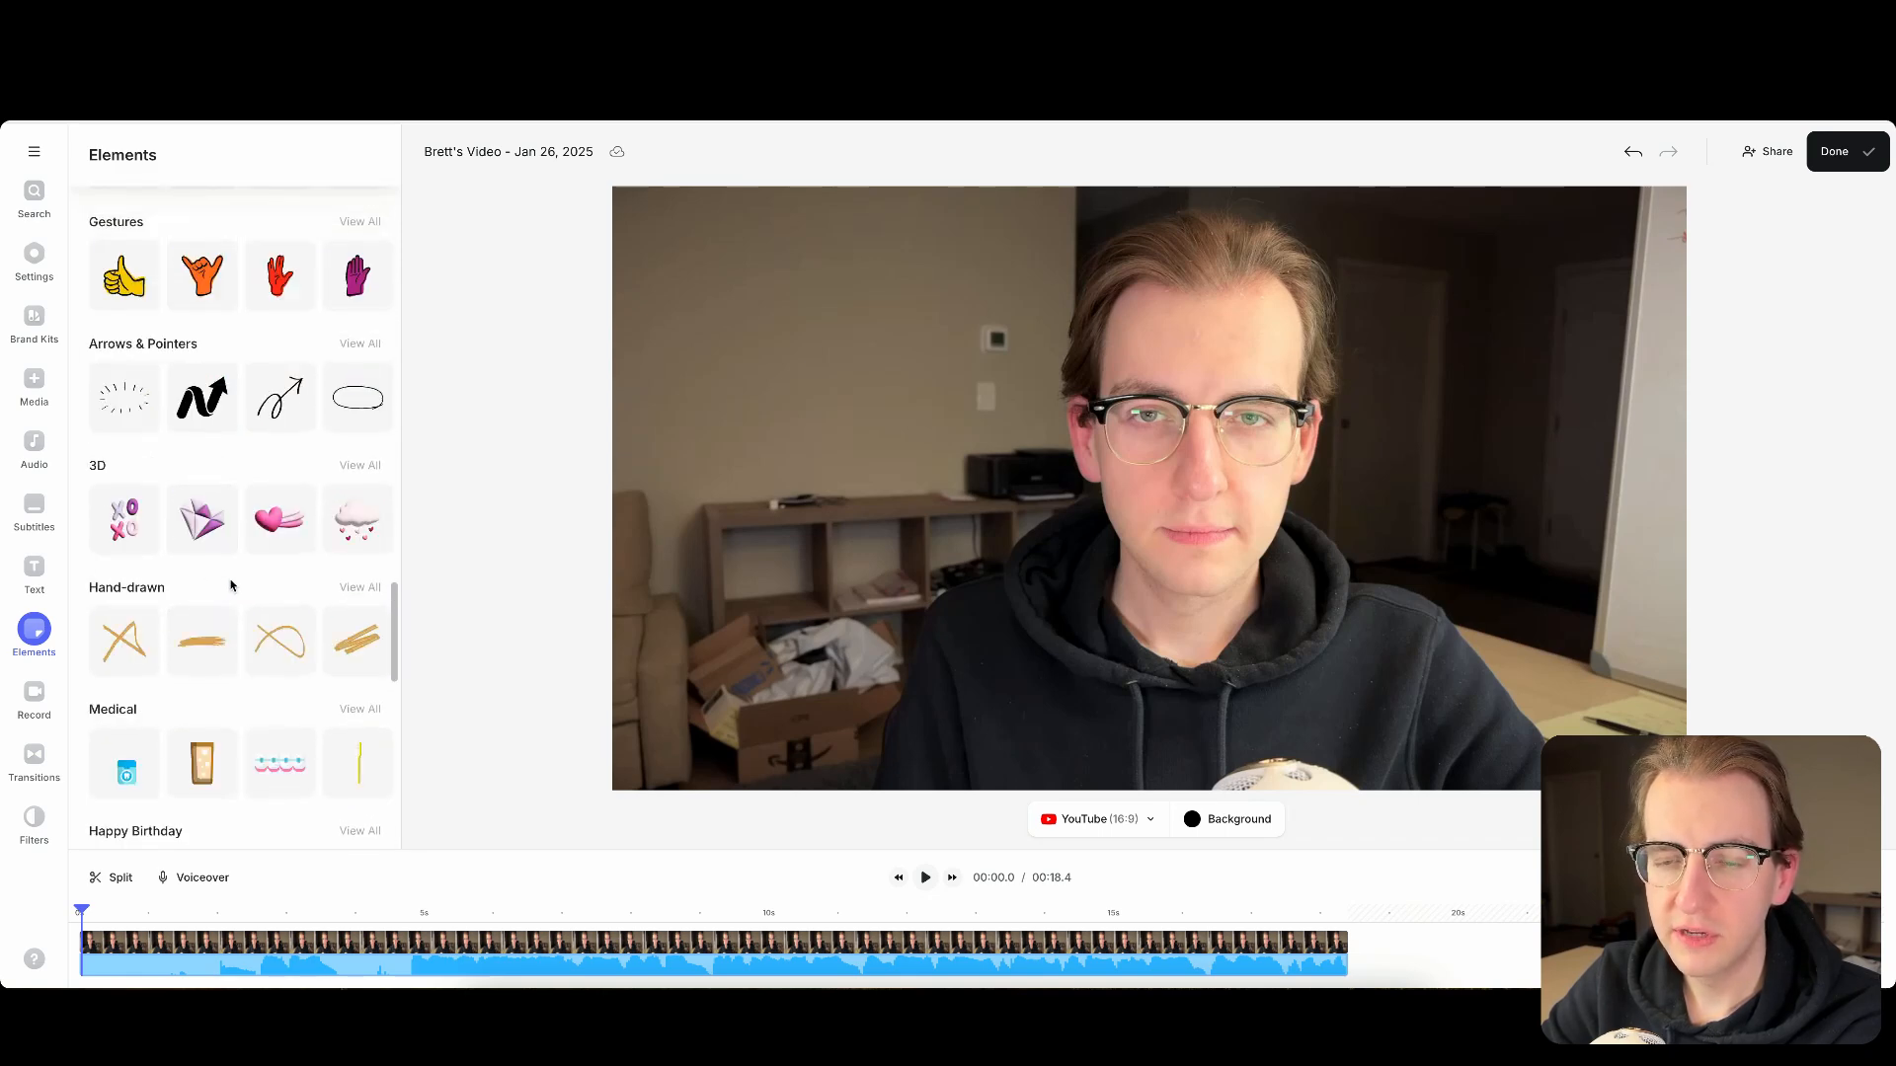
{"action": "scroll", "coordinate": [231, 586], "scroll_direction": "up", "scroll_amount": 20}
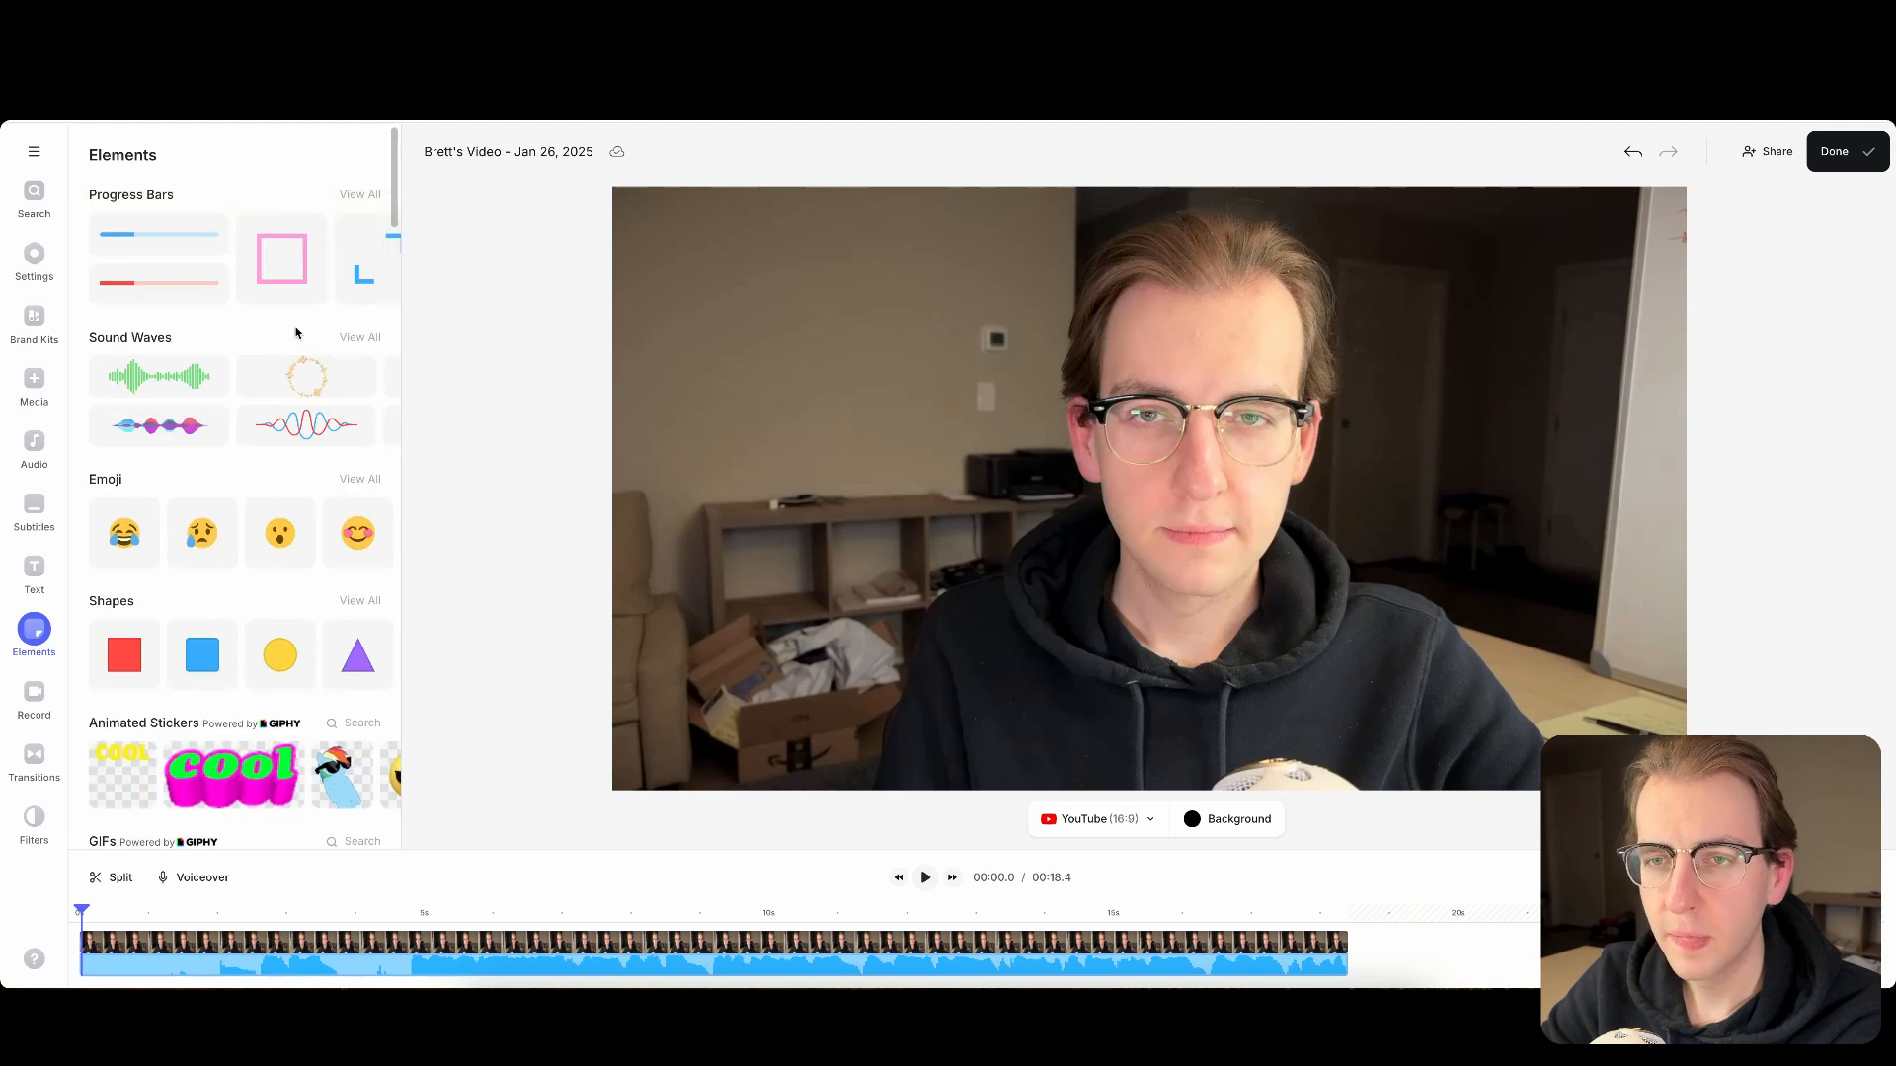
{"action": "left_click", "coordinate": [361, 195]}
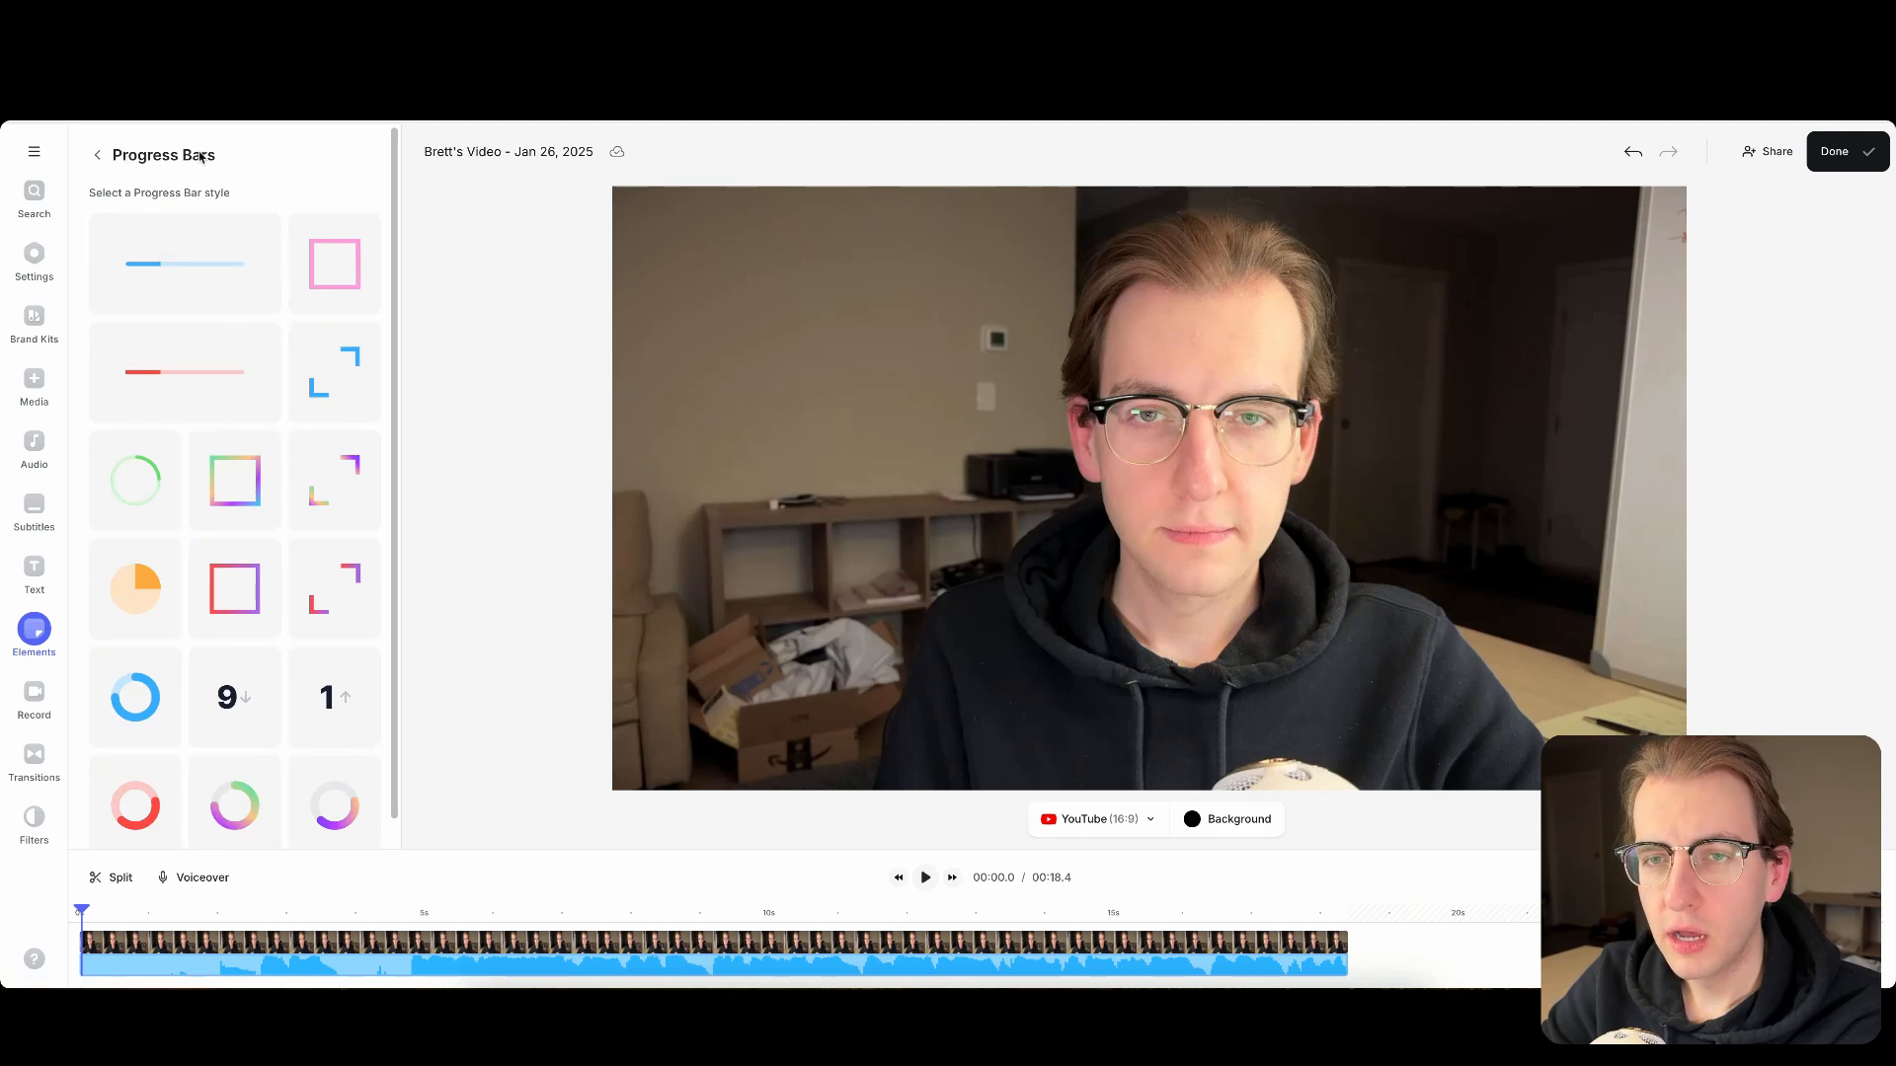
{"action": "left_click", "coordinate": [97, 155]}
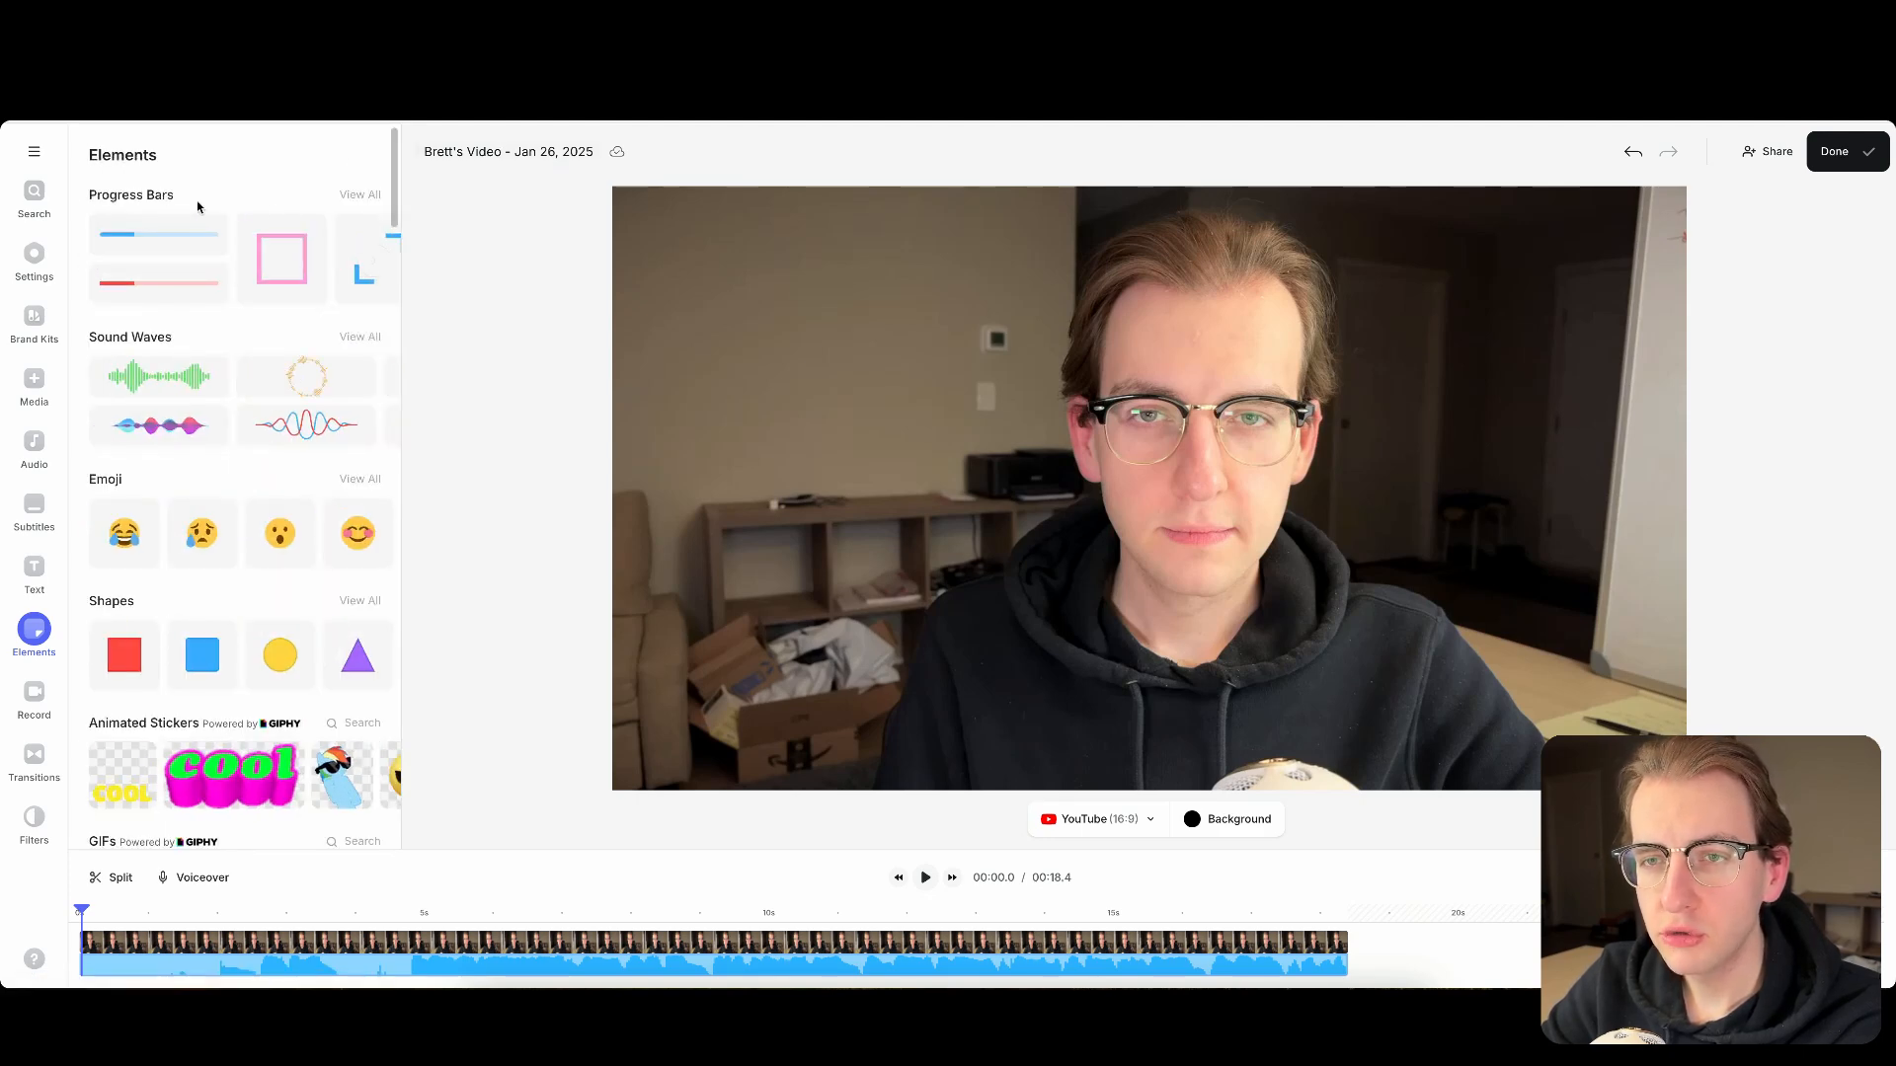
- Add the blue rounded progress bar to the video and move it slightly down and left of the frame's centre
{"action": "left_click", "coordinate": [355, 197]}
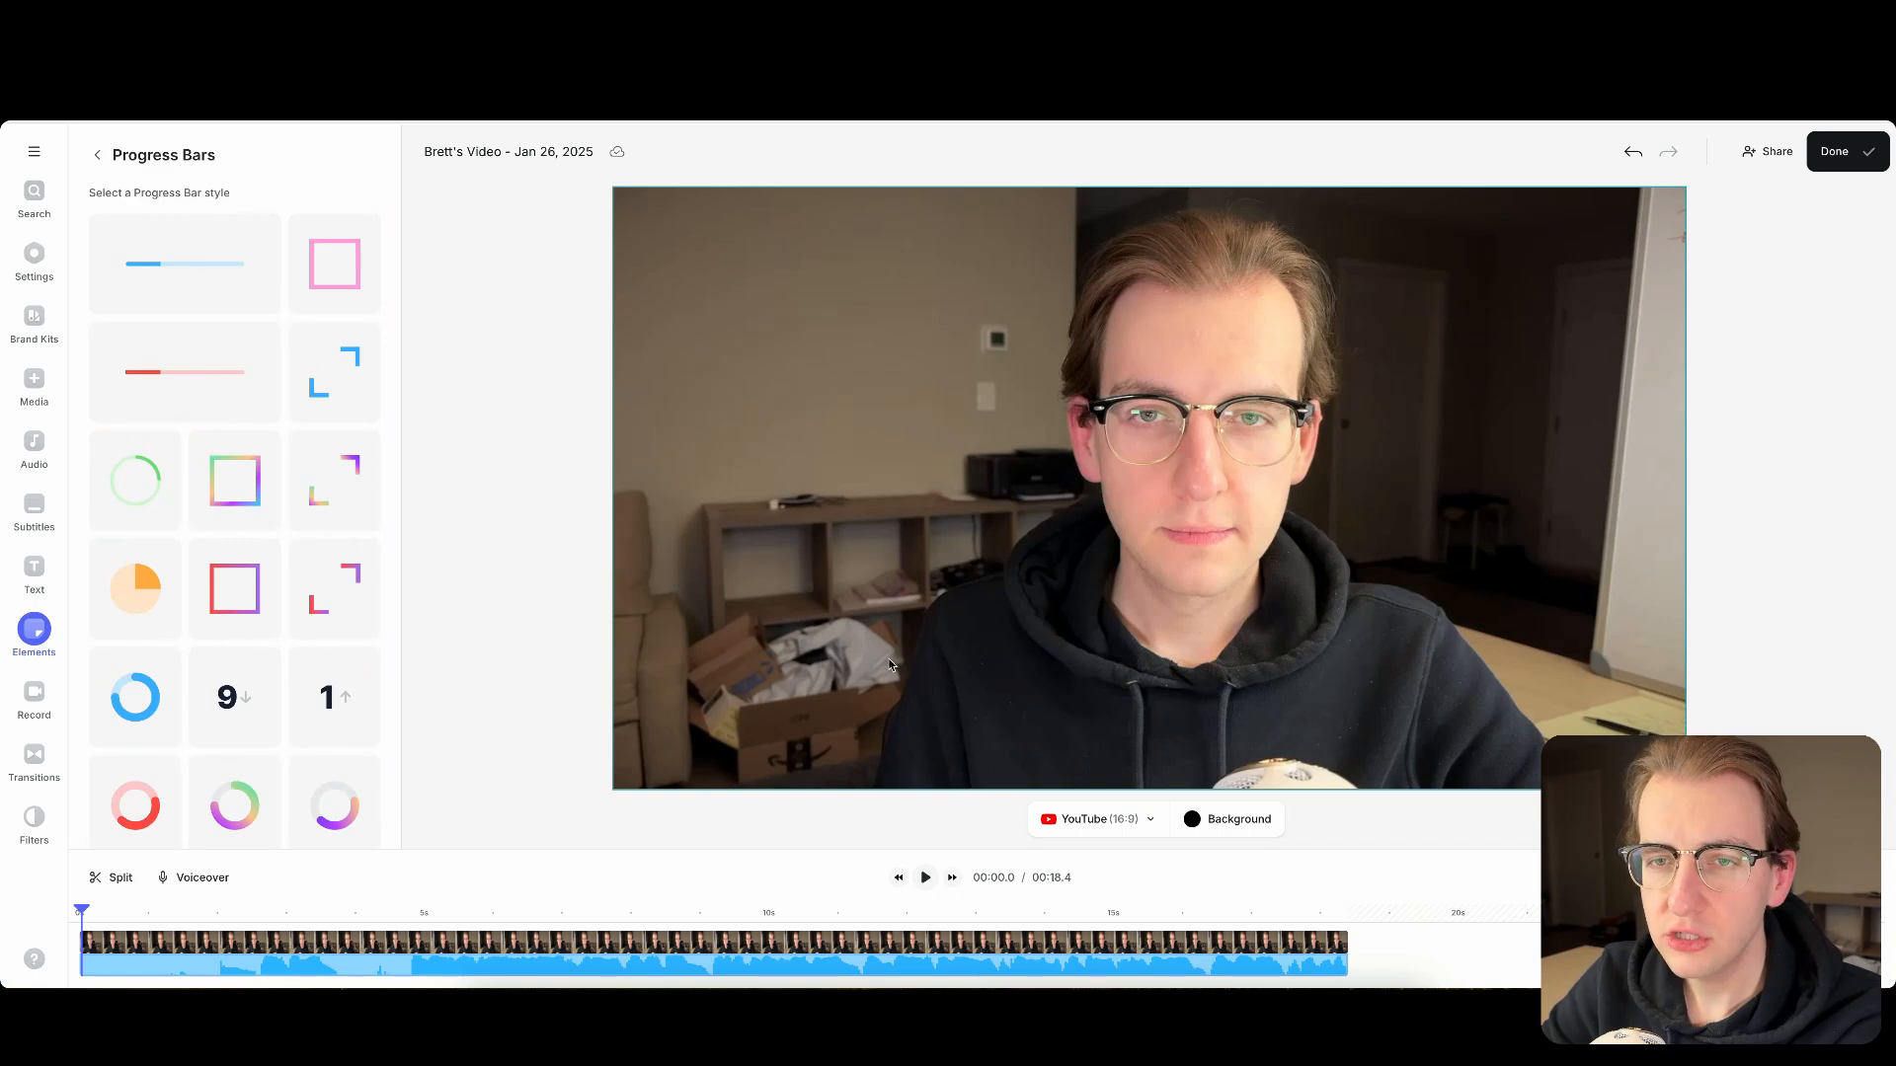
{"action": "left_click", "coordinate": [180, 262]}
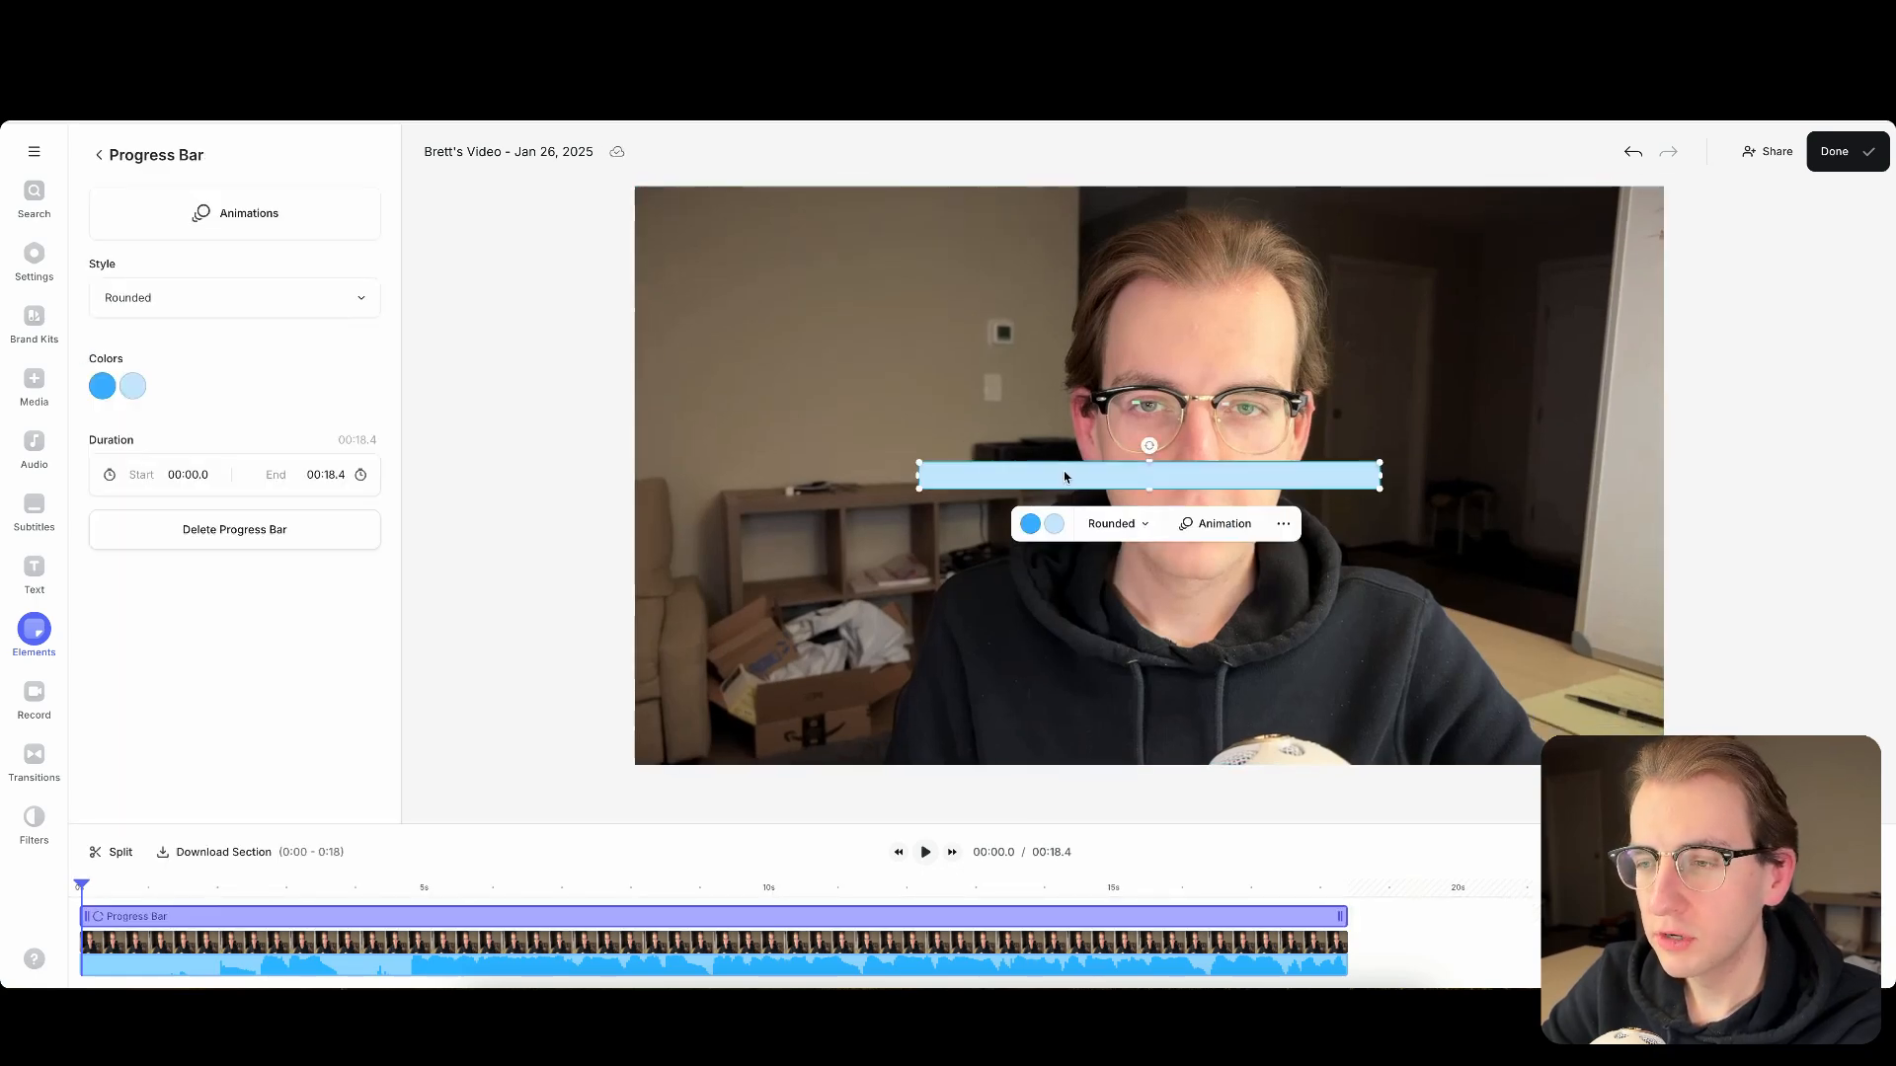
{"action": "left_click_drag", "start_coordinate": [1064, 477], "coordinate": [981, 560]}
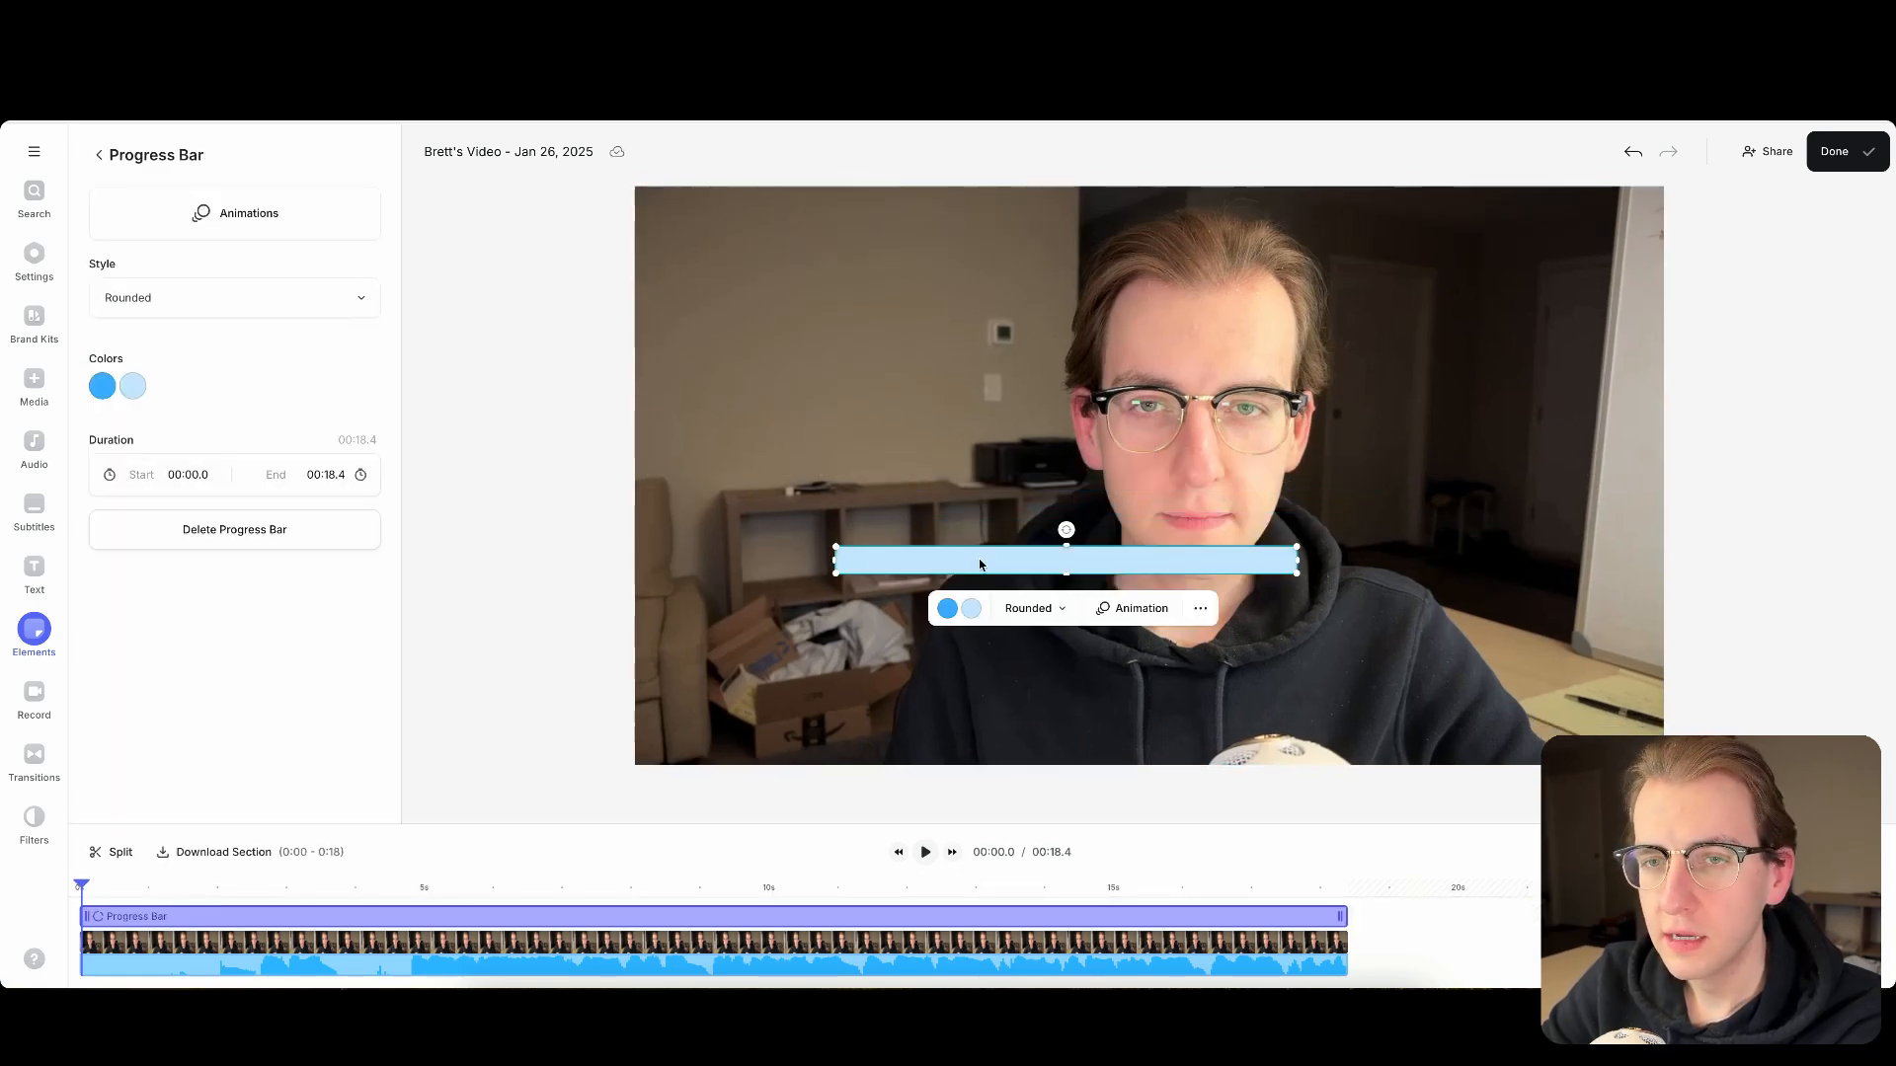
- Set the progress bar's style to Circle and preview how it fills during playback
{"action": "left_click", "coordinate": [353, 308]}
{"action": "left_click", "coordinate": [209, 435]}
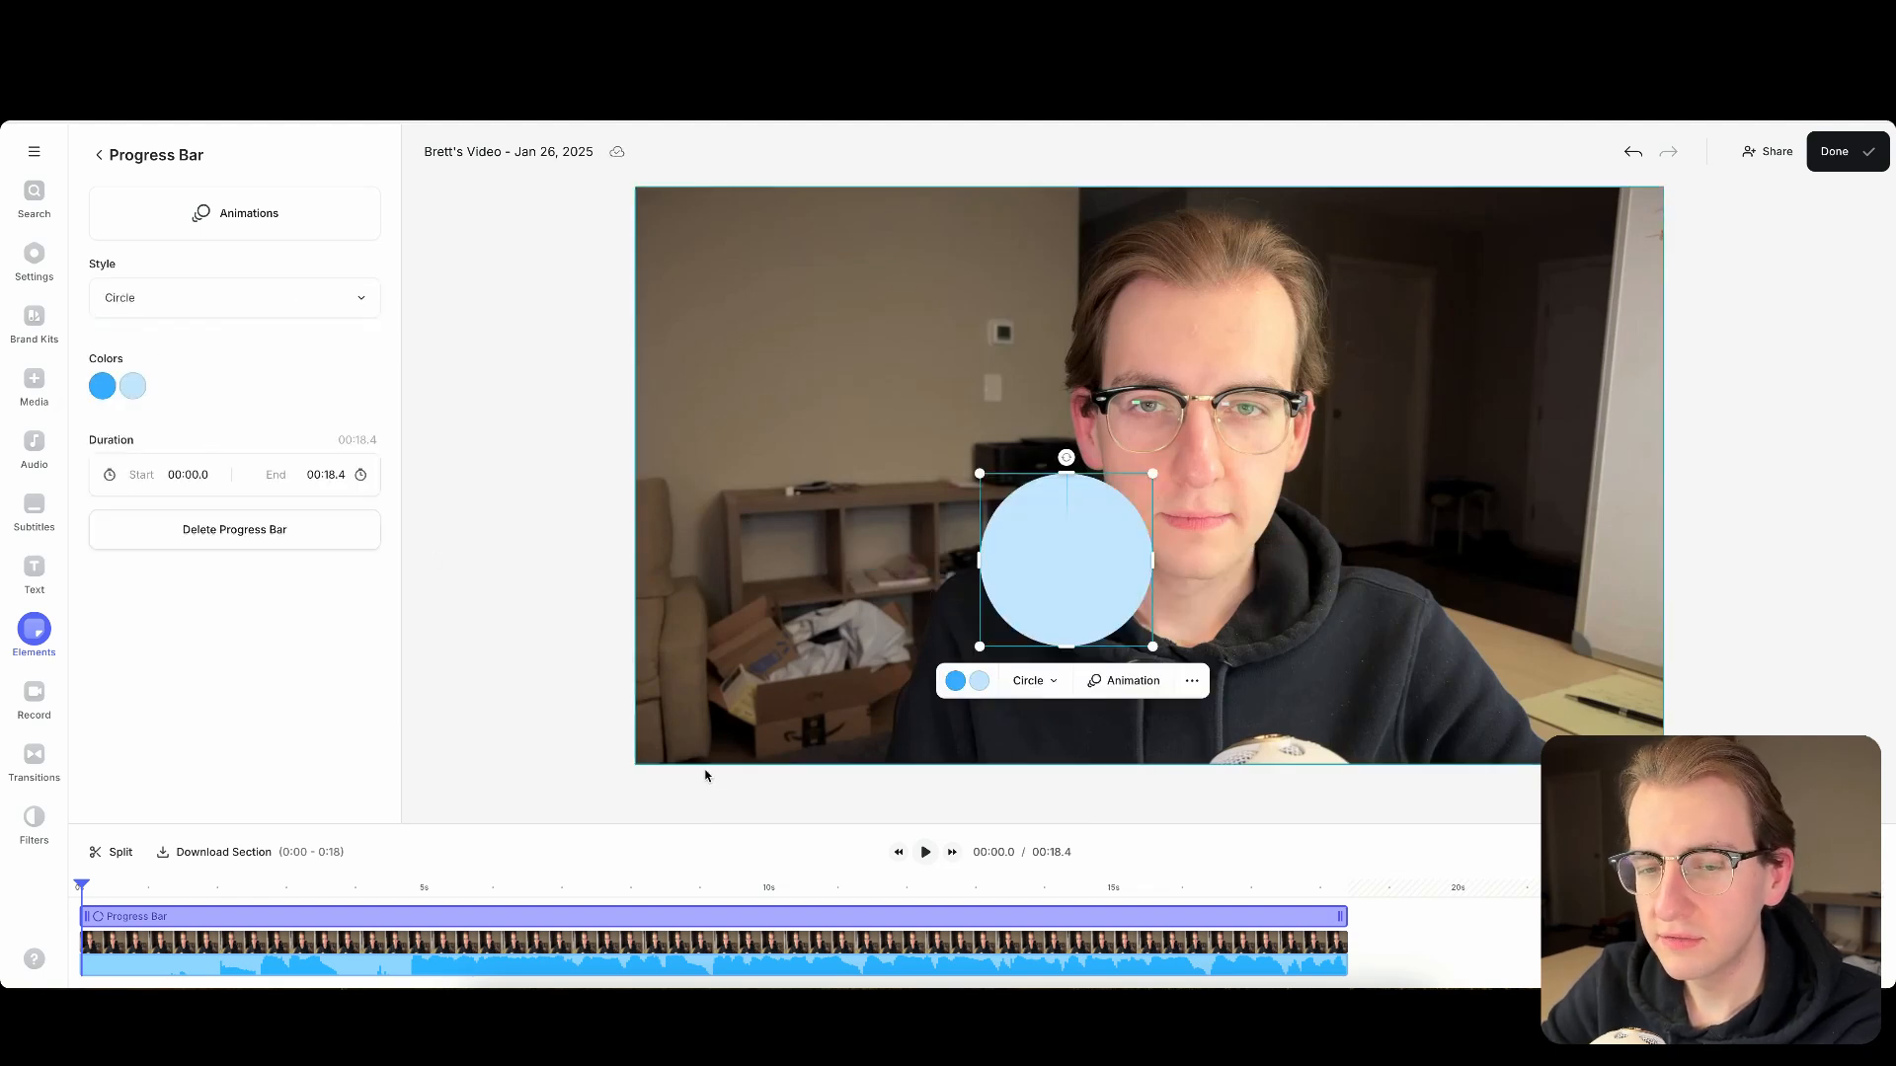
{"action": "left_click", "coordinate": [929, 859]}
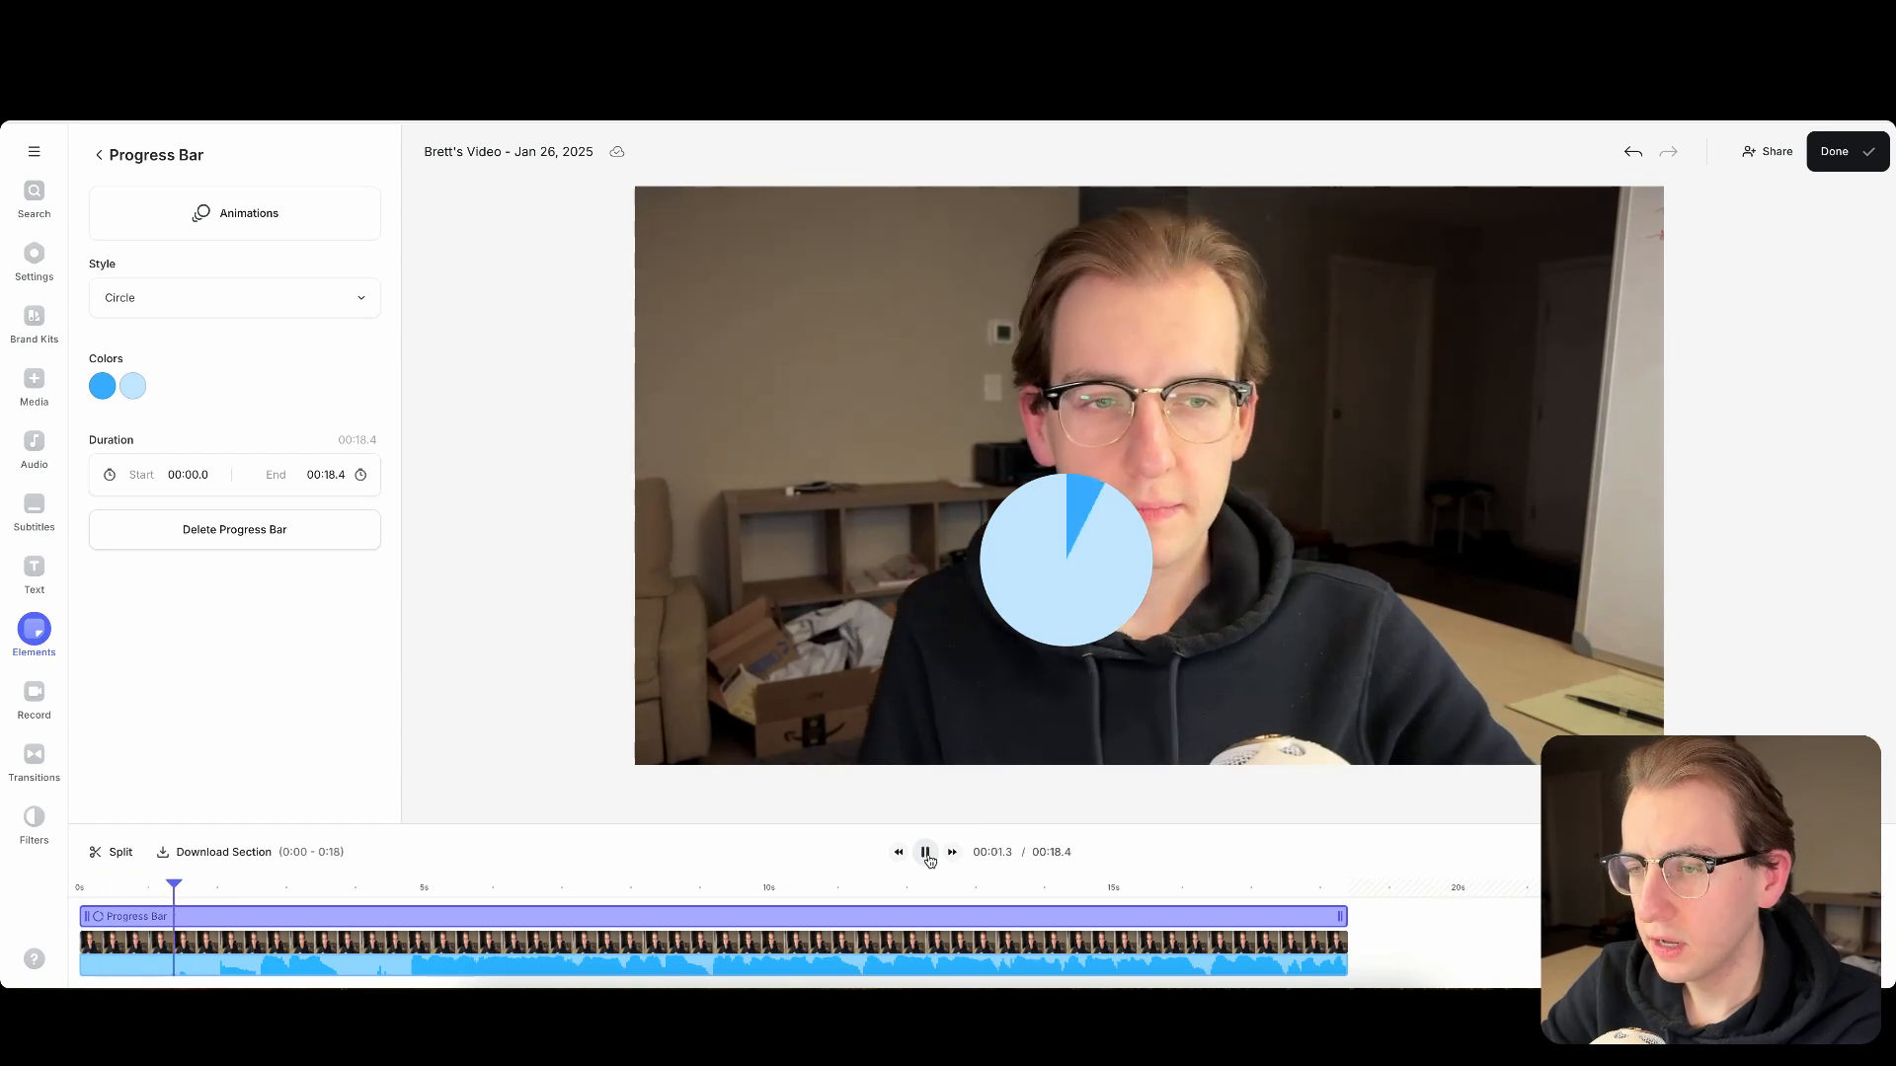
{"action": "left_click", "coordinate": [926, 854]}
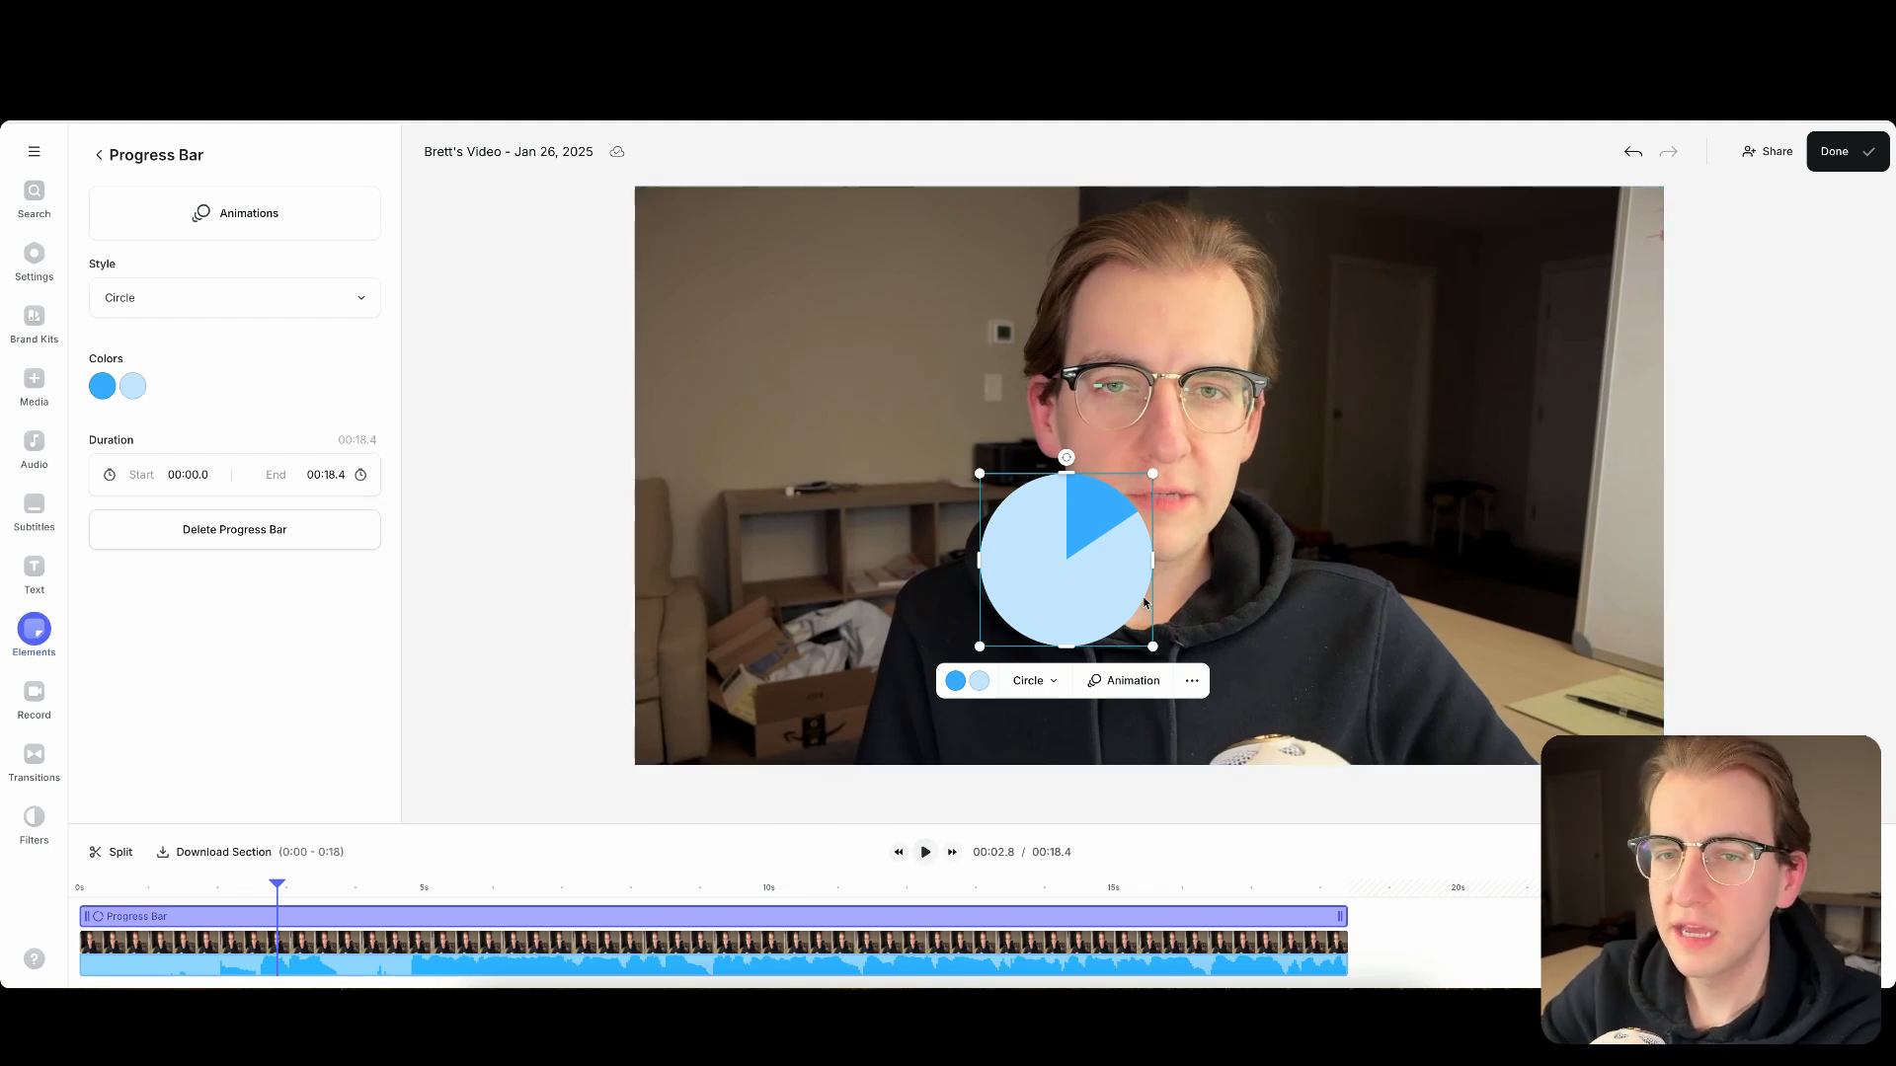
- Change the progress bar's style to Donut and move the ring up and to the left on the video
{"action": "left_click", "coordinate": [276, 312]}
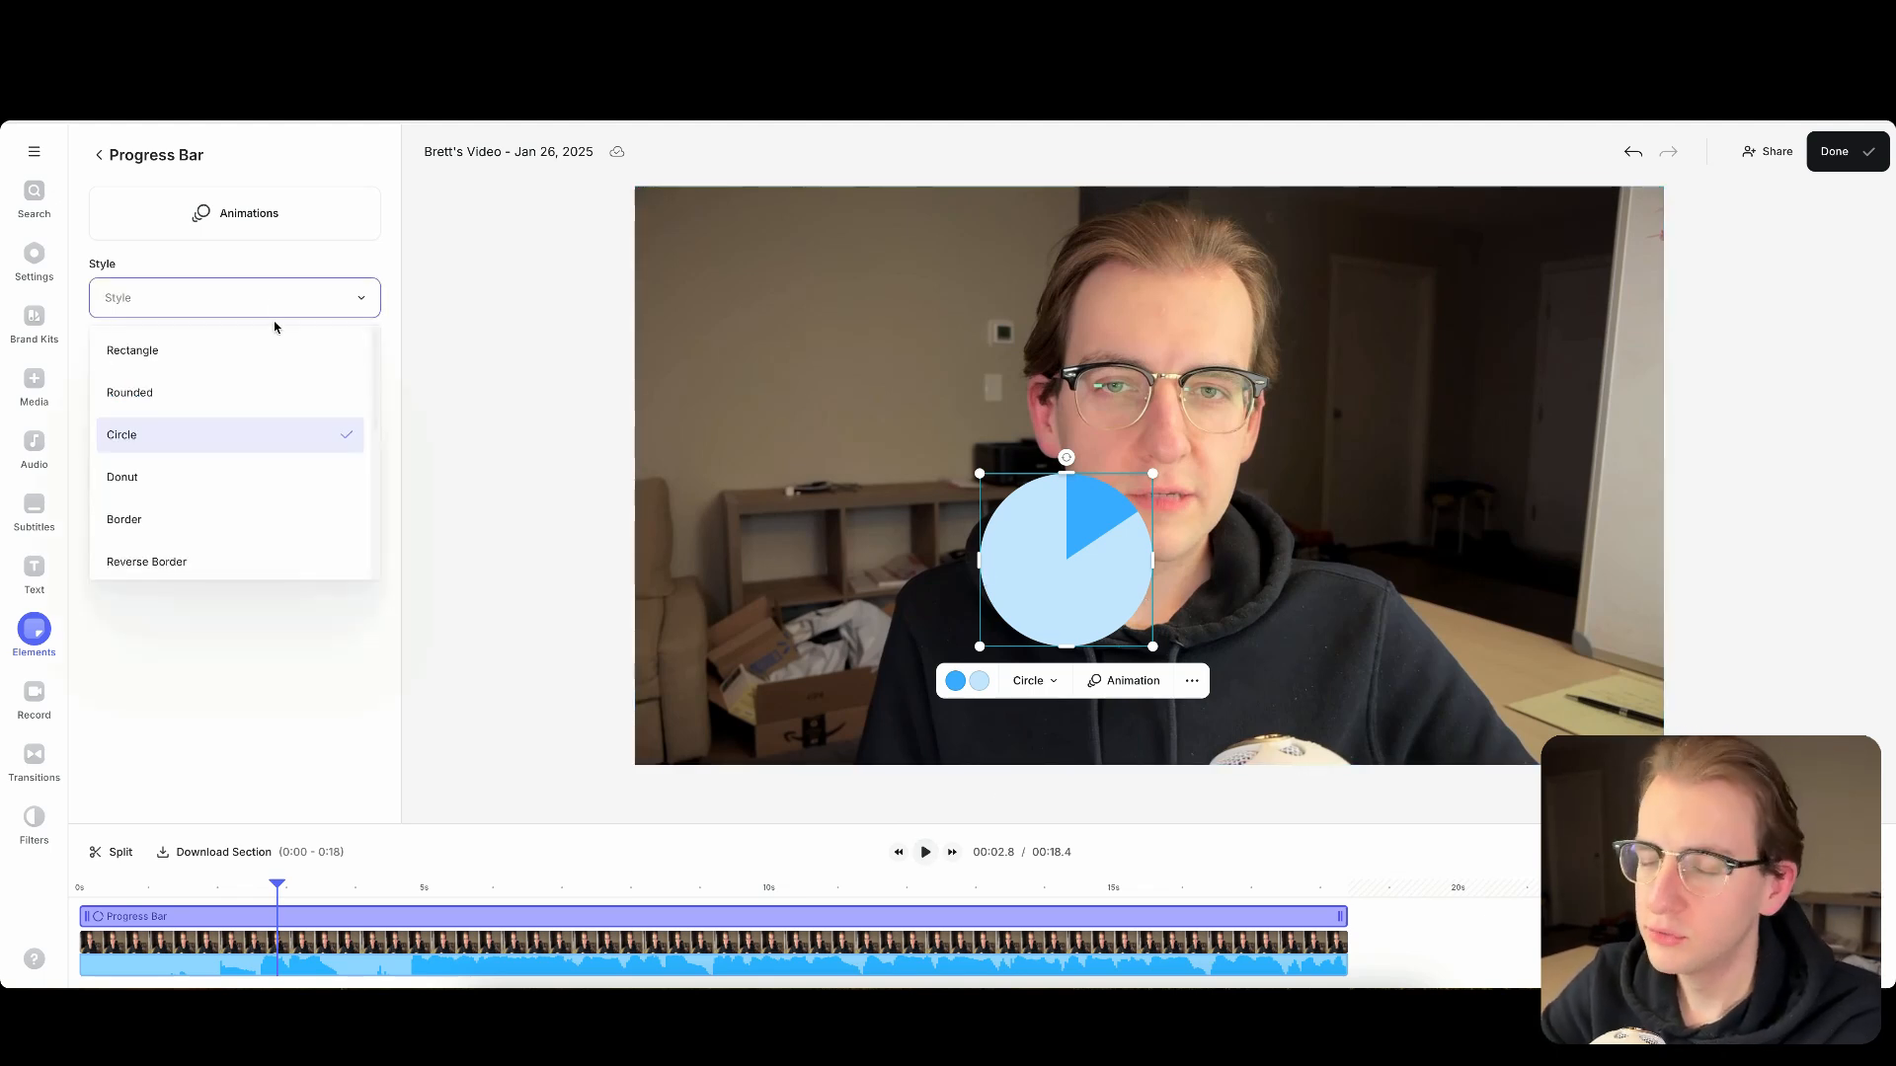
{"action": "left_click", "coordinate": [202, 481]}
{"action": "left_click_drag", "start_coordinate": [1082, 568], "coordinate": [1007, 484]}
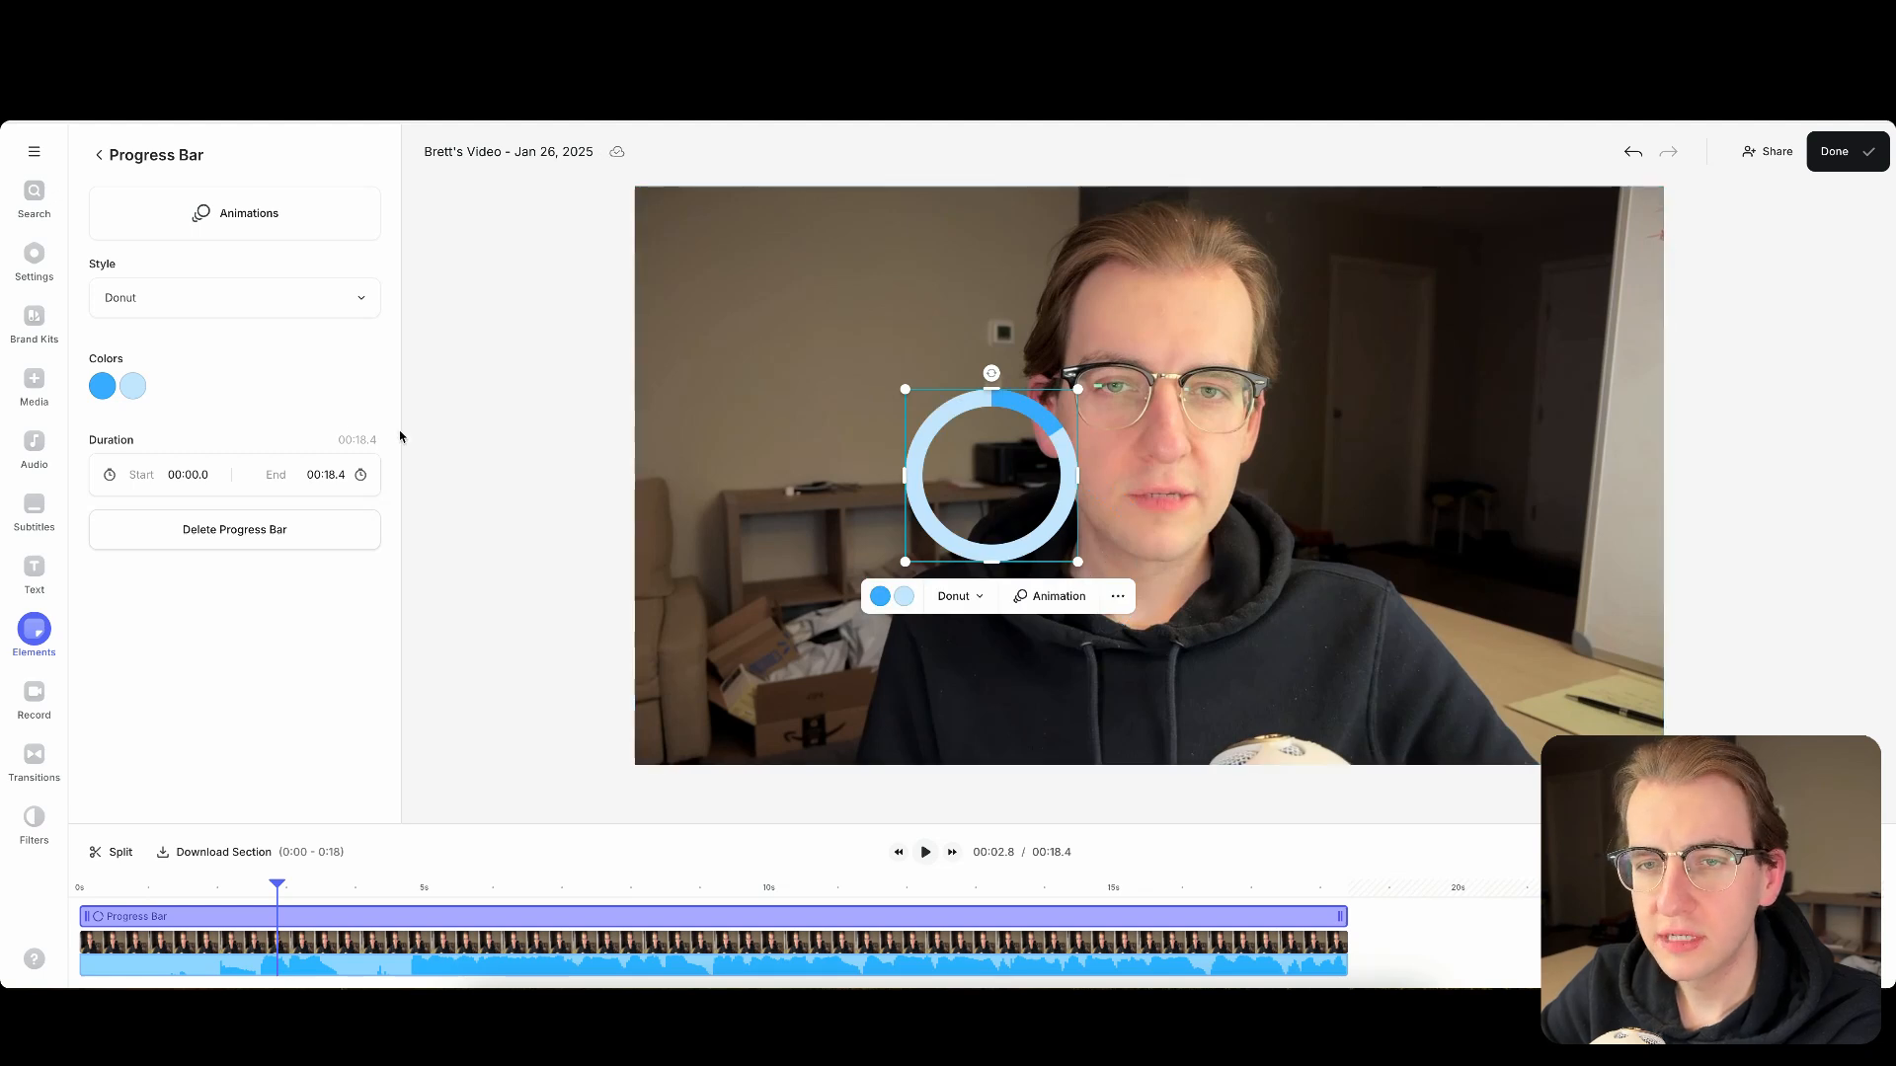
- Set the progress bar's style to Border, align it with the edges of the video frame and preview it
{"action": "left_click", "coordinate": [203, 308]}
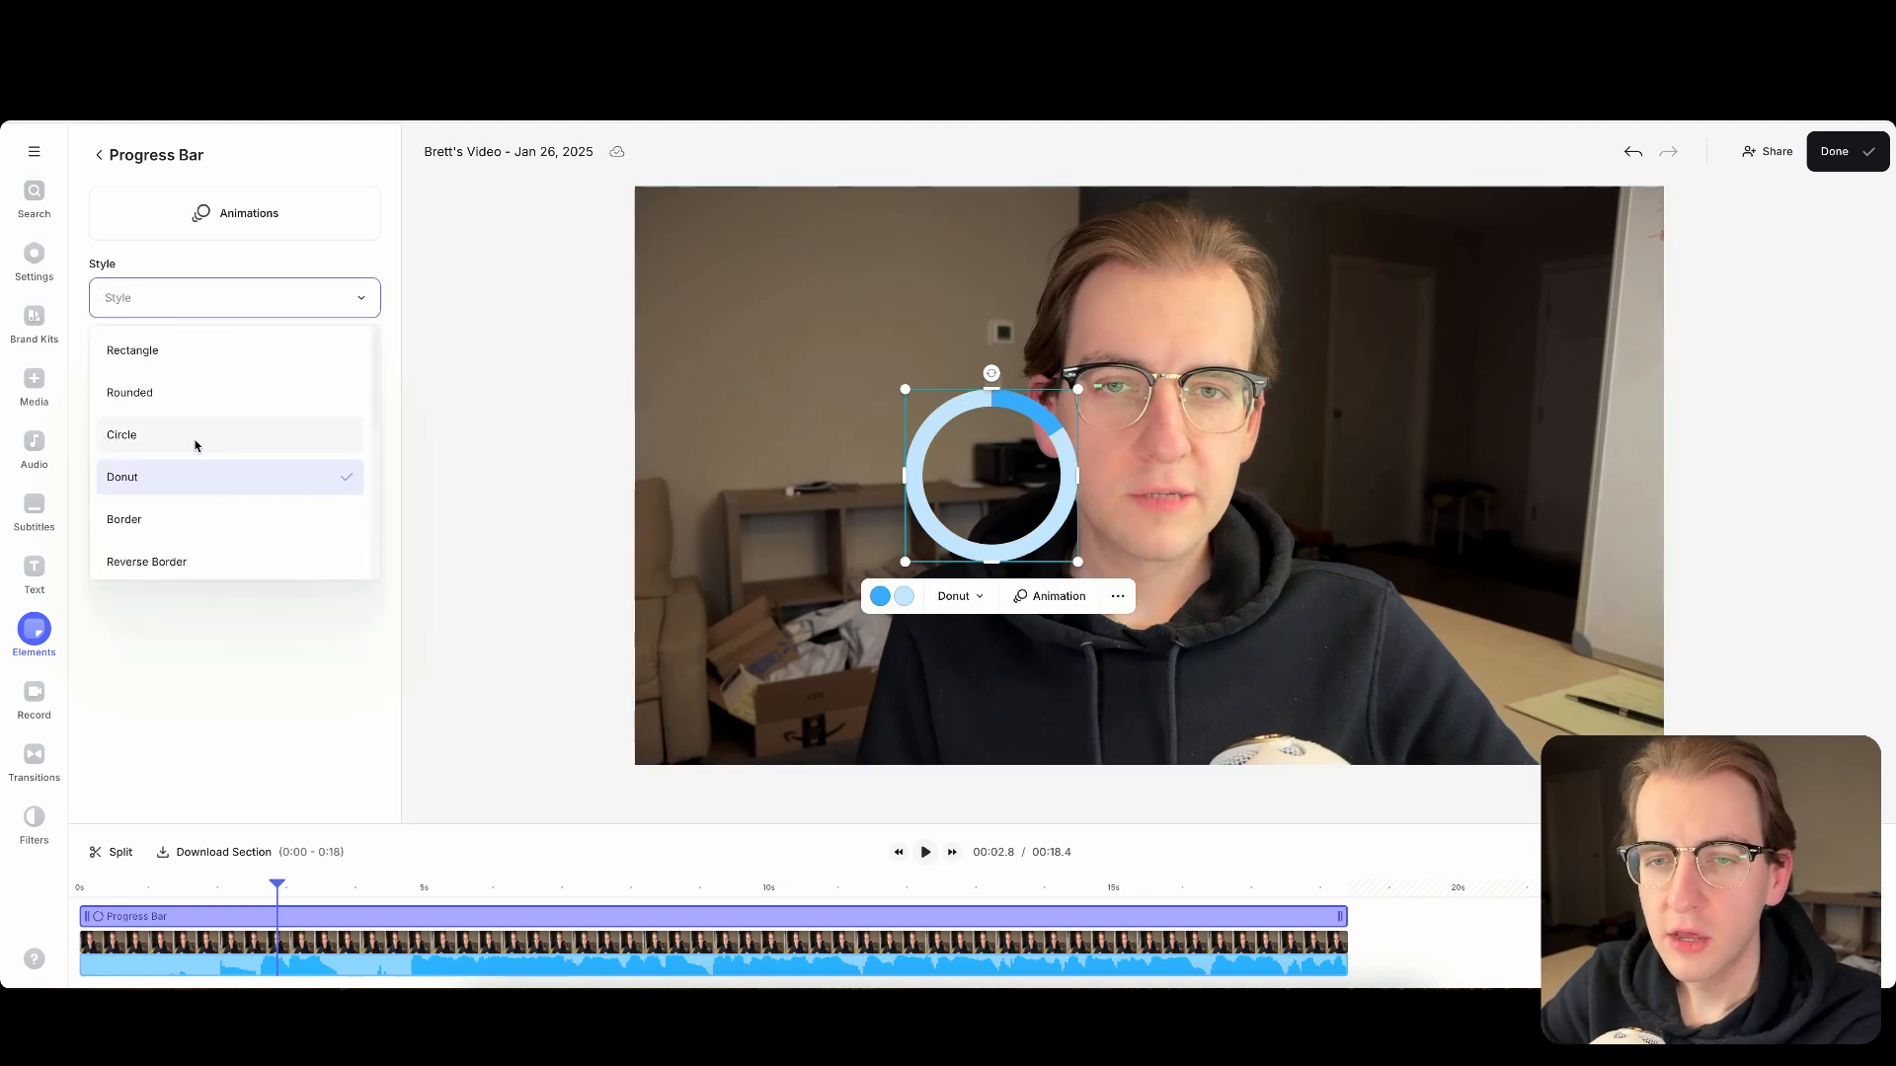
{"action": "left_click", "coordinate": [221, 516]}
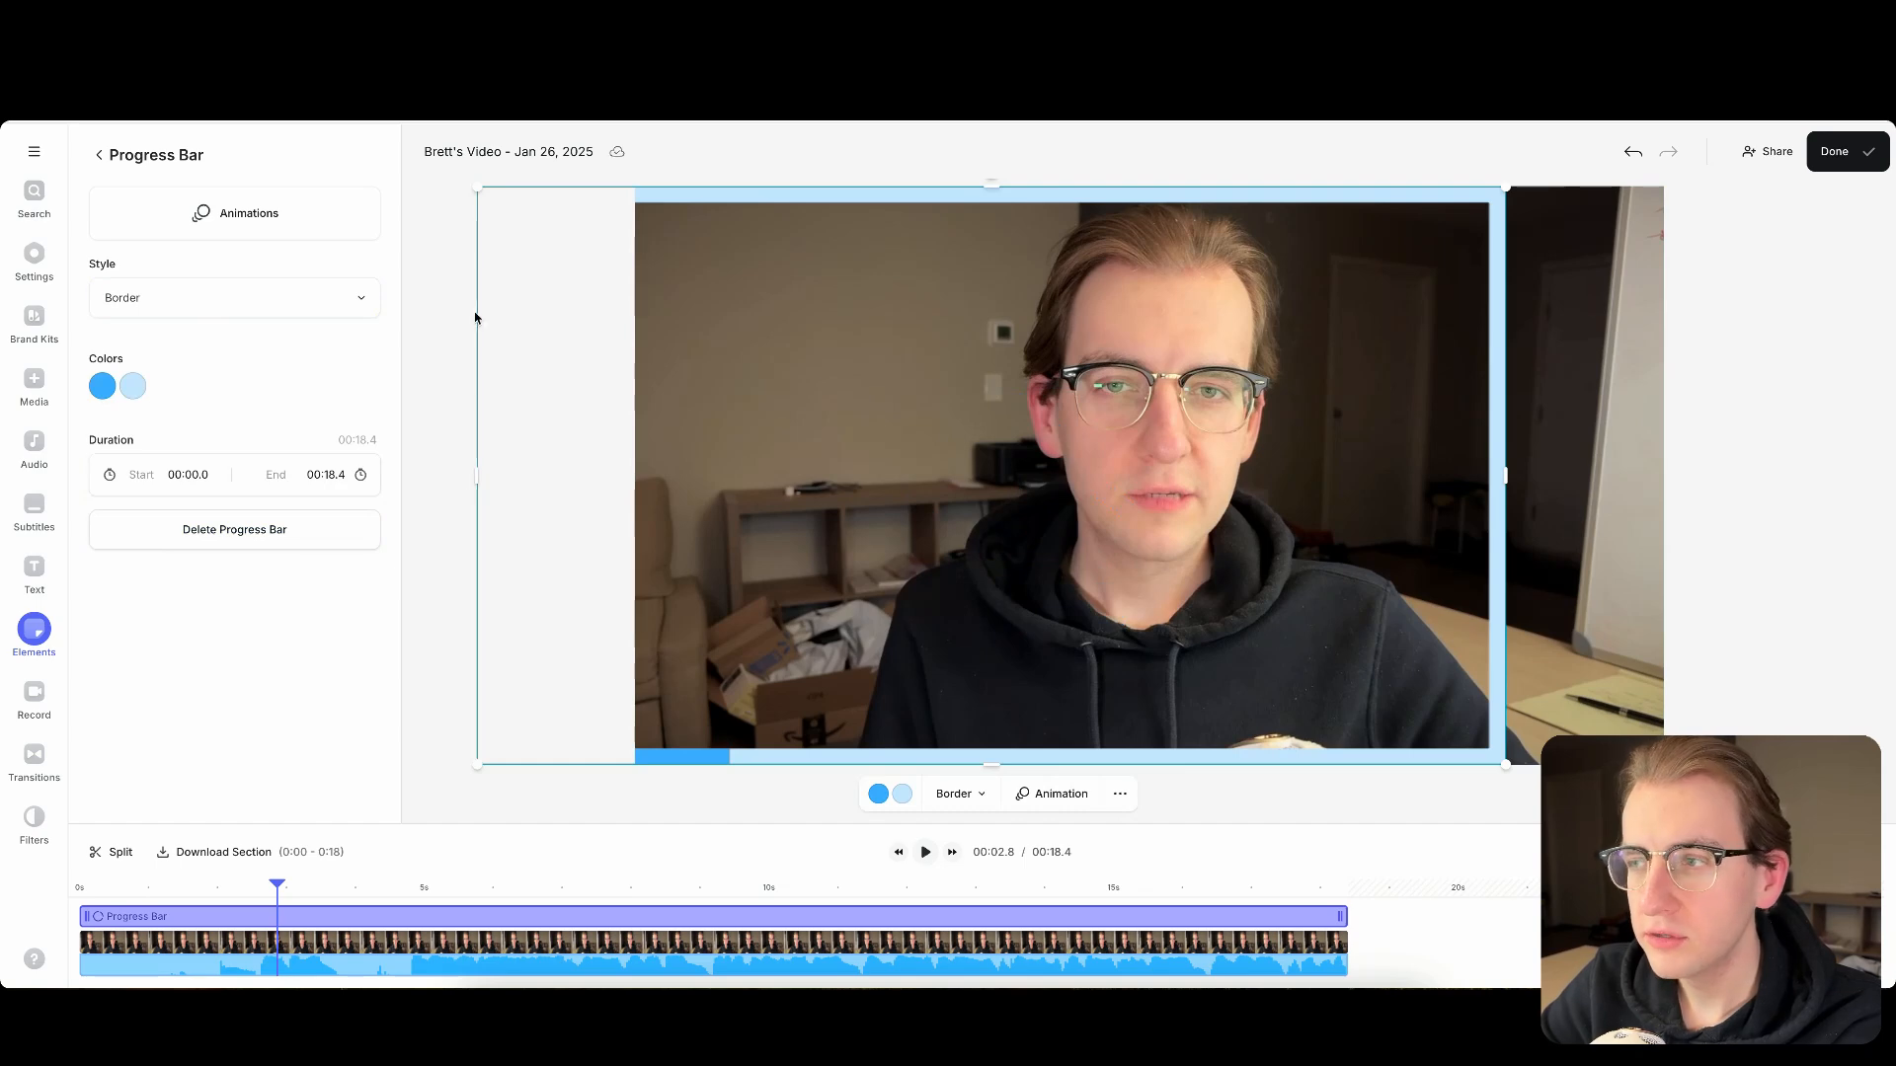
{"action": "left_click_drag", "start_coordinate": [699, 348], "coordinate": [835, 351]}
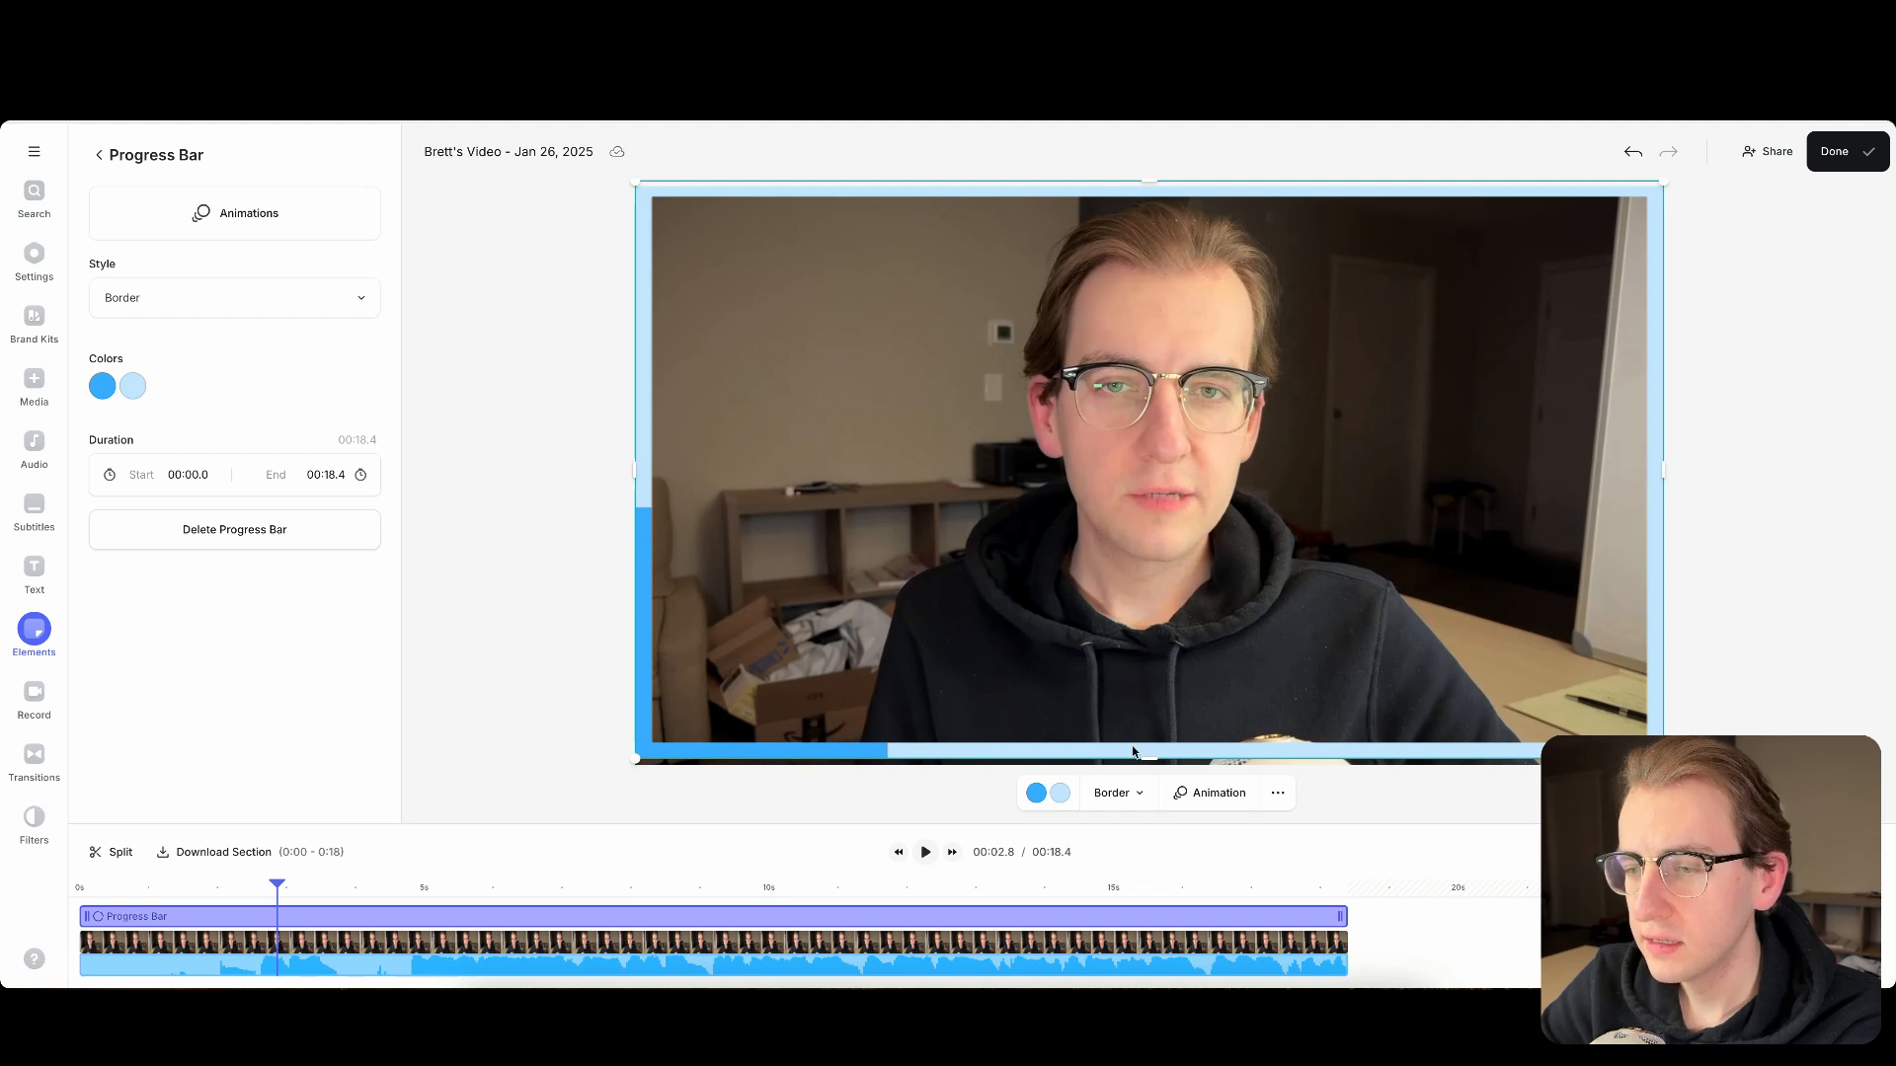
{"action": "left_click_drag", "start_coordinate": [1156, 758], "coordinate": [1169, 762]}
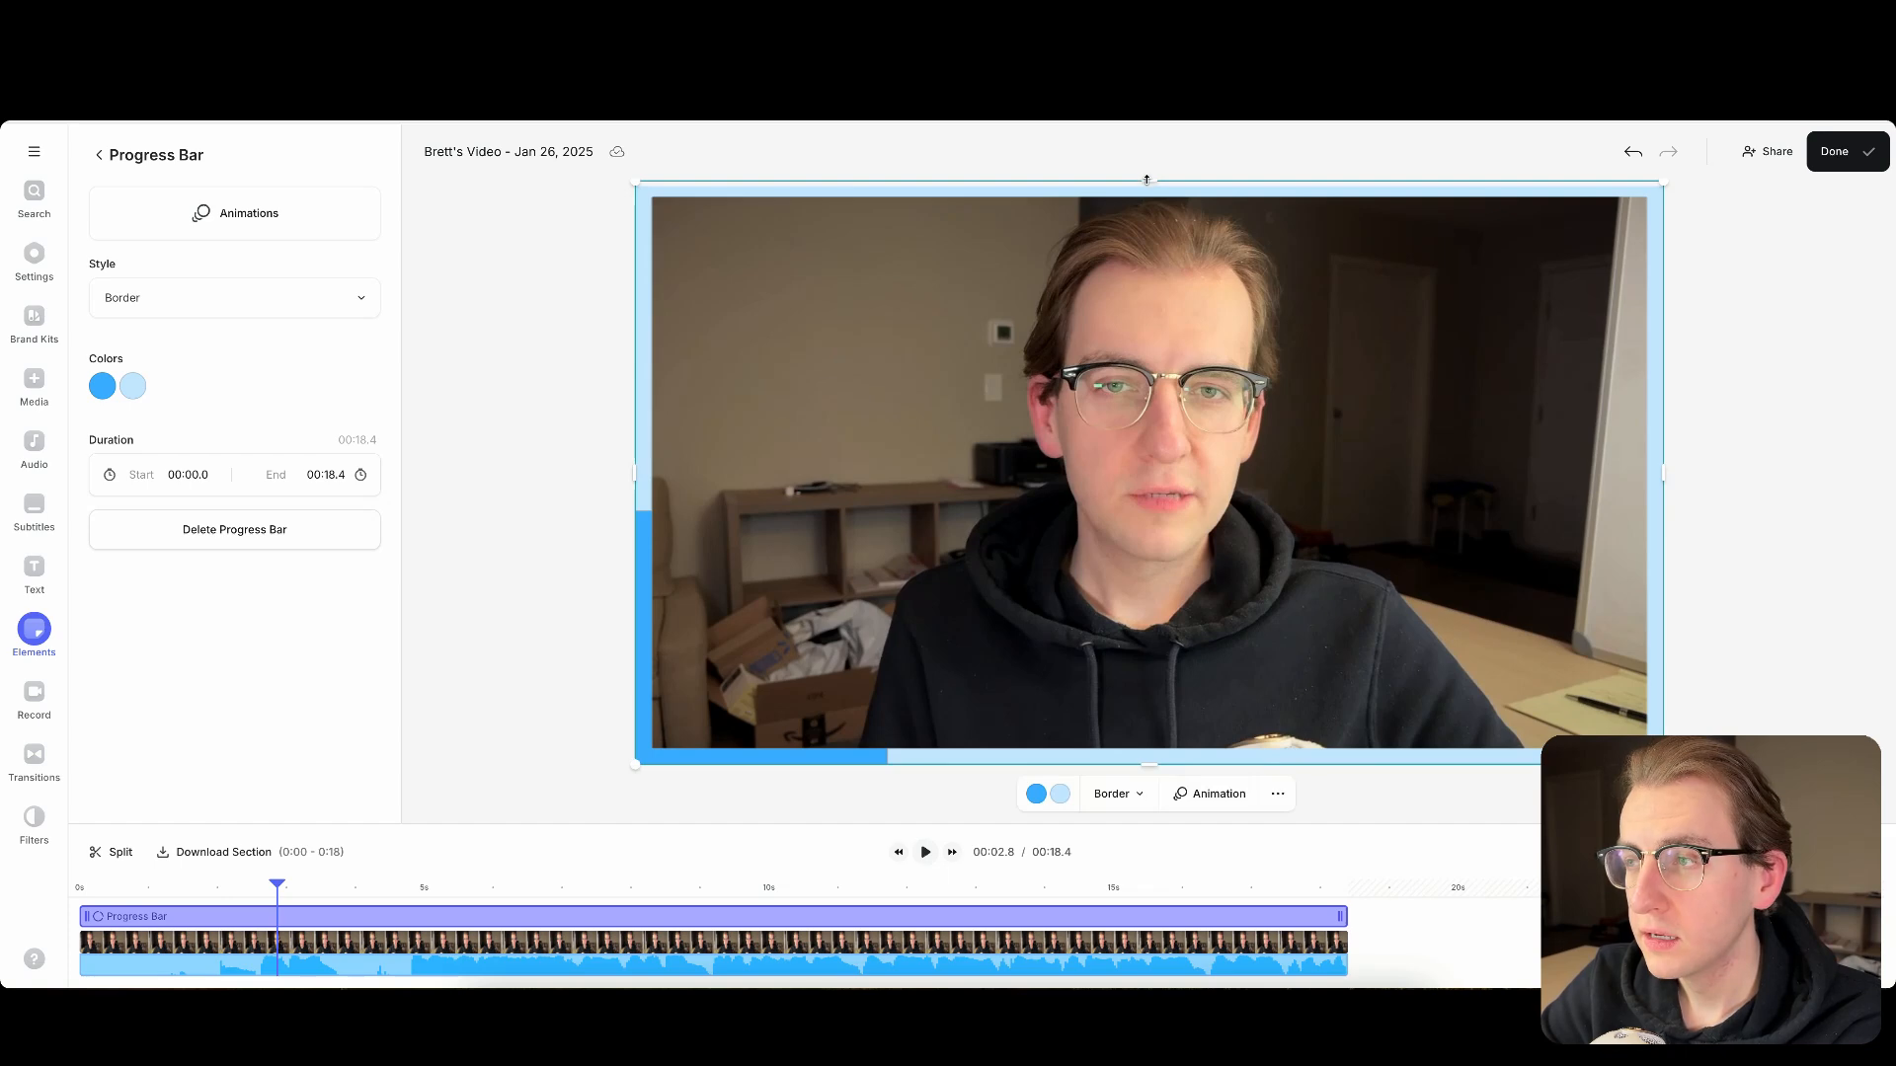
{"action": "left_click_drag", "start_coordinate": [1146, 180], "coordinate": [1149, 185]}
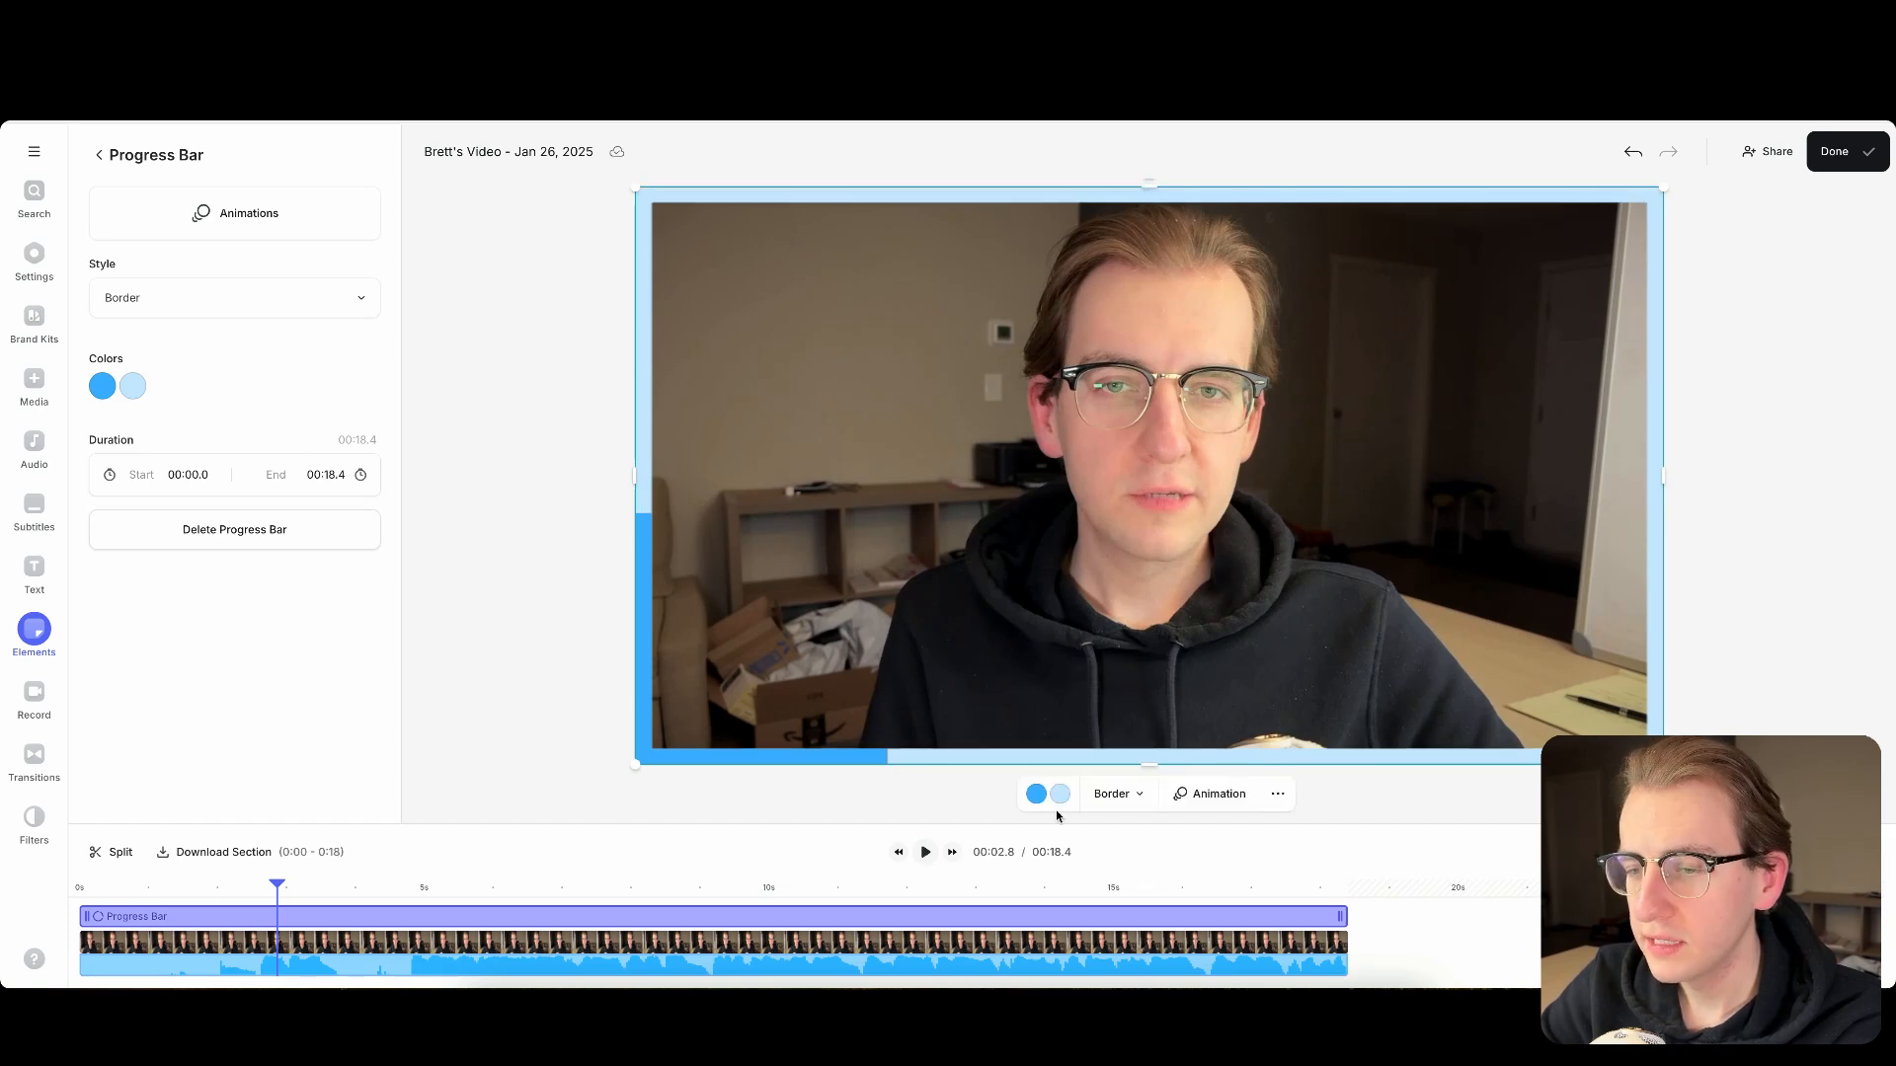
{"action": "left_click", "coordinate": [925, 854]}
{"action": "left_click", "coordinate": [927, 856]}
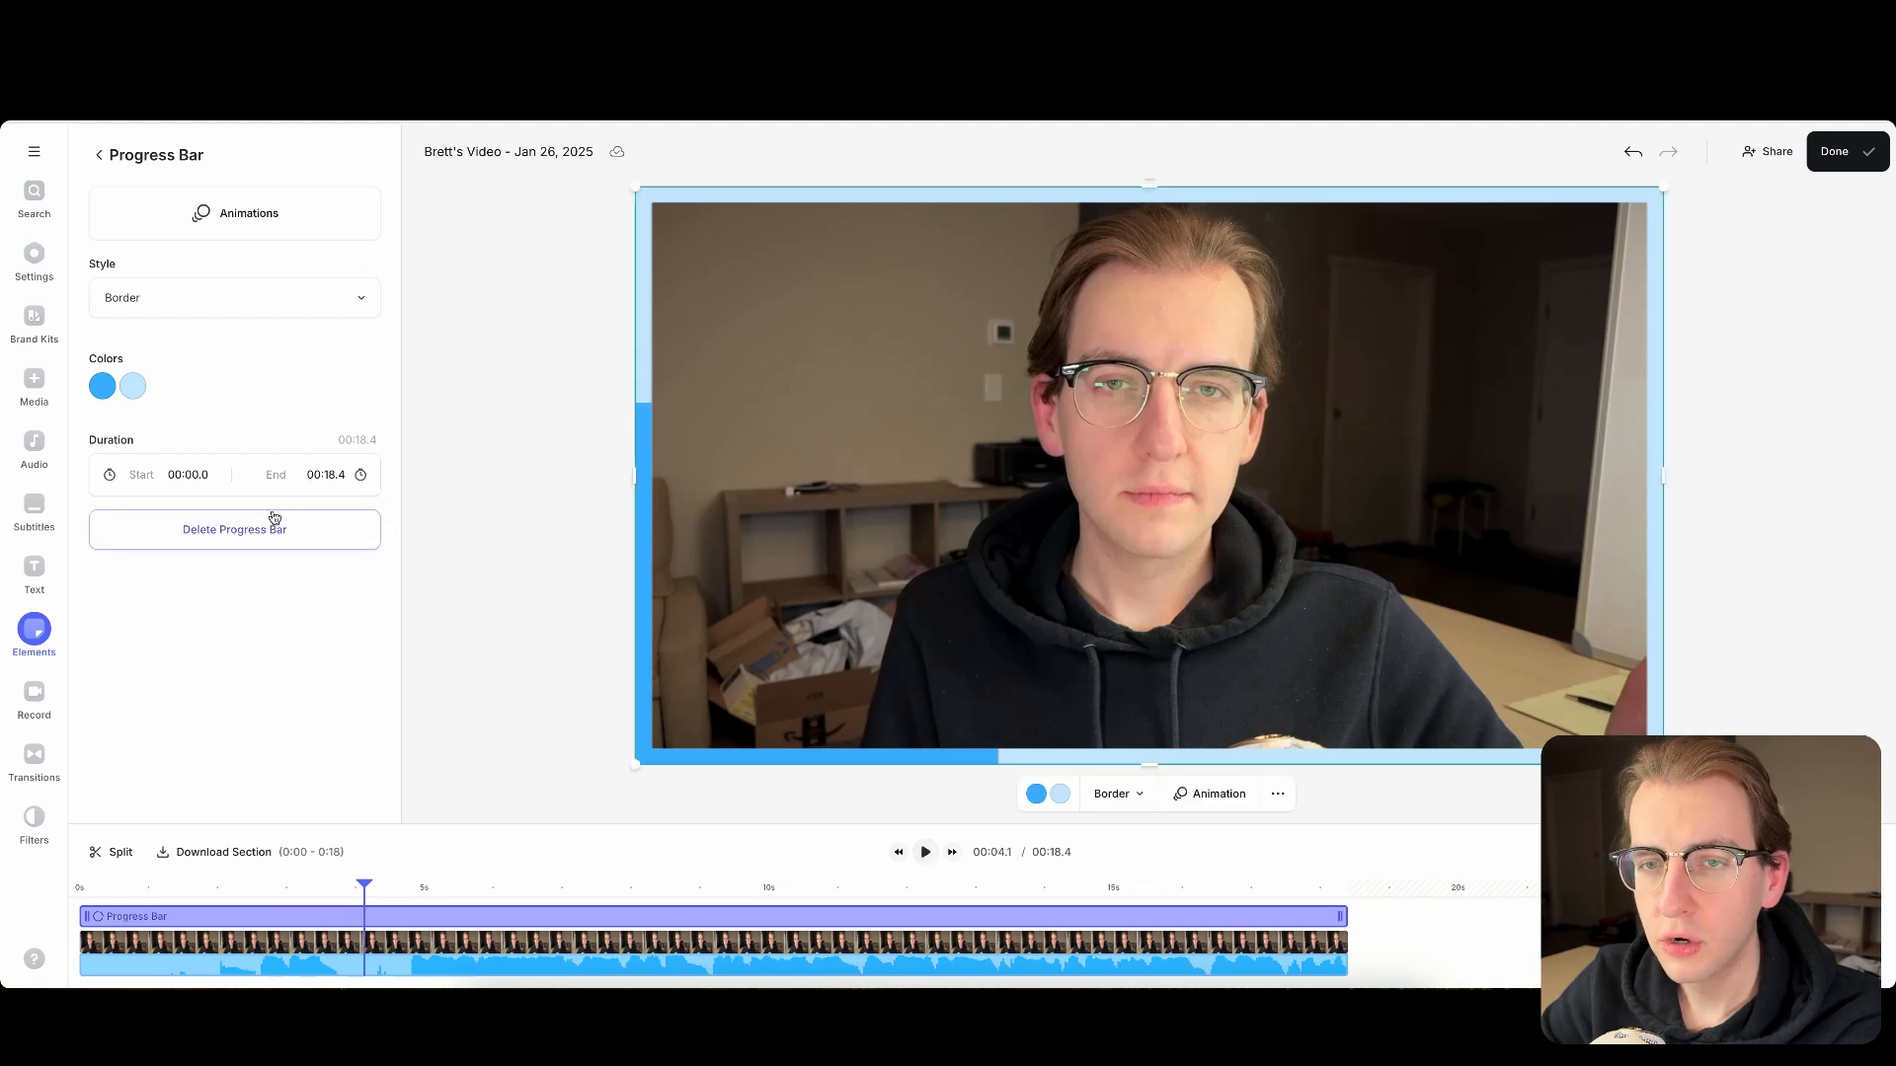
- Switch the progress bar's style to Reverse Border and play a short stretch of the video
{"action": "left_click", "coordinate": [168, 289]}
{"action": "left_click", "coordinate": [191, 565]}
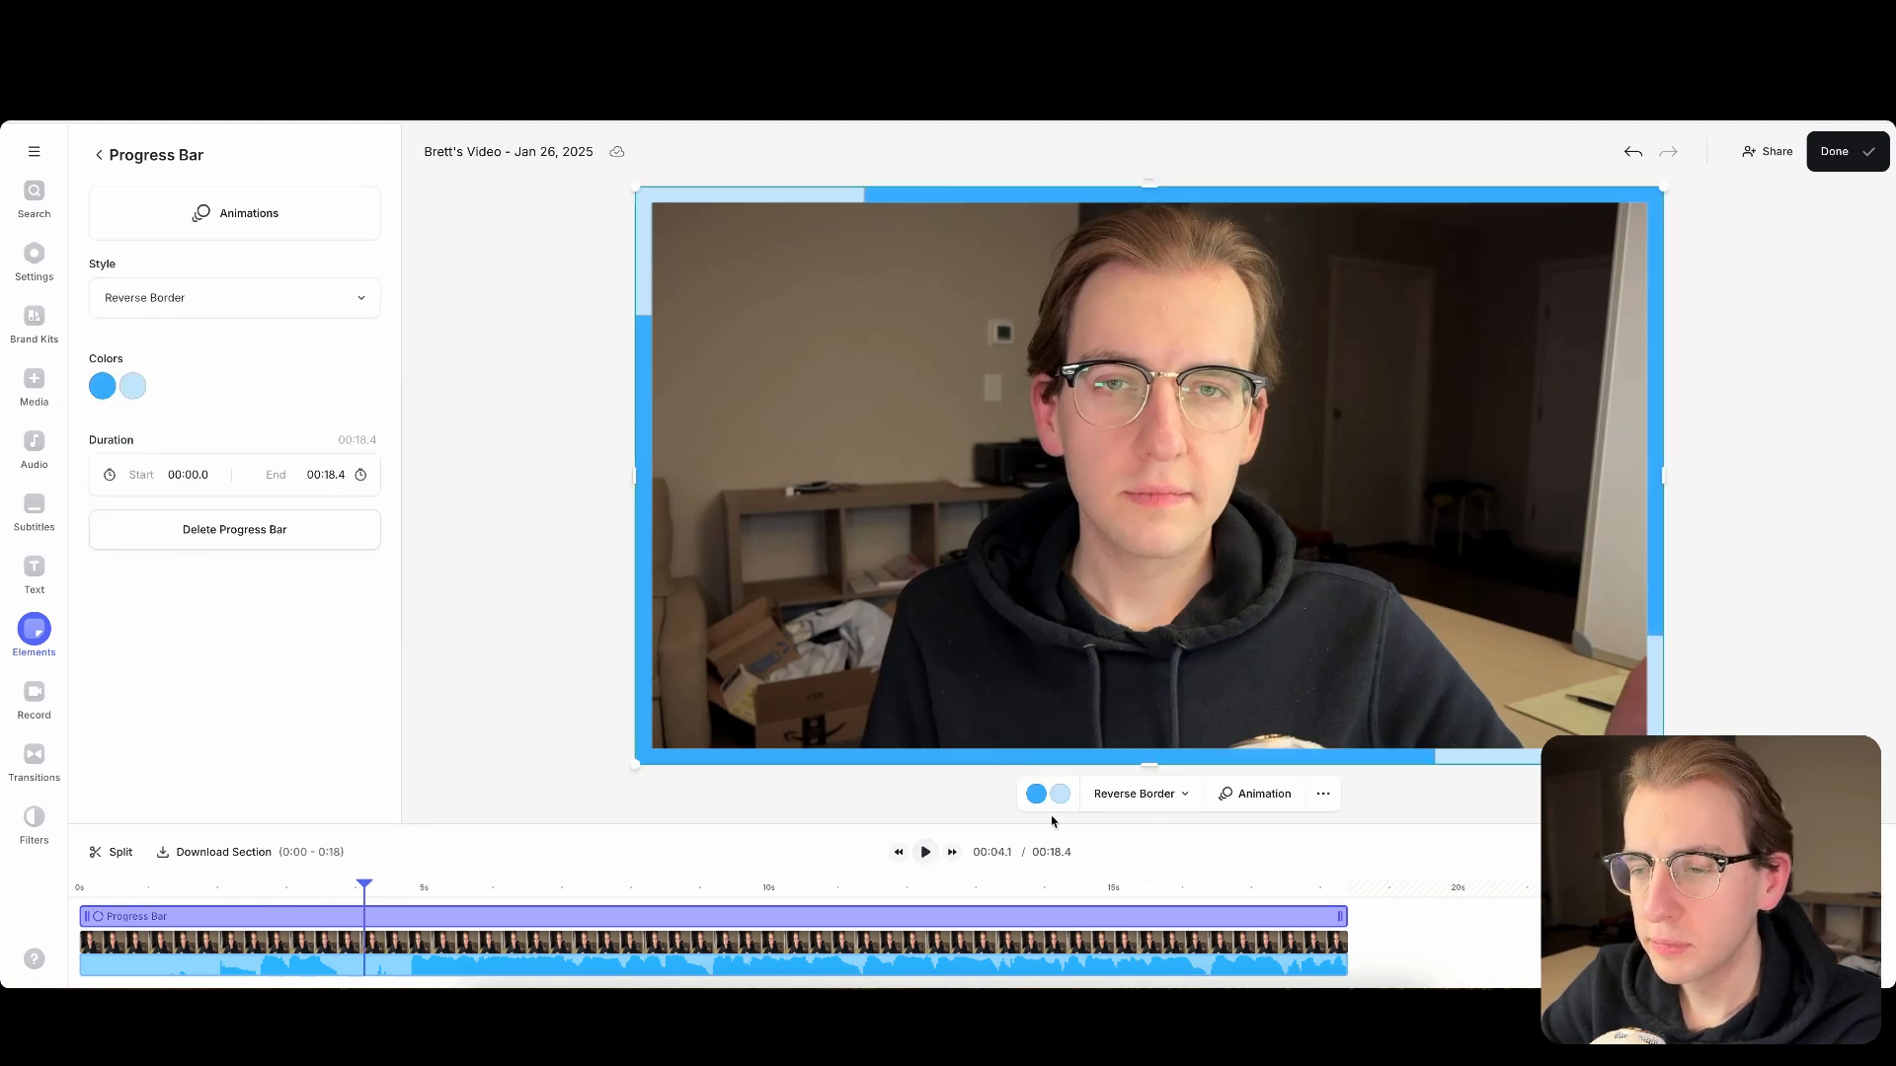
{"action": "left_click", "coordinate": [925, 853]}
{"action": "left_click", "coordinate": [925, 852]}
- Apply the Rainbow Border style to the progress bar and preview it in playback
{"action": "left_click", "coordinate": [196, 314]}
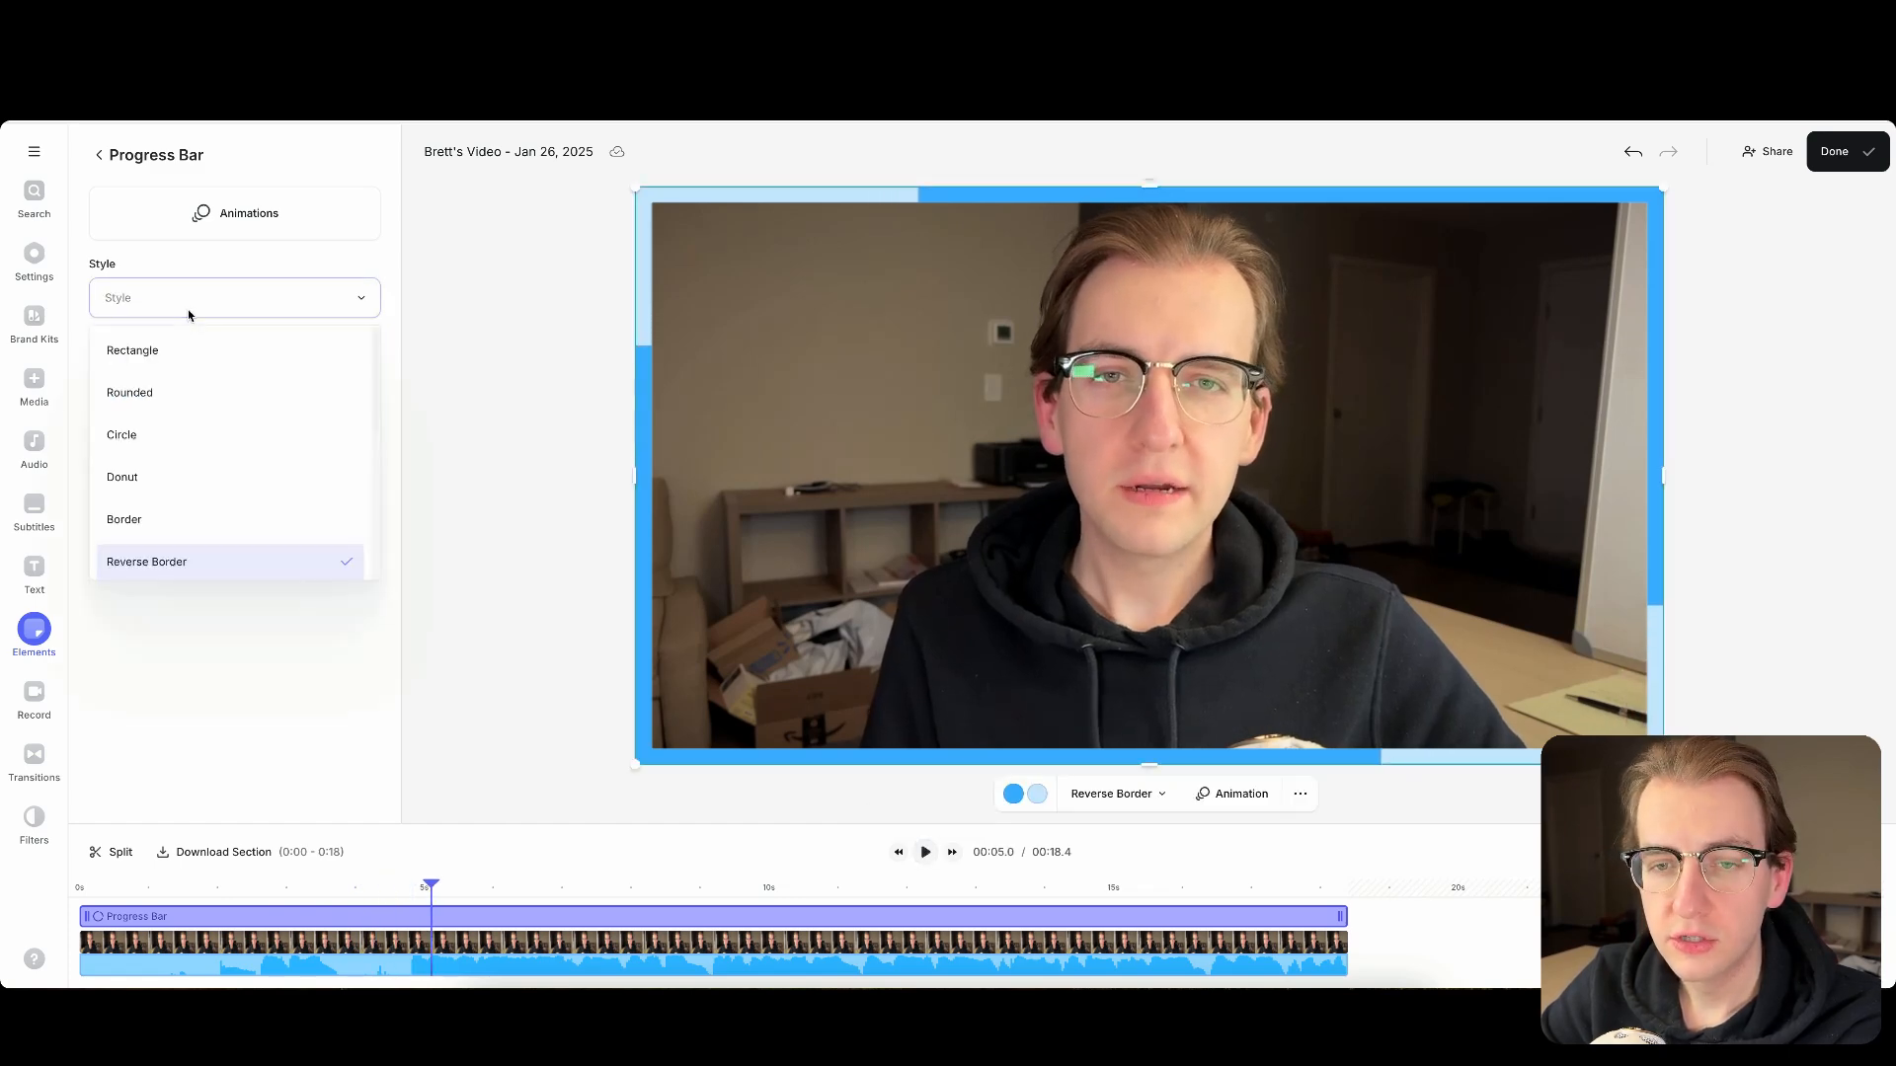
{"action": "scroll", "coordinate": [182, 449], "scroll_direction": "down", "scroll_amount": 1}
{"action": "left_click", "coordinate": [197, 549]}
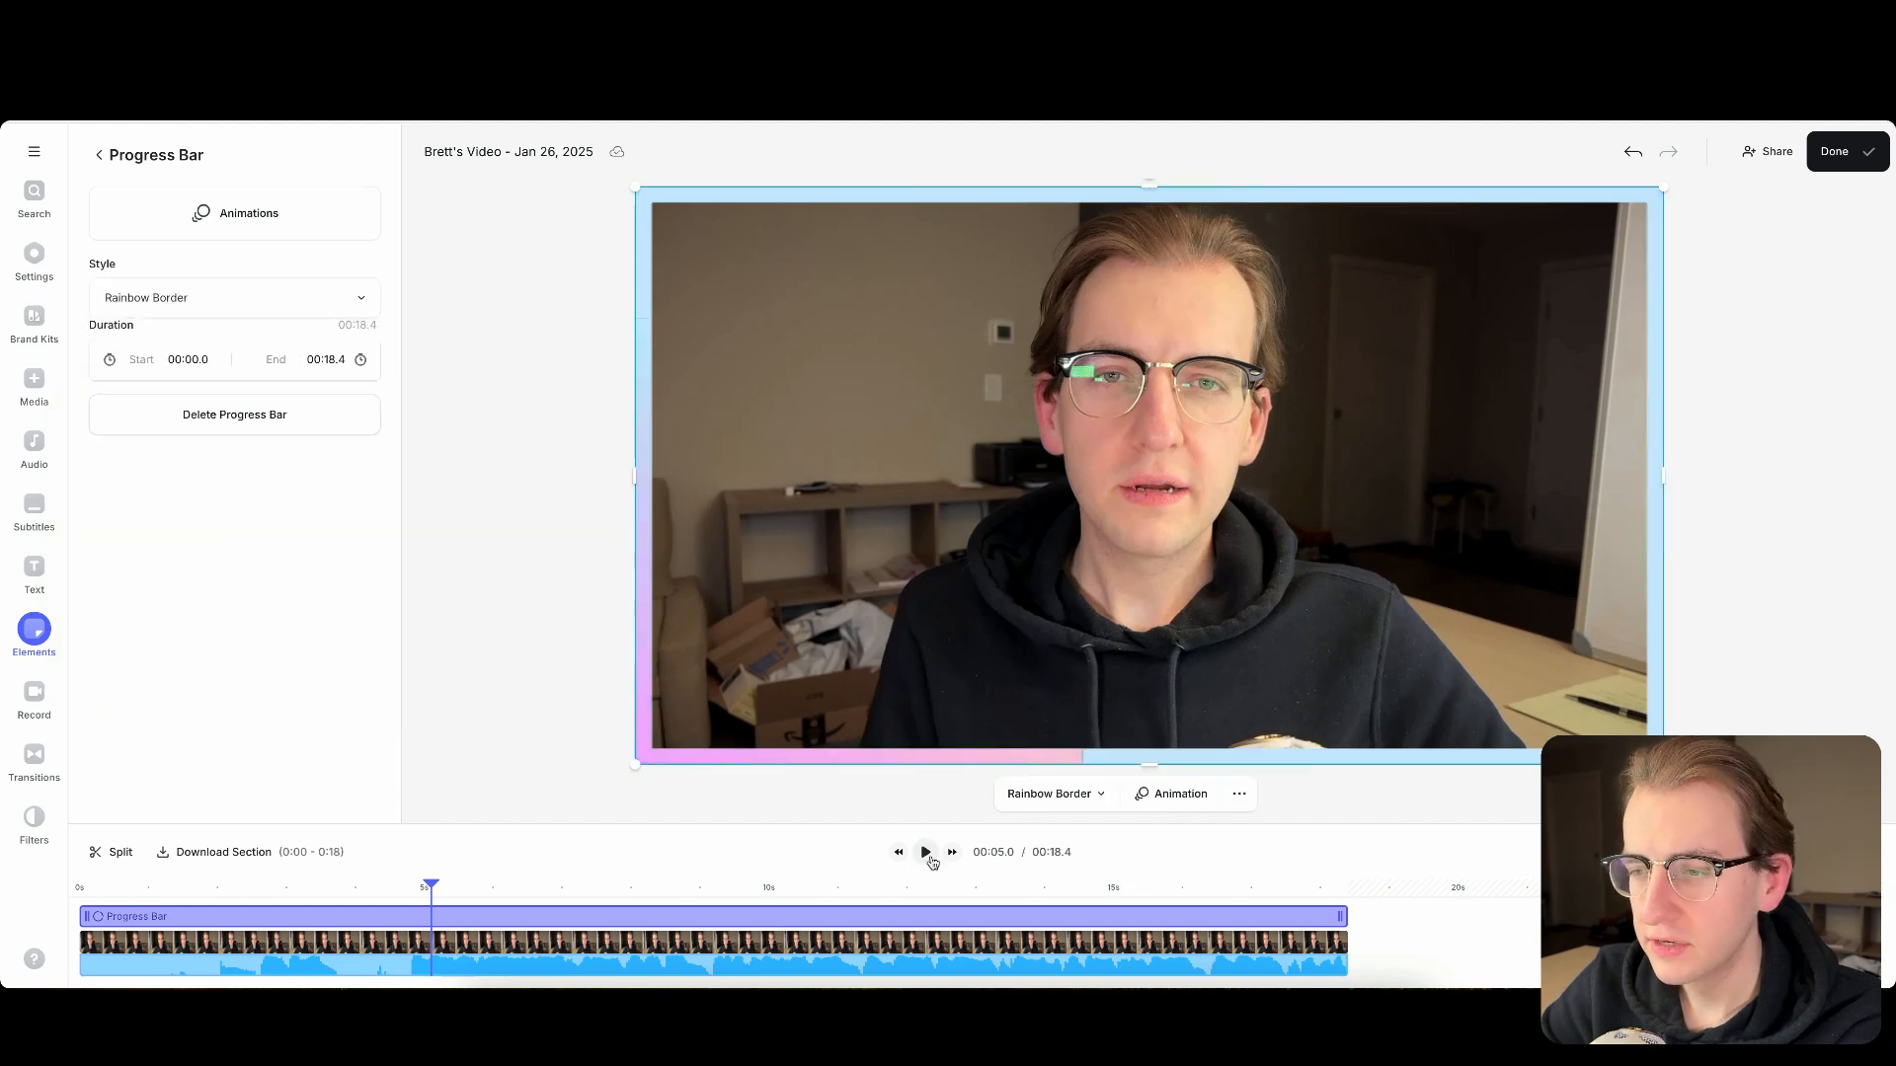
{"action": "left_click", "coordinate": [926, 853]}
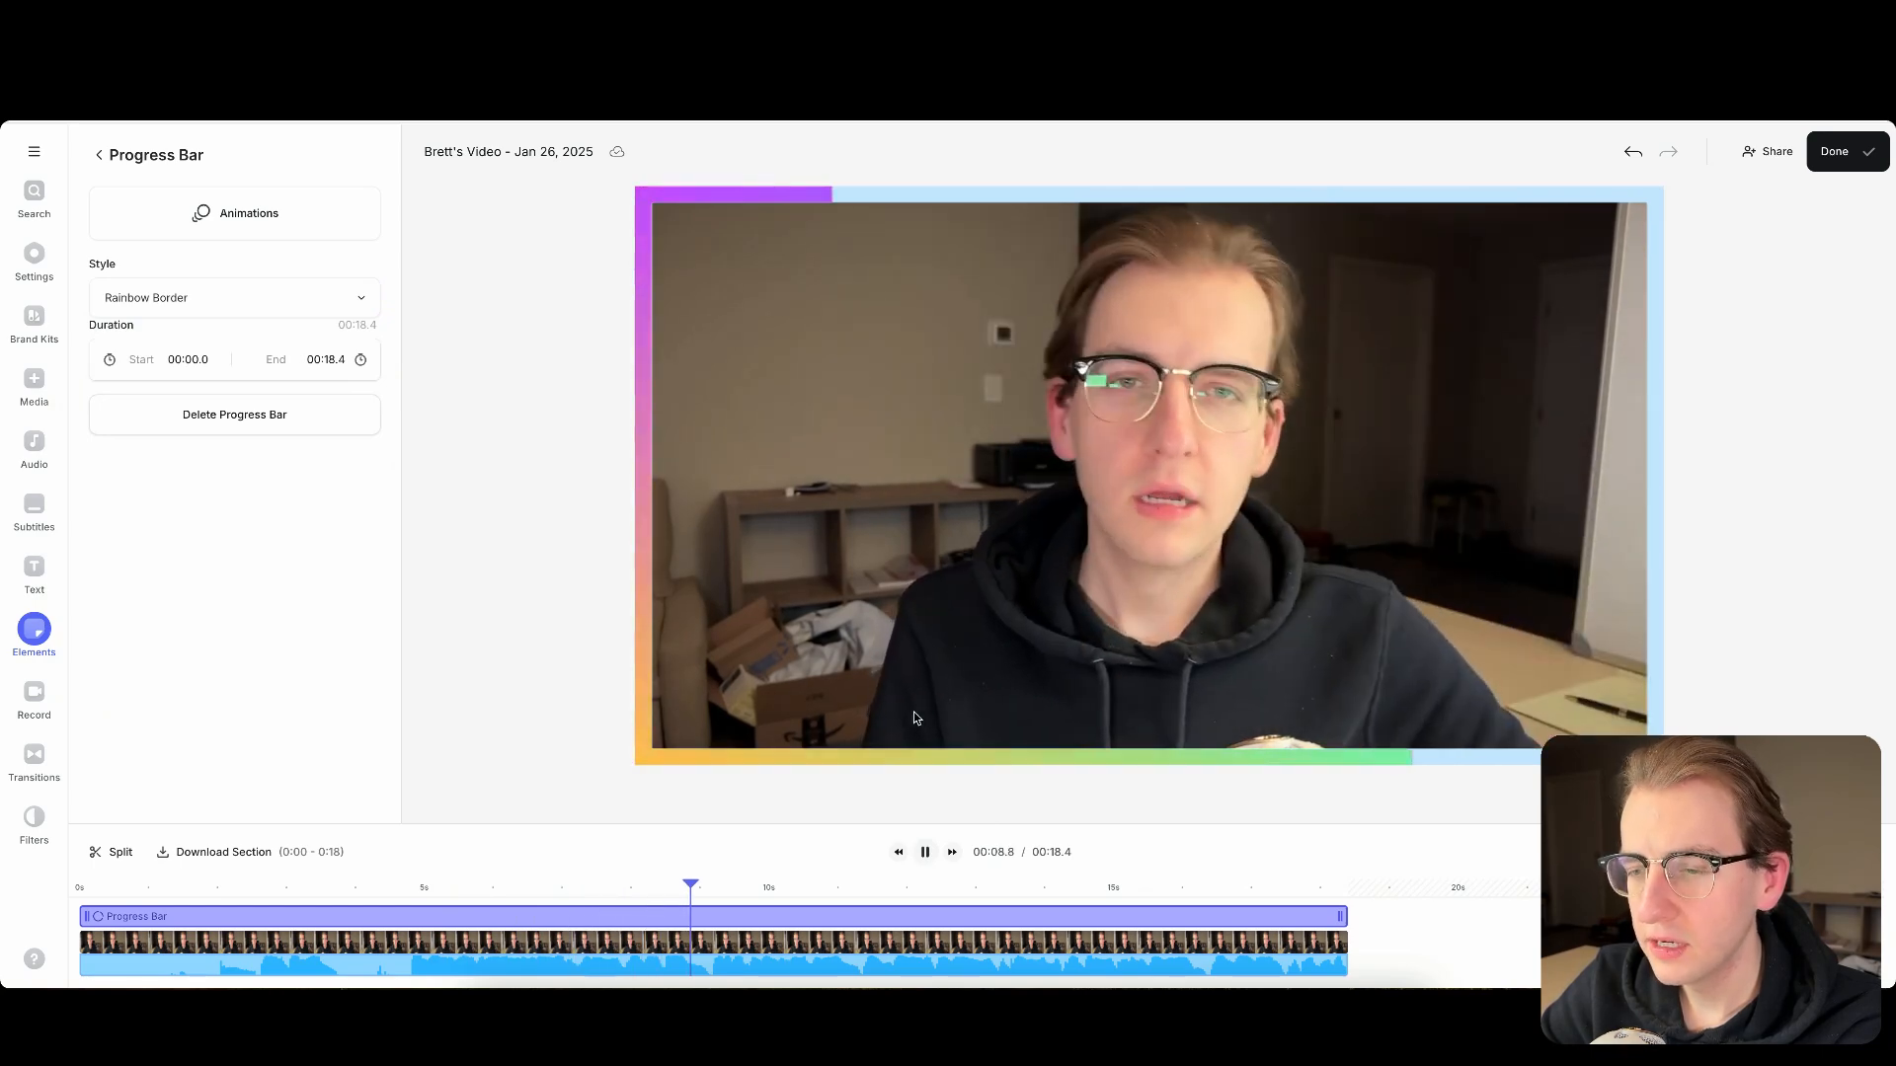
{"action": "left_click", "coordinate": [925, 853]}
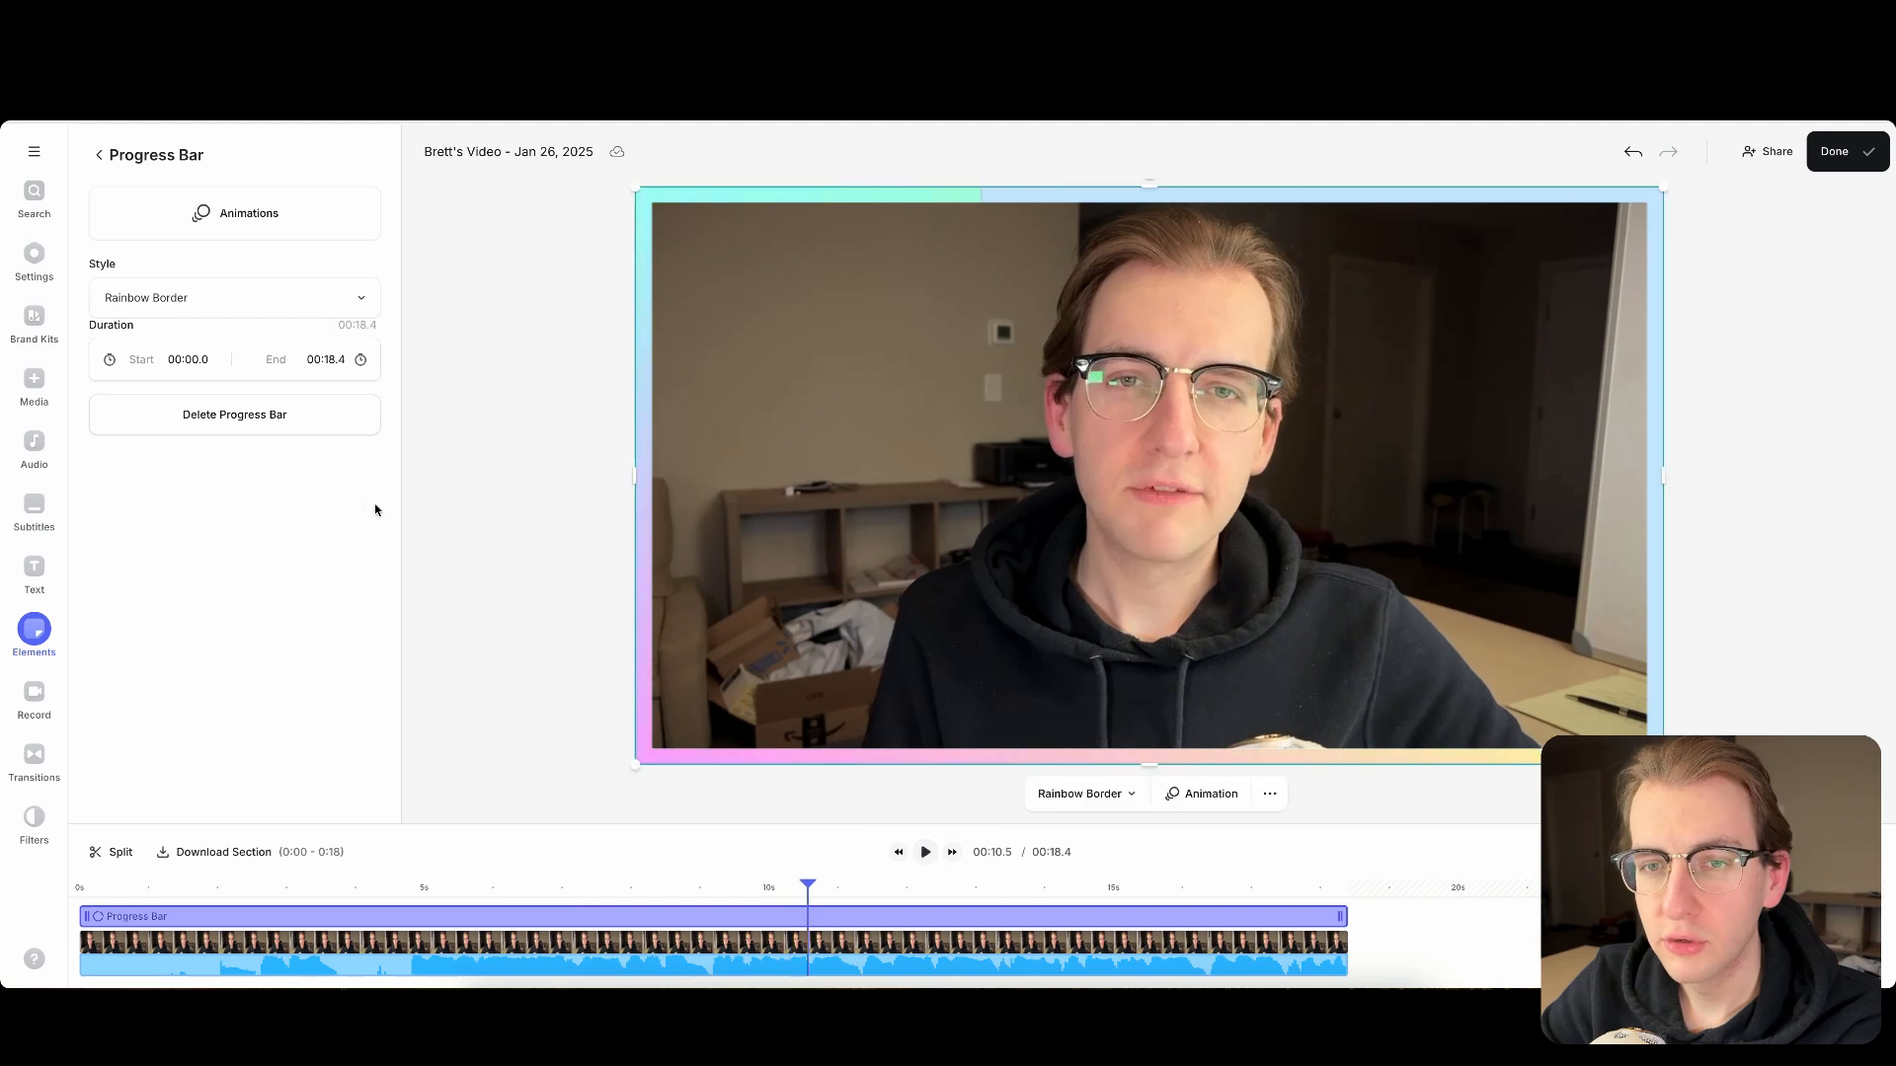
- Try the Reverse Rainbow Border style on the progress bar, and then preview the Reverse Strobe Border style
{"action": "left_click", "coordinate": [221, 301]}
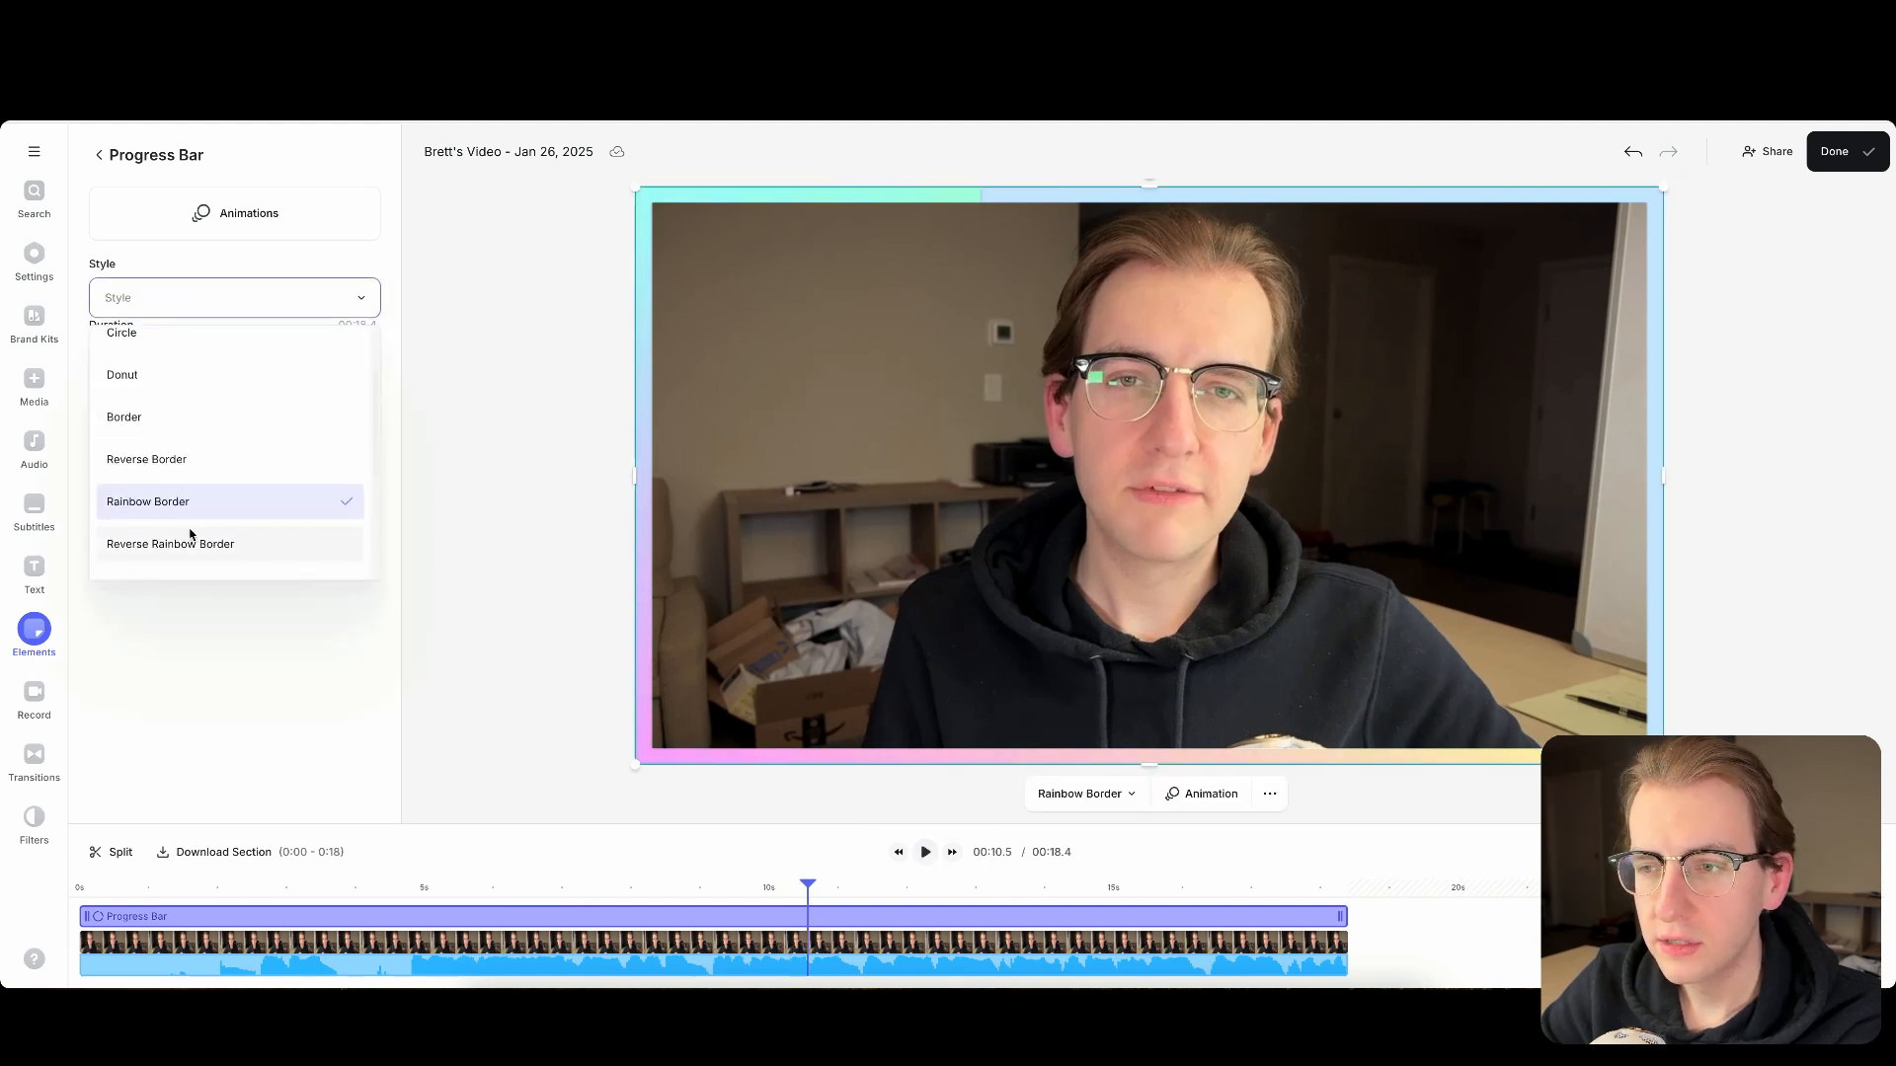
{"action": "left_click", "coordinate": [192, 542]}
{"action": "left_click", "coordinate": [204, 302]}
{"action": "scroll", "coordinate": [183, 444], "scroll_direction": "down", "scroll_amount": 3}
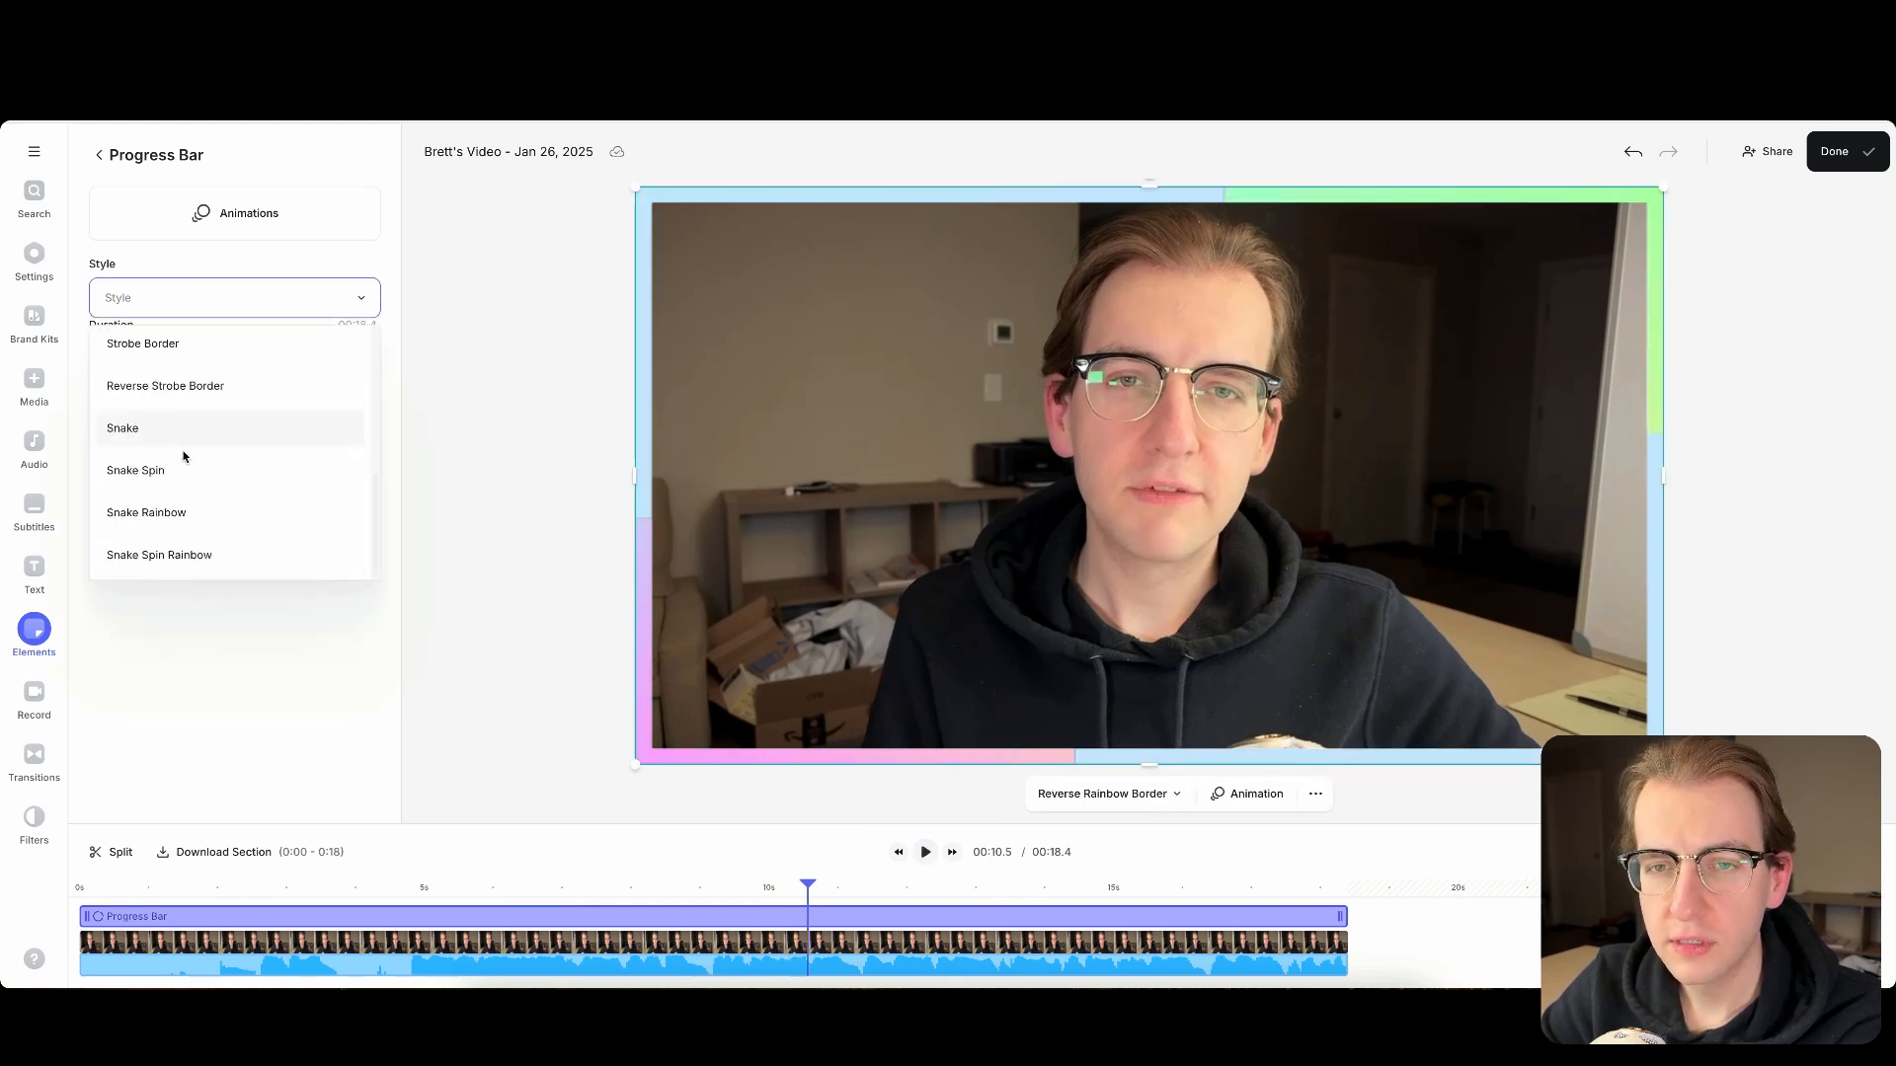
{"action": "left_click", "coordinate": [178, 383]}
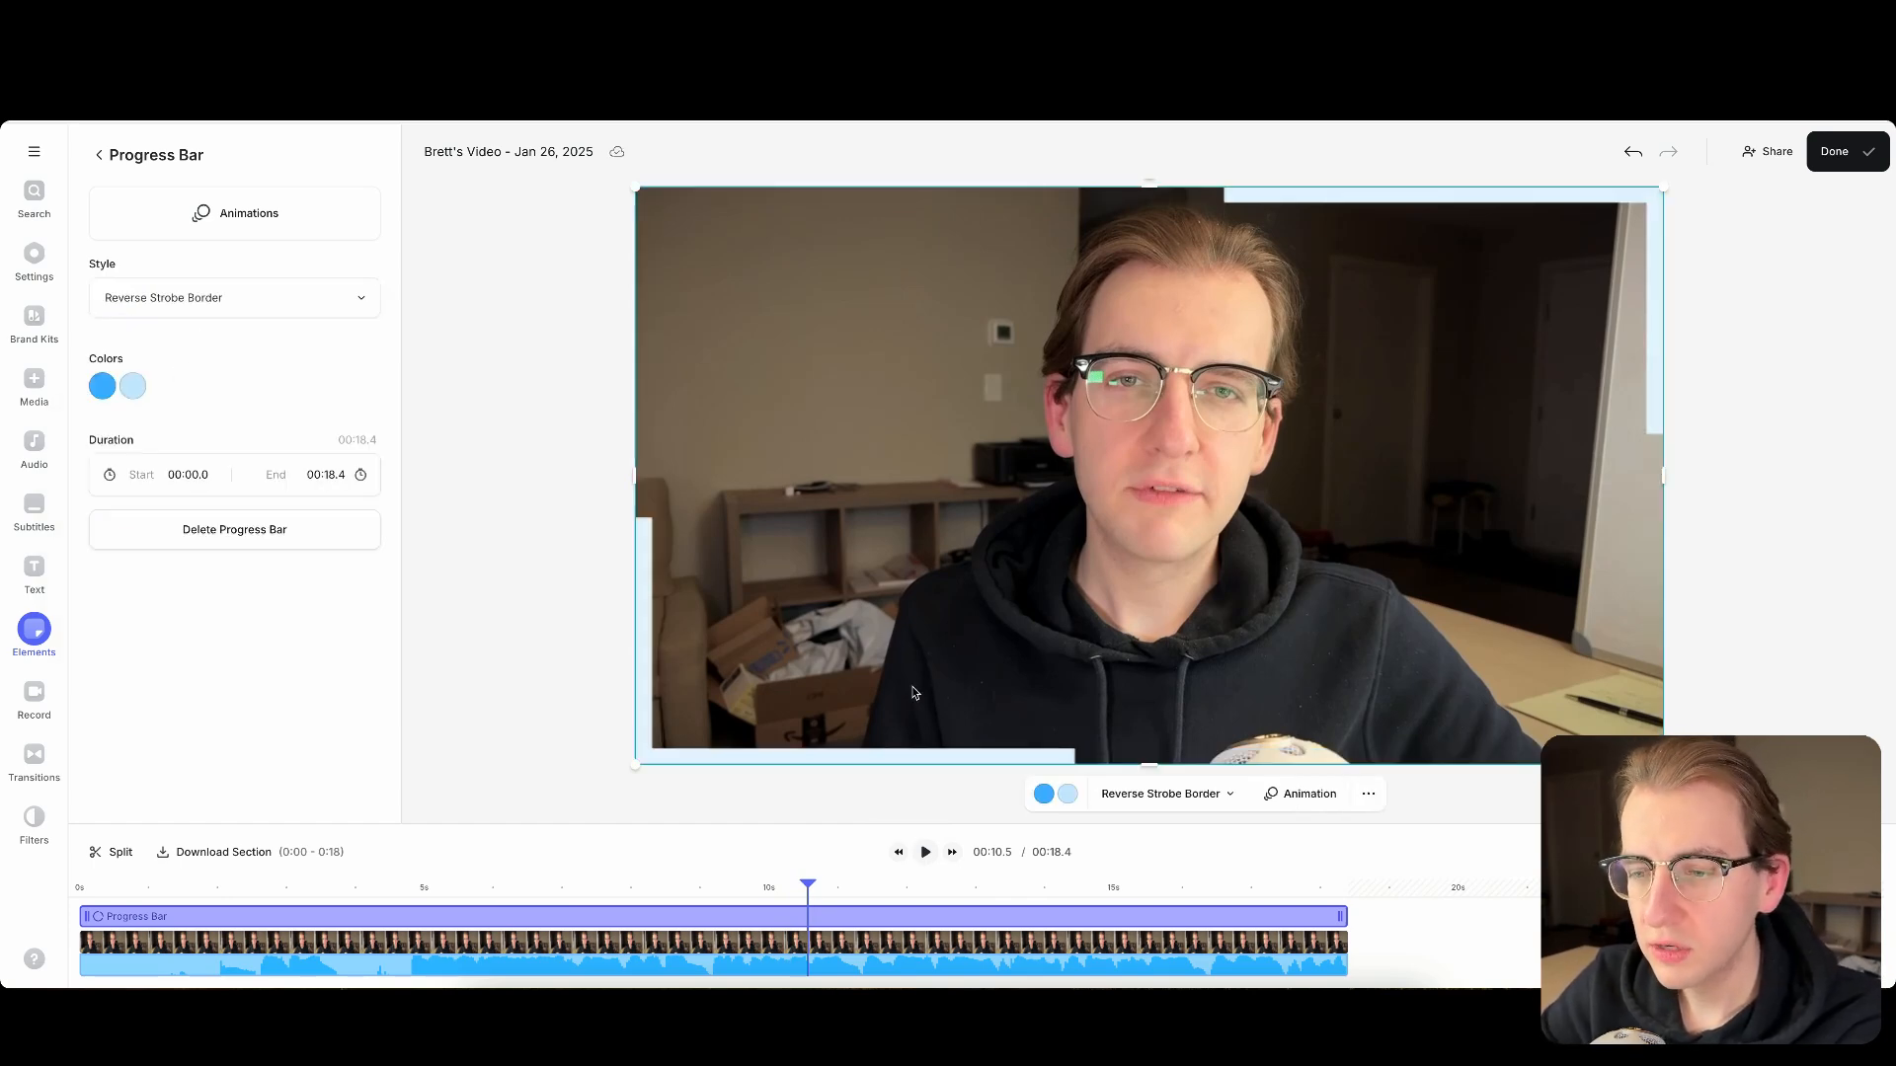
{"action": "left_click", "coordinate": [927, 853]}
{"action": "left_click", "coordinate": [926, 853]}
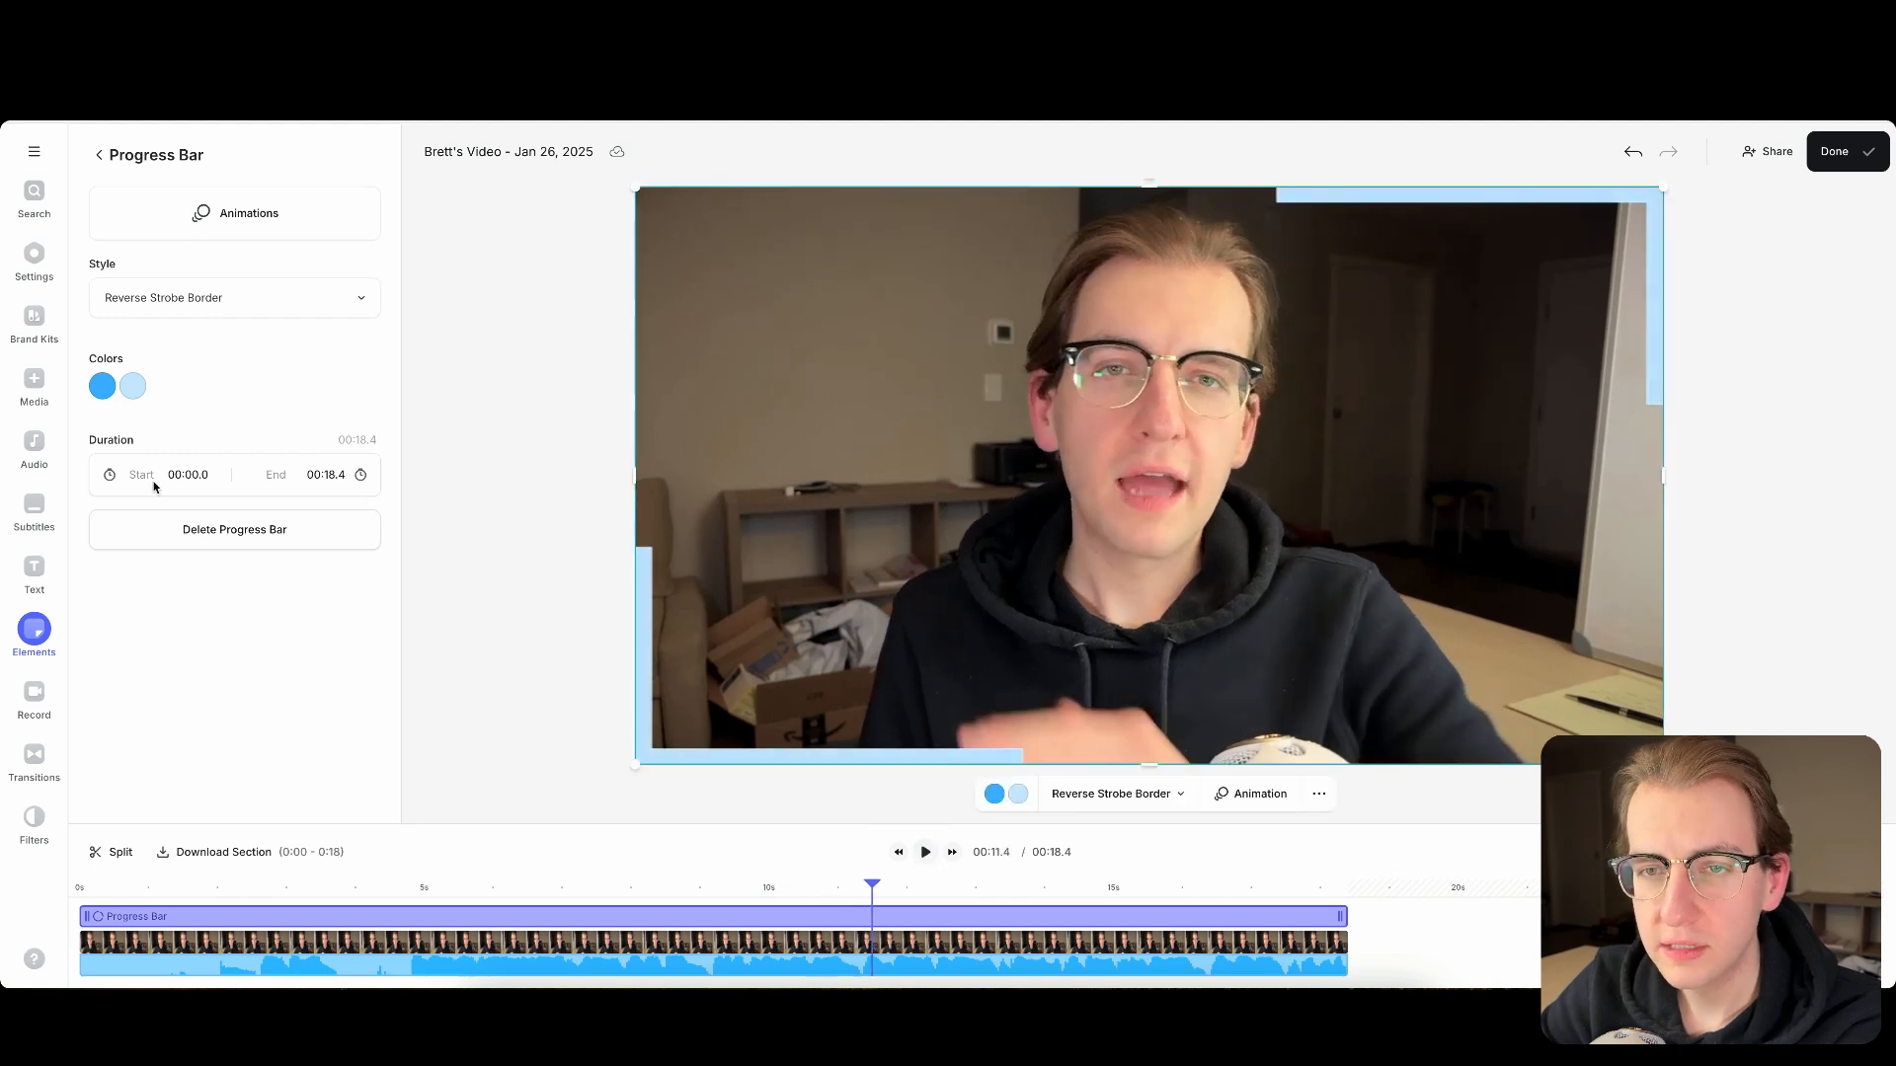
- Set the progress bar's style to Snake Spin Rainbow and preview the spinning ring in playback
{"action": "left_click", "coordinate": [199, 309]}
{"action": "left_click", "coordinate": [196, 551]}
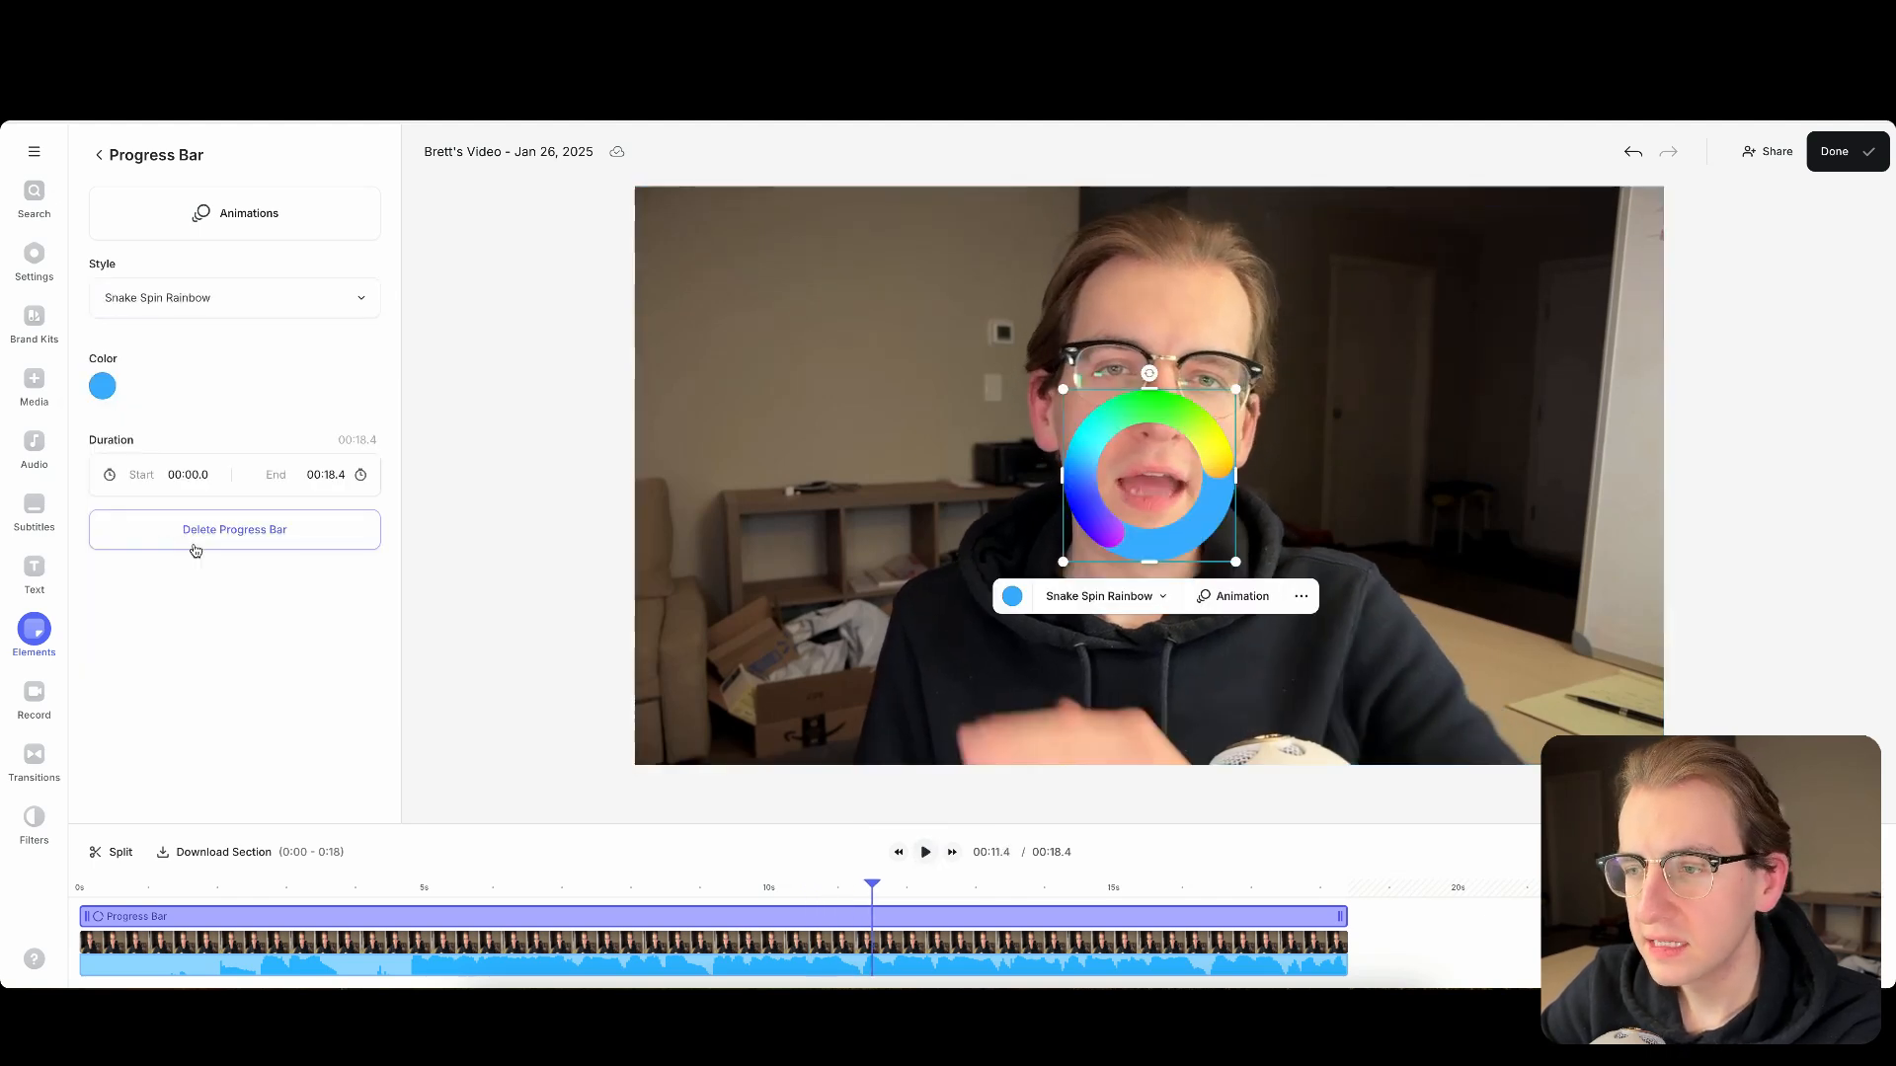
{"action": "left_click", "coordinate": [926, 853]}
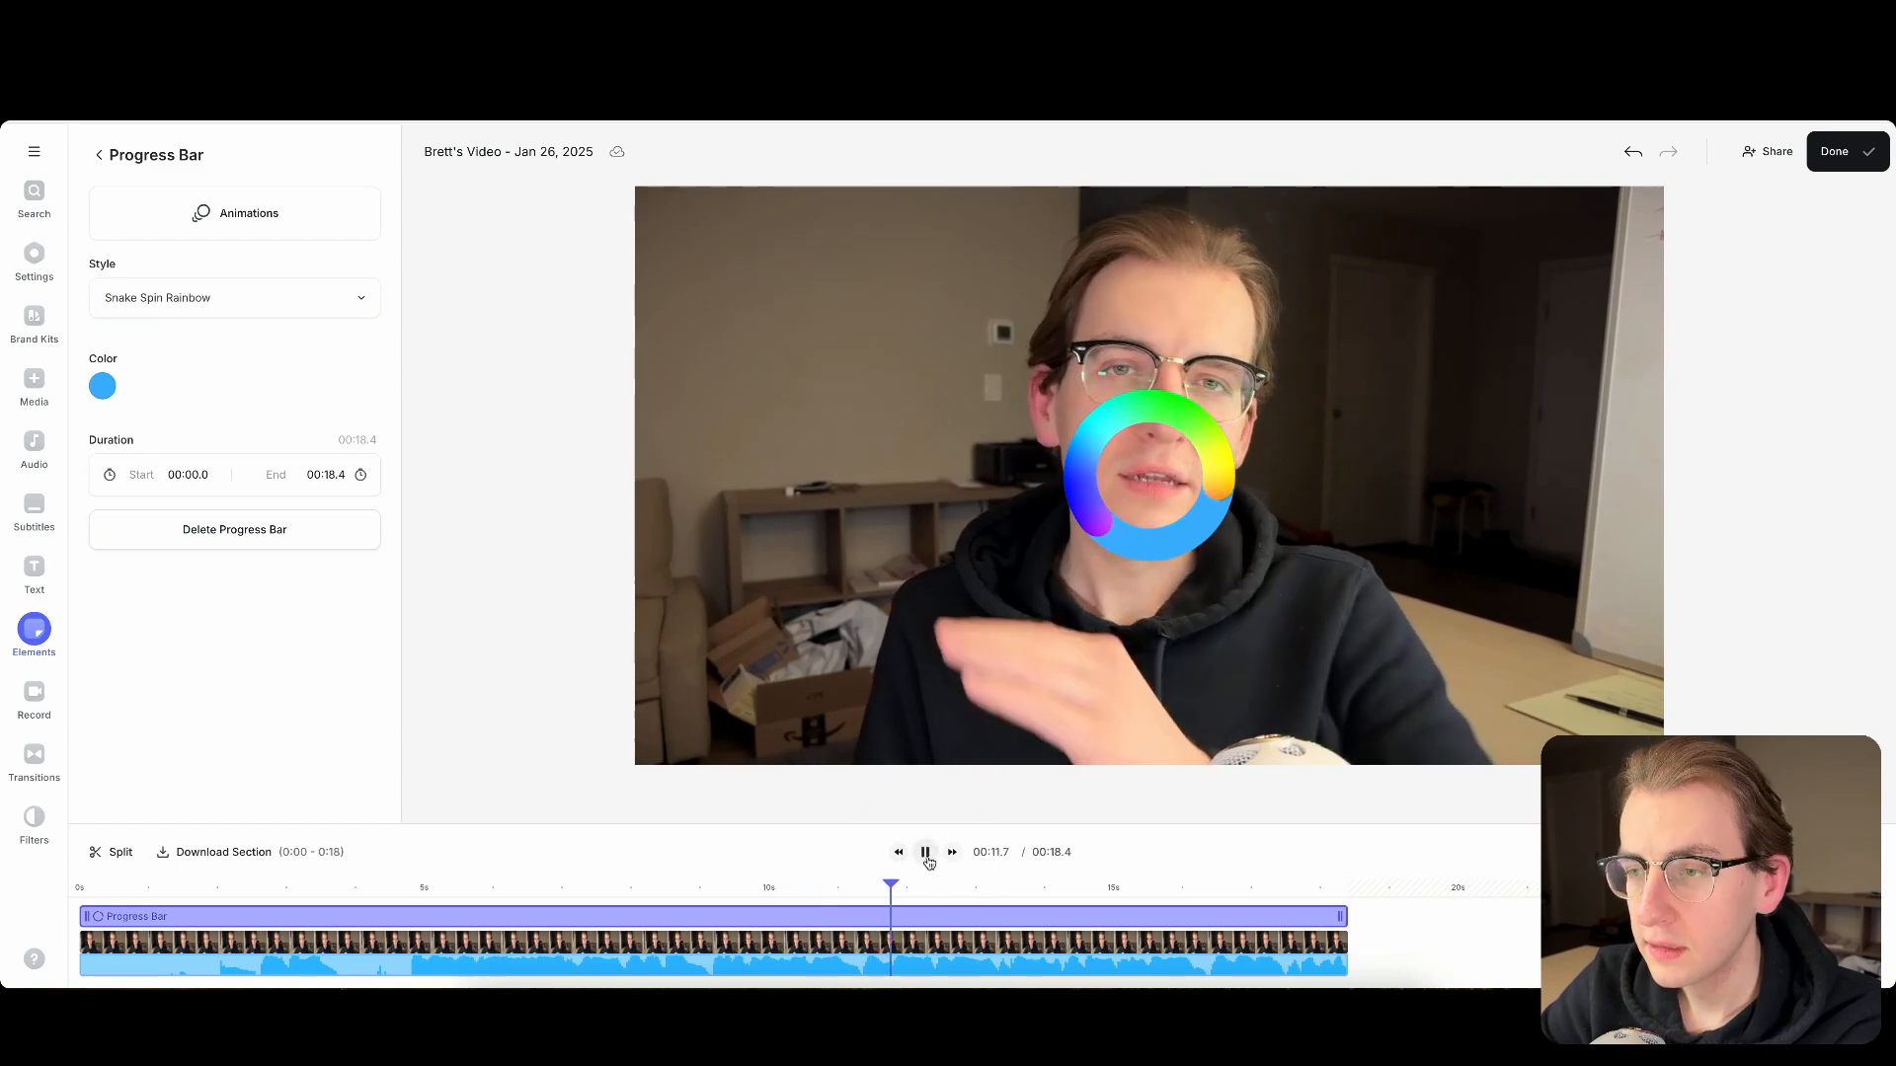
{"action": "left_click", "coordinate": [927, 853]}
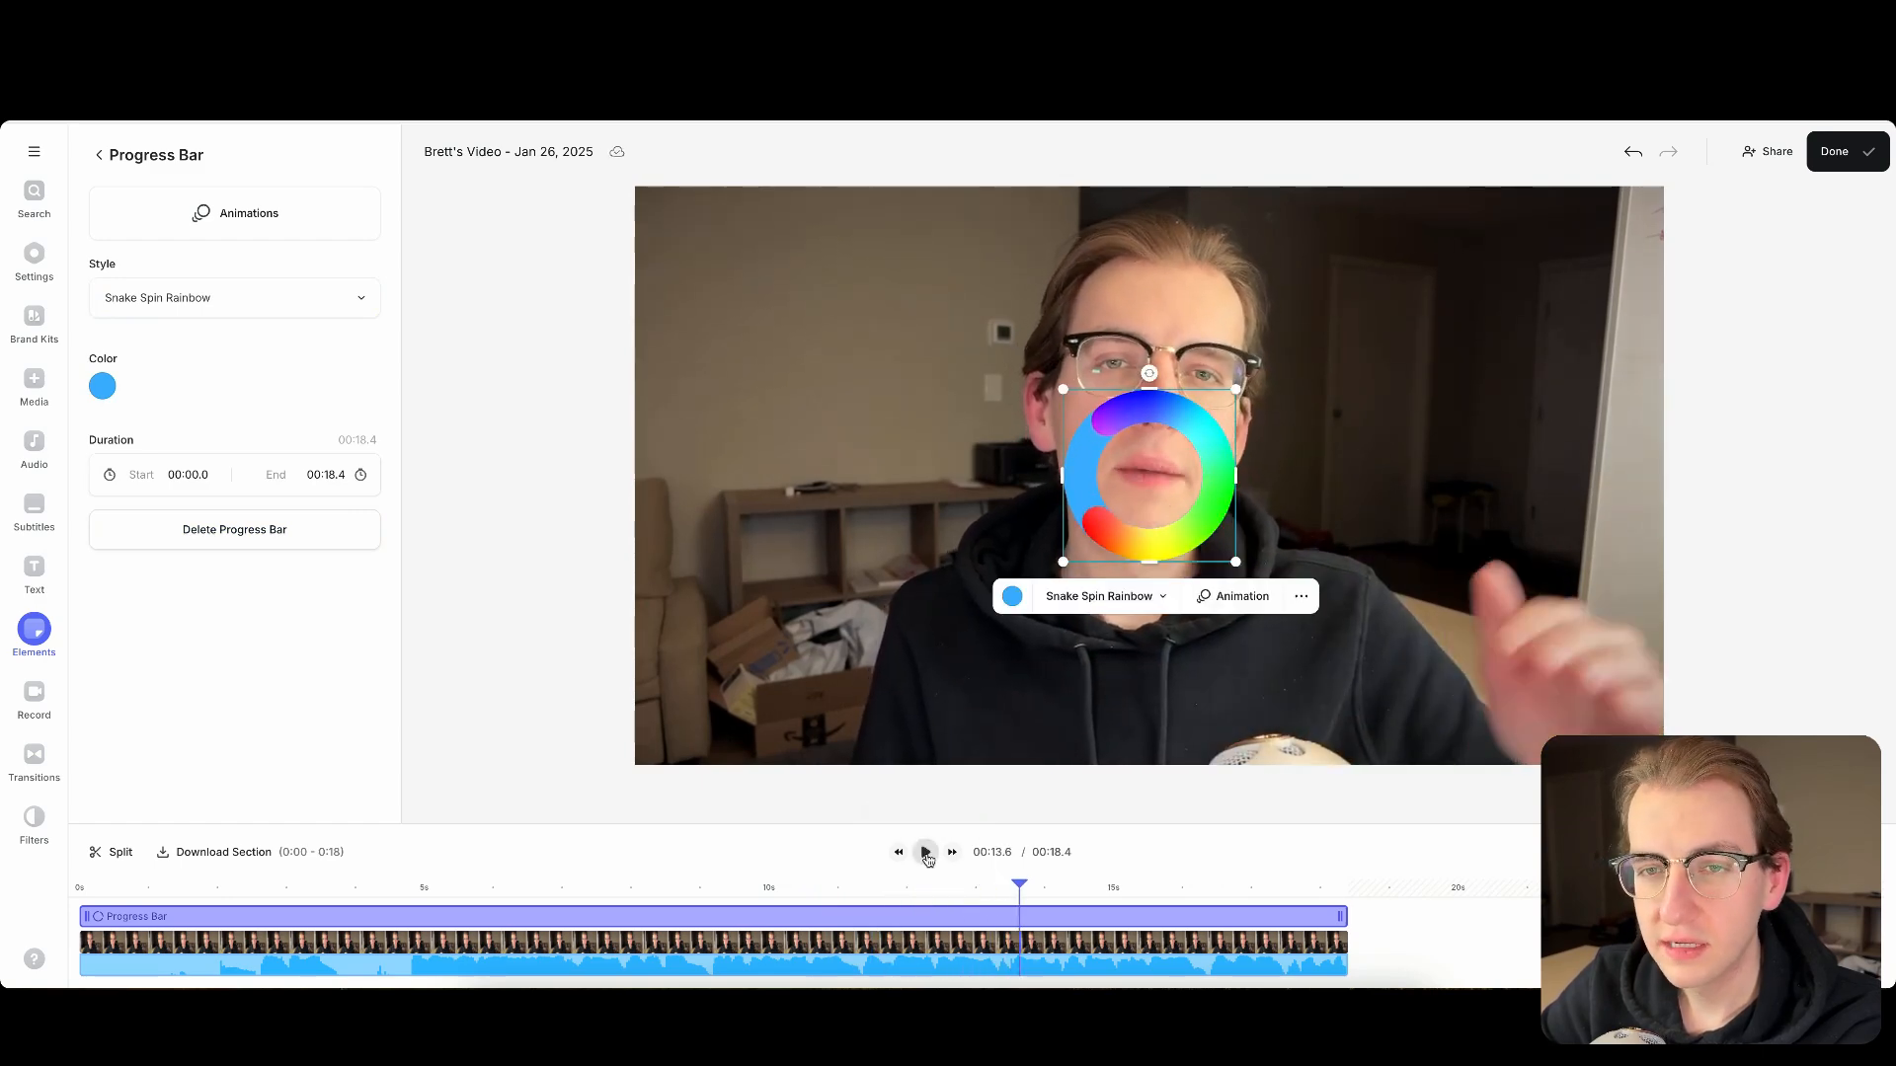
- Change the progress bar's style to Rectangle and move the bar to the lower part of the video frame
{"action": "left_click", "coordinate": [199, 314]}
{"action": "scroll", "coordinate": [229, 403], "scroll_direction": "up", "scroll_amount": 5}
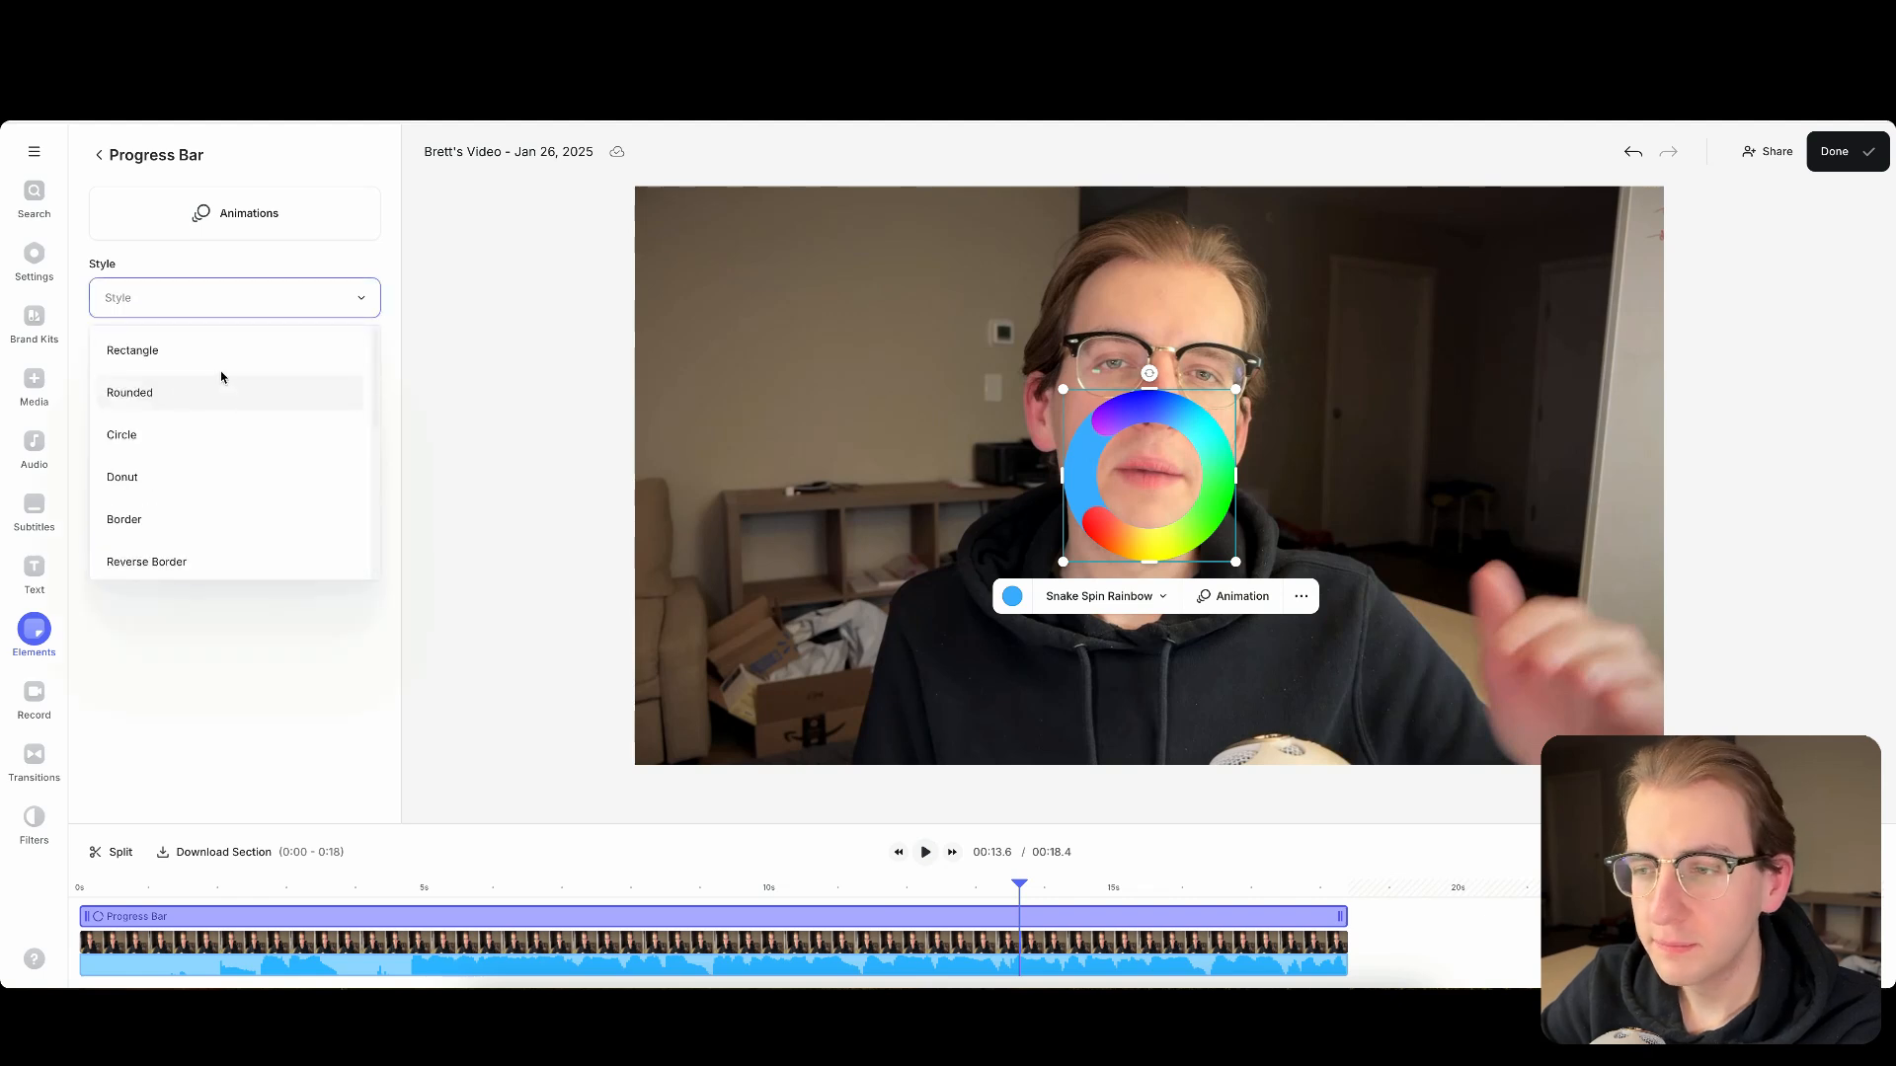
{"action": "left_click", "coordinate": [212, 352]}
{"action": "left_click_drag", "start_coordinate": [1049, 478], "coordinate": [845, 671]}
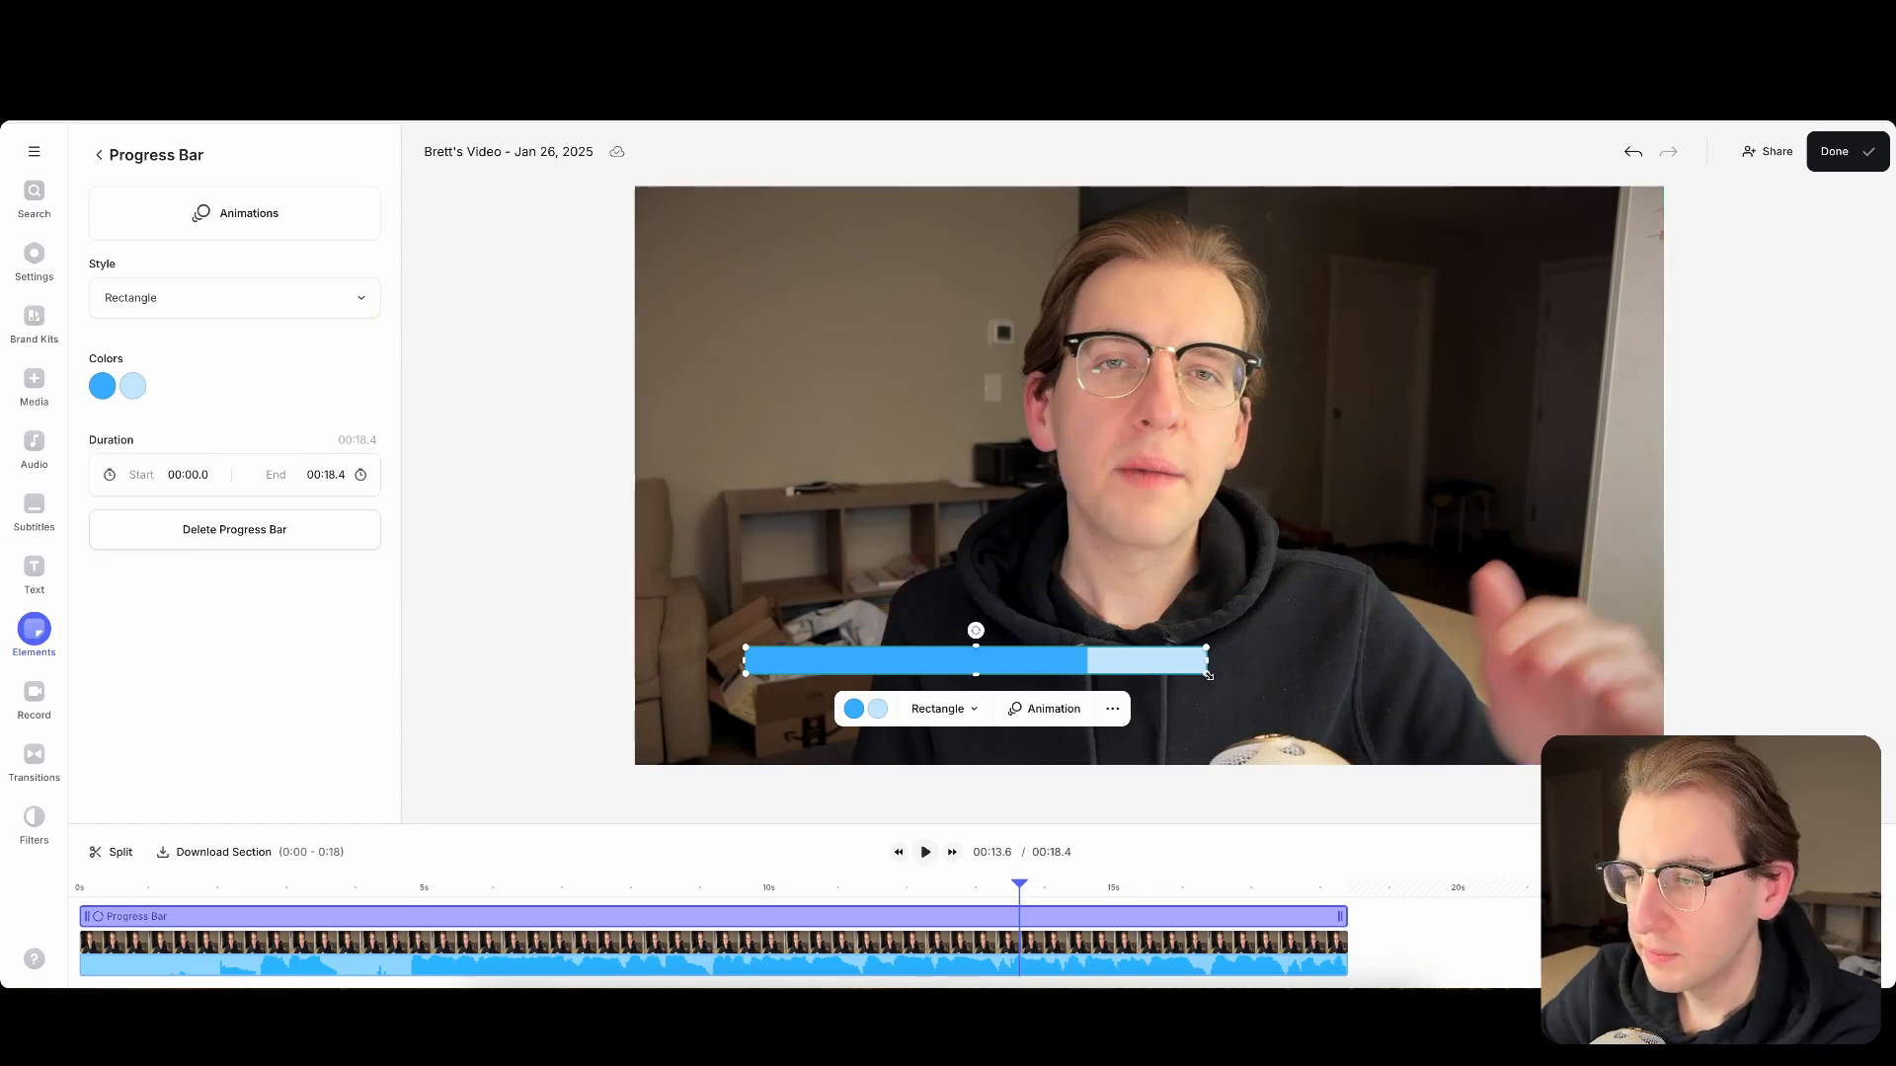
- Resize the progress bar into a thin strip spanning most of the frame's width and centre it horizontally
{"action": "left_click_drag", "start_coordinate": [1208, 676], "coordinate": [1562, 713]}
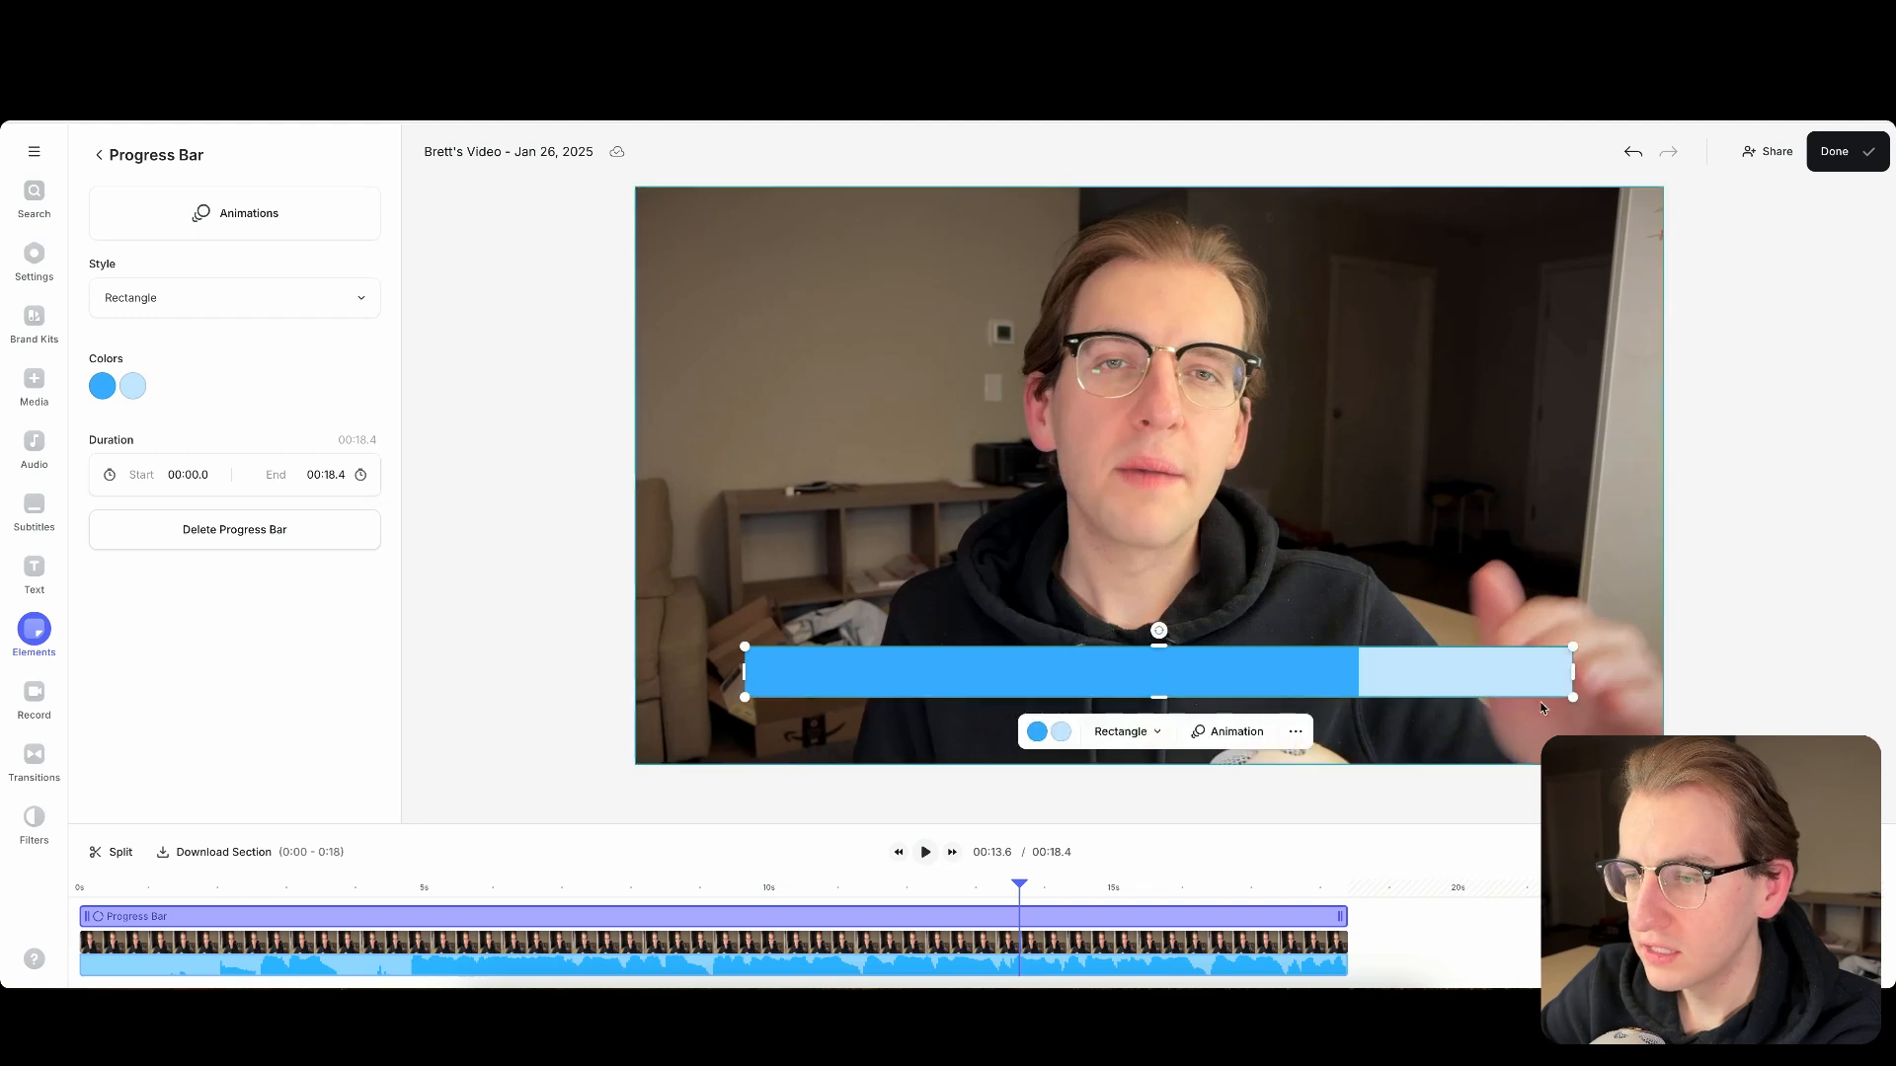
{"action": "left_click_drag", "start_coordinate": [1160, 644], "coordinate": [1110, 679]}
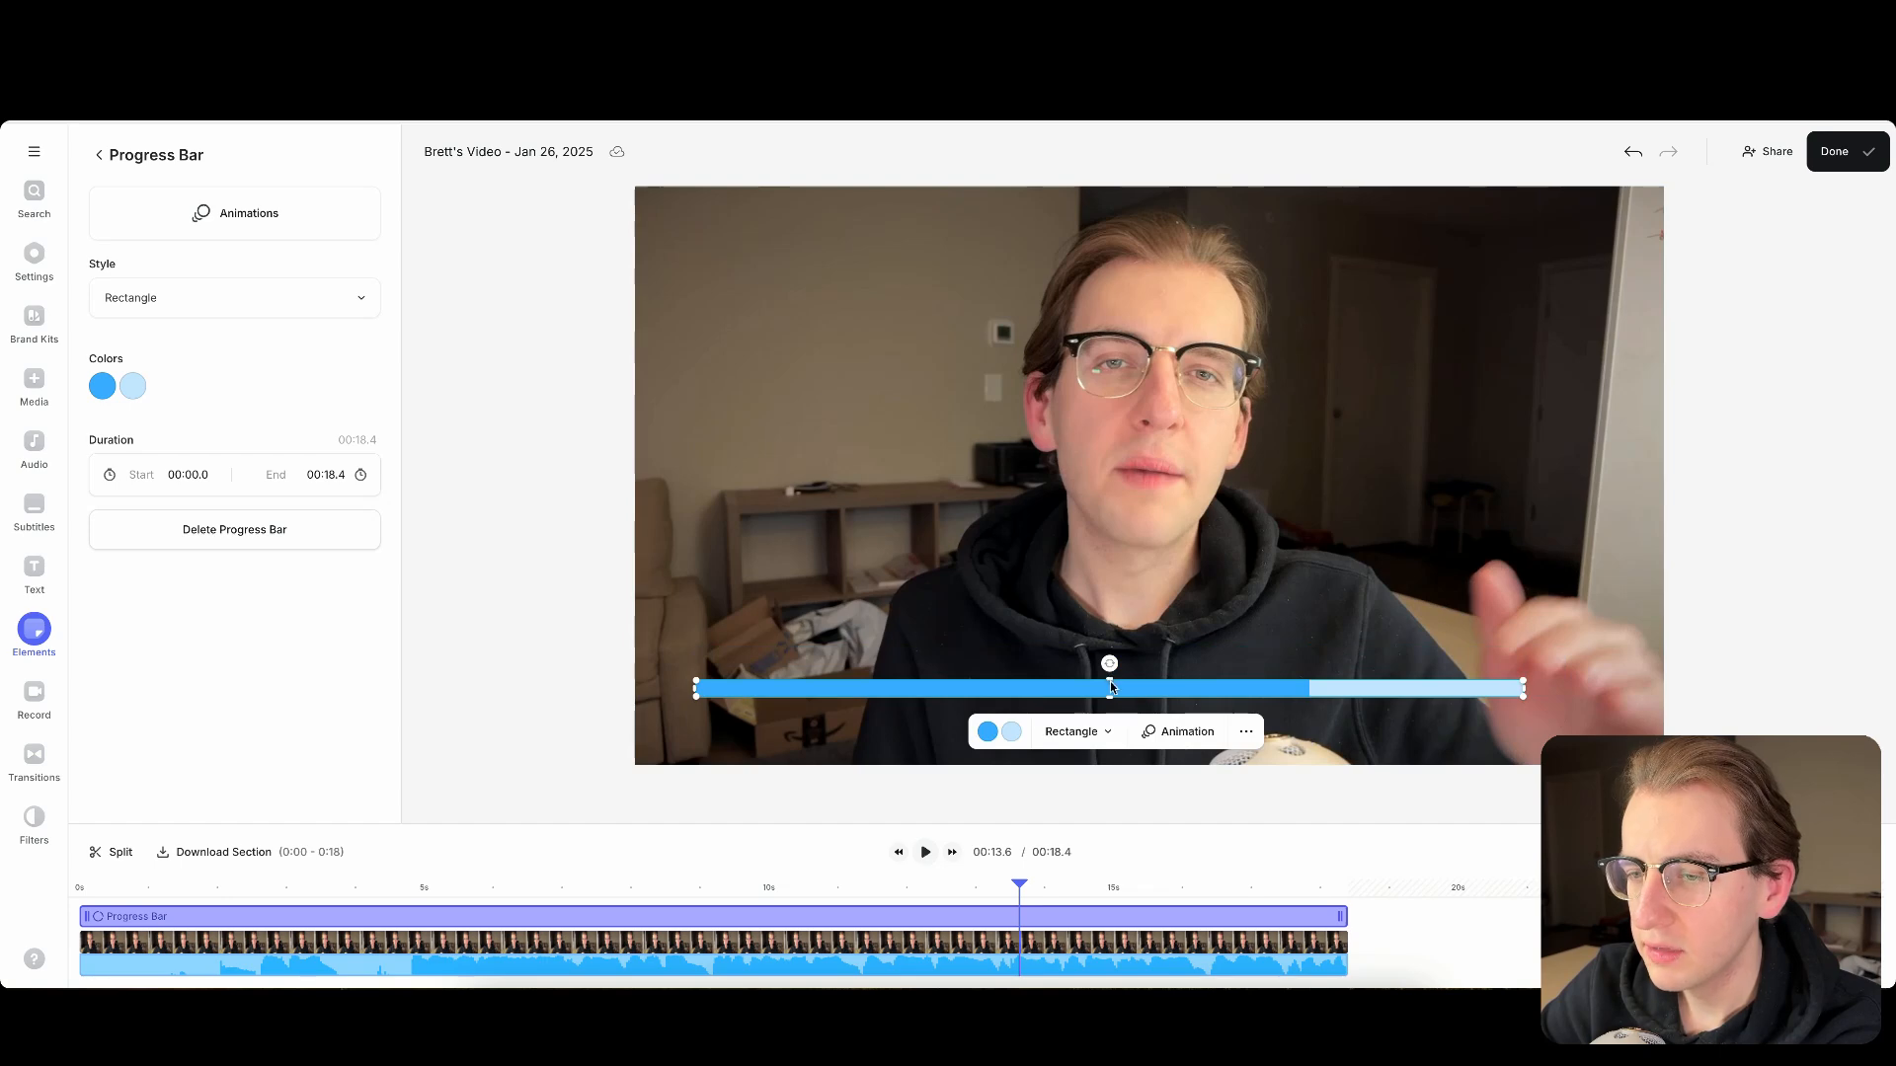
{"action": "left_click", "coordinate": [1208, 637]}
{"action": "left_click", "coordinate": [1163, 696]}
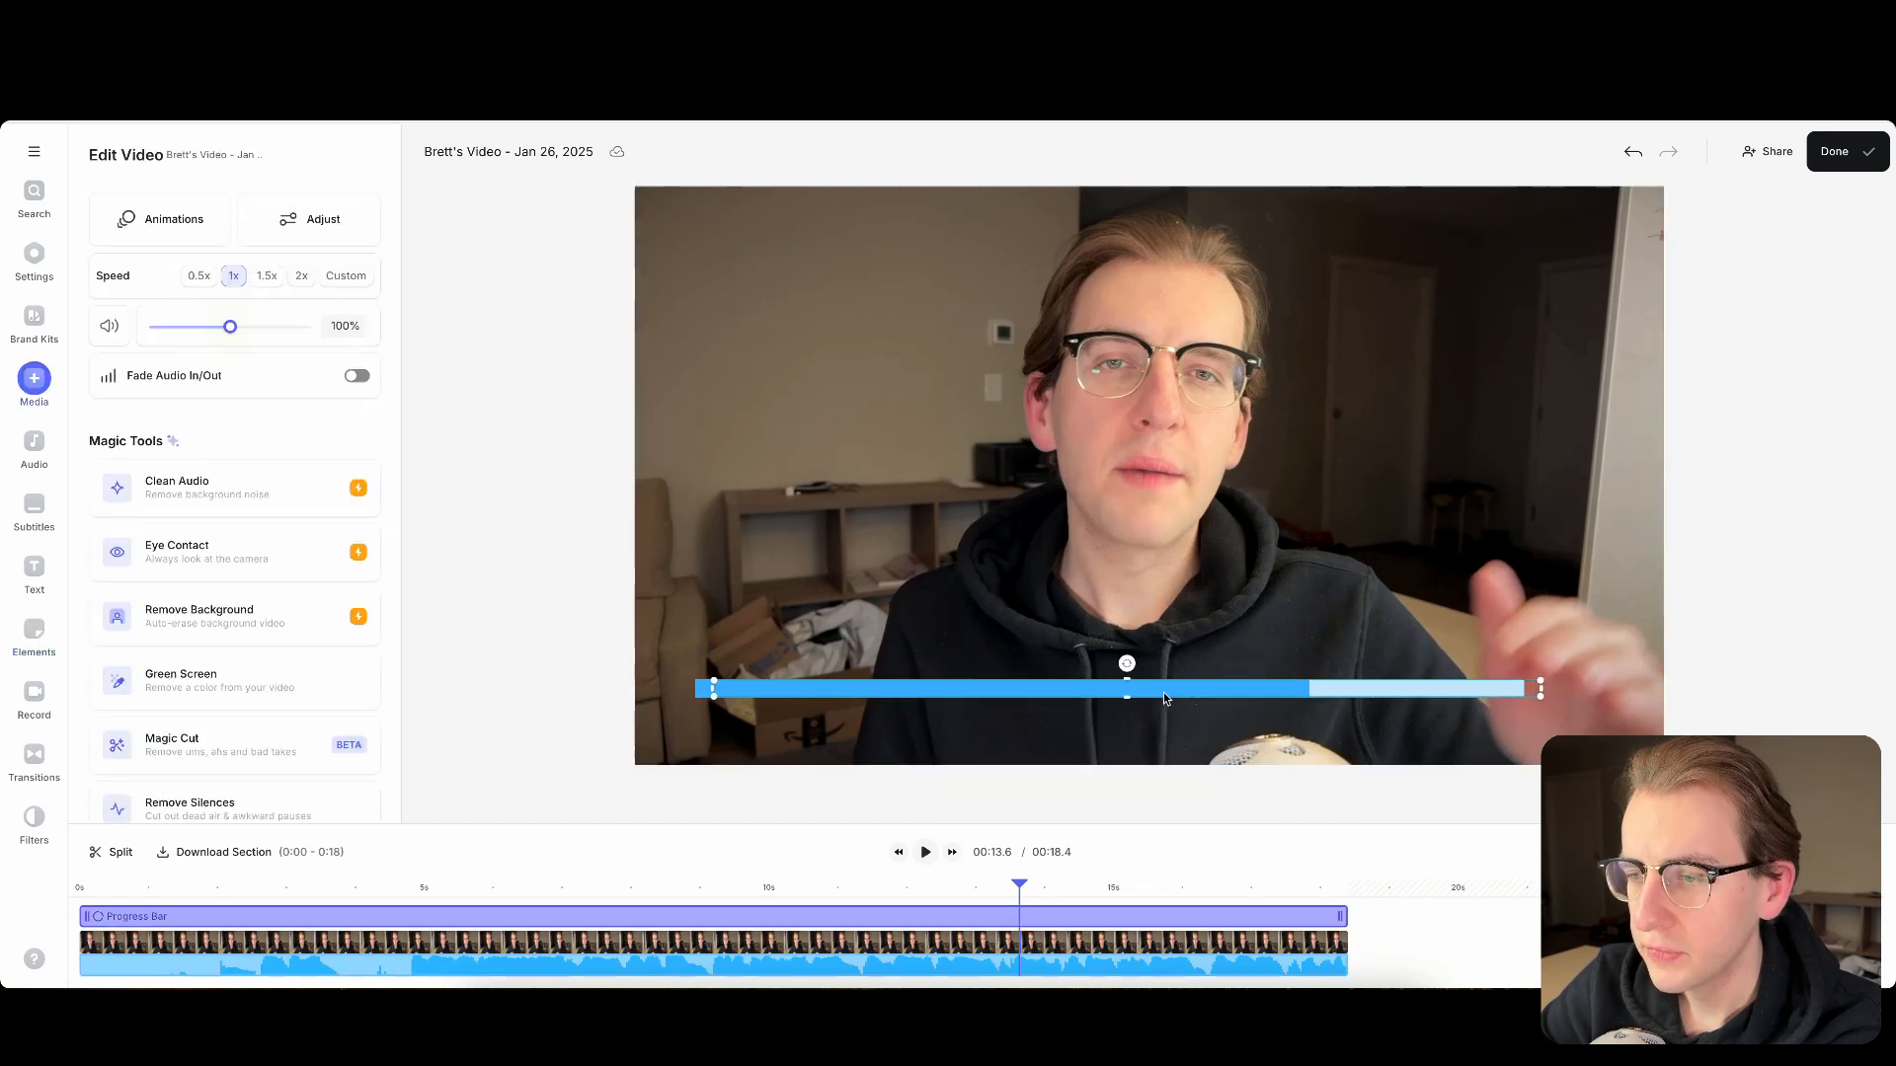
{"action": "left_click_drag", "start_coordinate": [1163, 691], "coordinate": [1185, 689]}
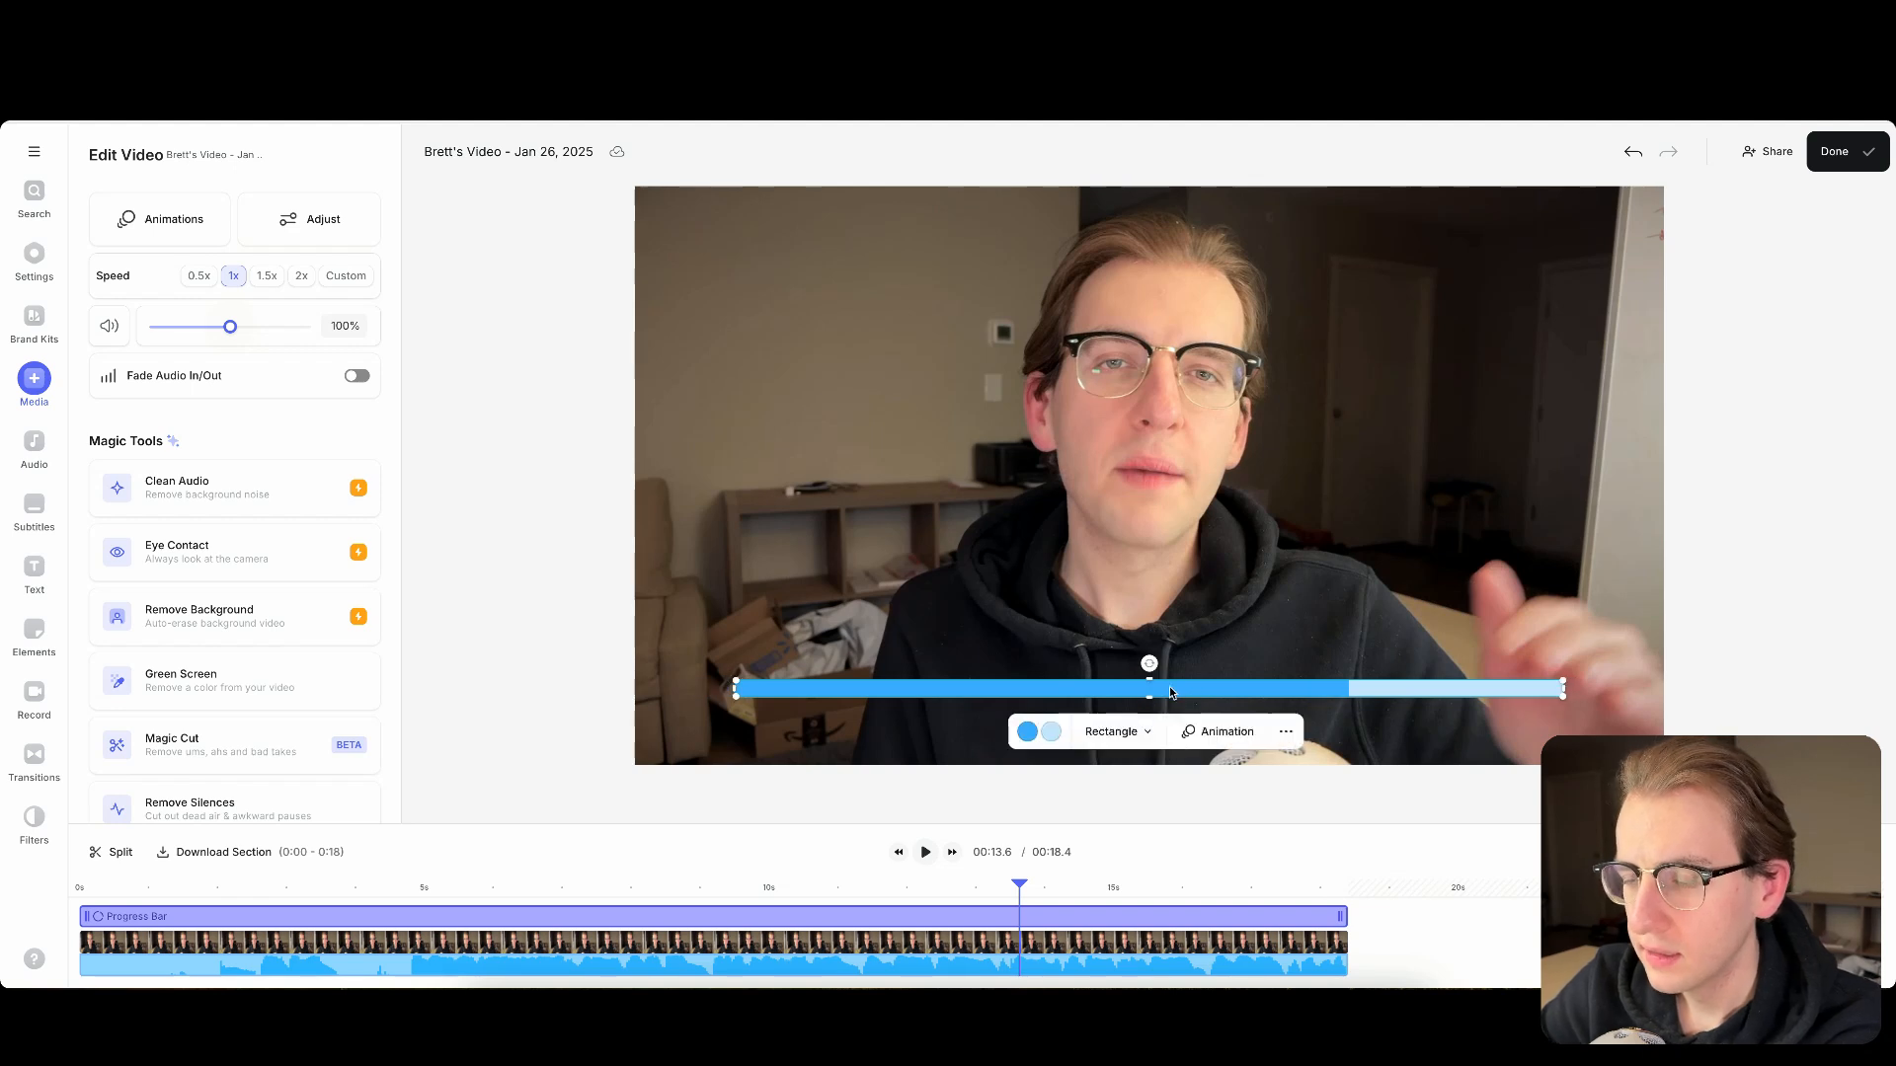
- Set the progress bar's fill color to bright green, #18e022
{"action": "left_click", "coordinate": [1029, 735]}
{"action": "scroll", "coordinate": [1114, 666], "scroll_direction": "down", "scroll_amount": 2}
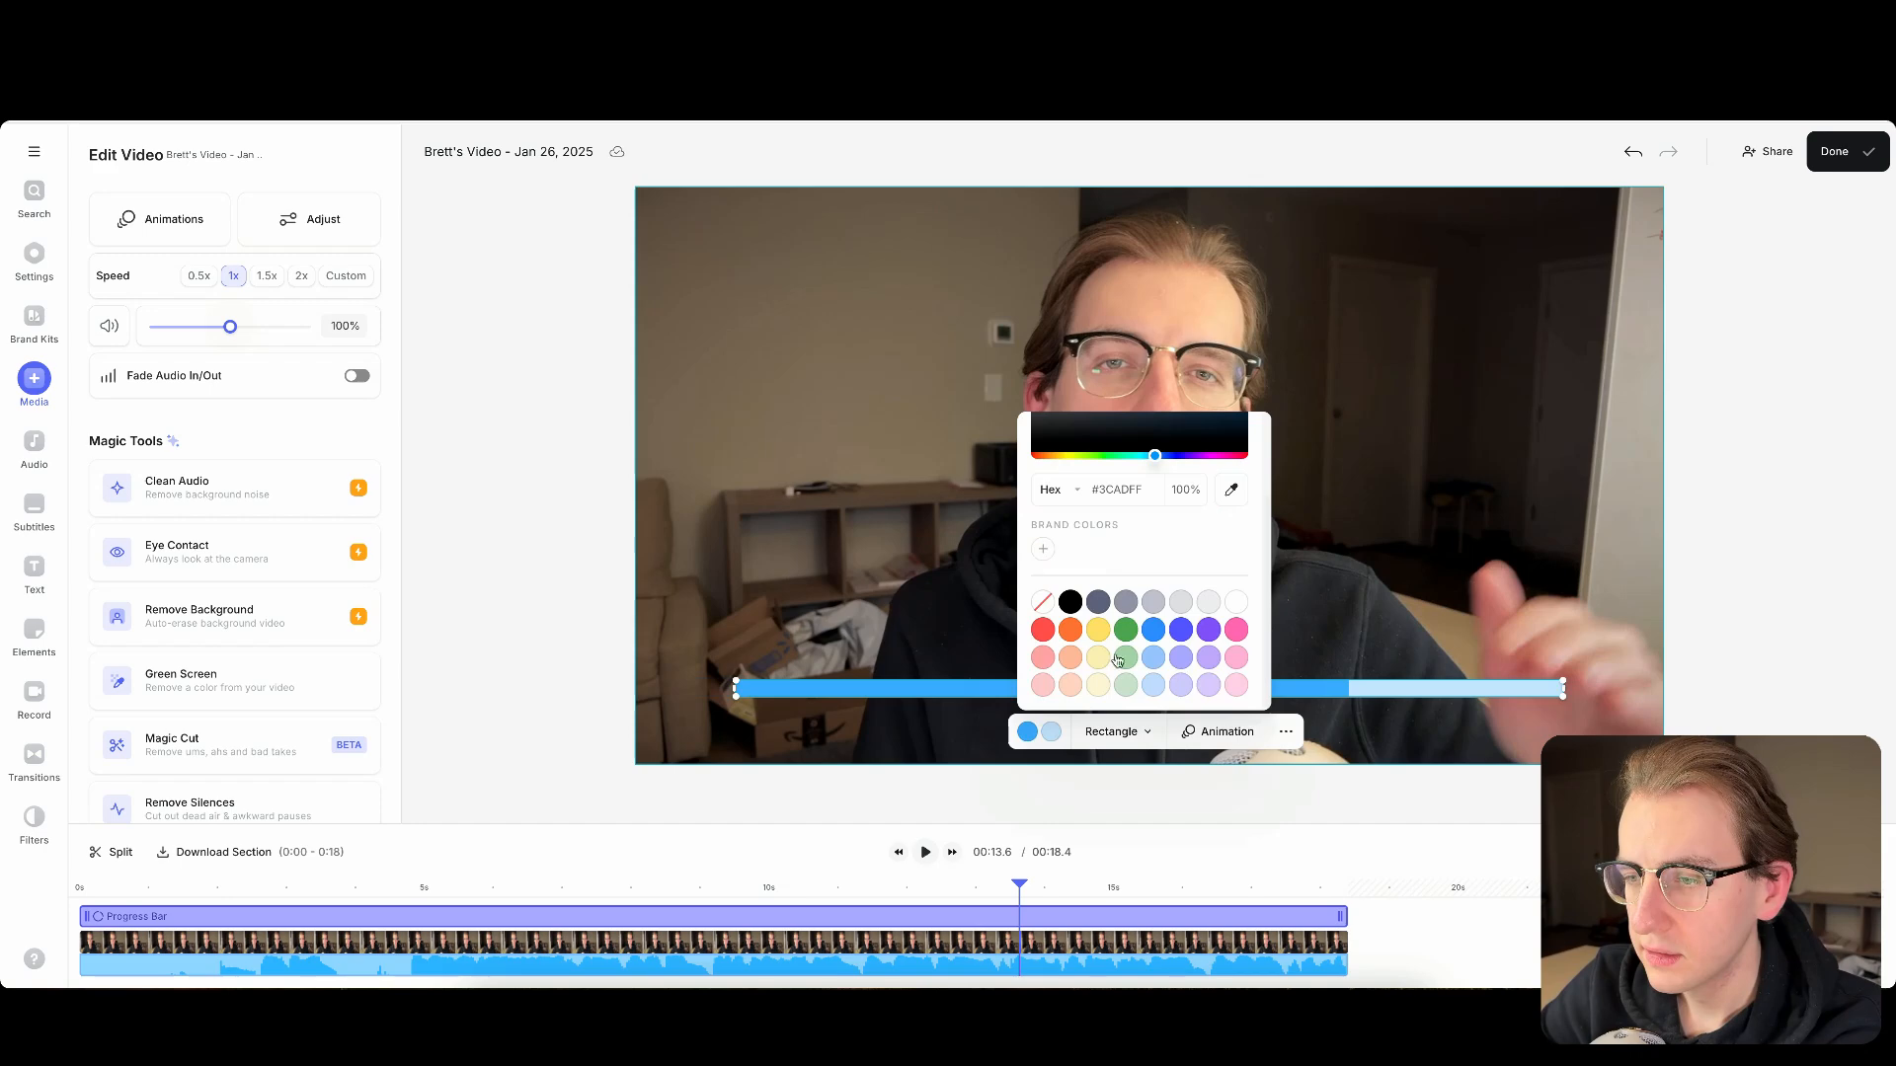
{"action": "left_click", "coordinate": [1128, 636]}
{"action": "scroll", "coordinate": [1131, 638], "scroll_direction": "up", "scroll_amount": 2}
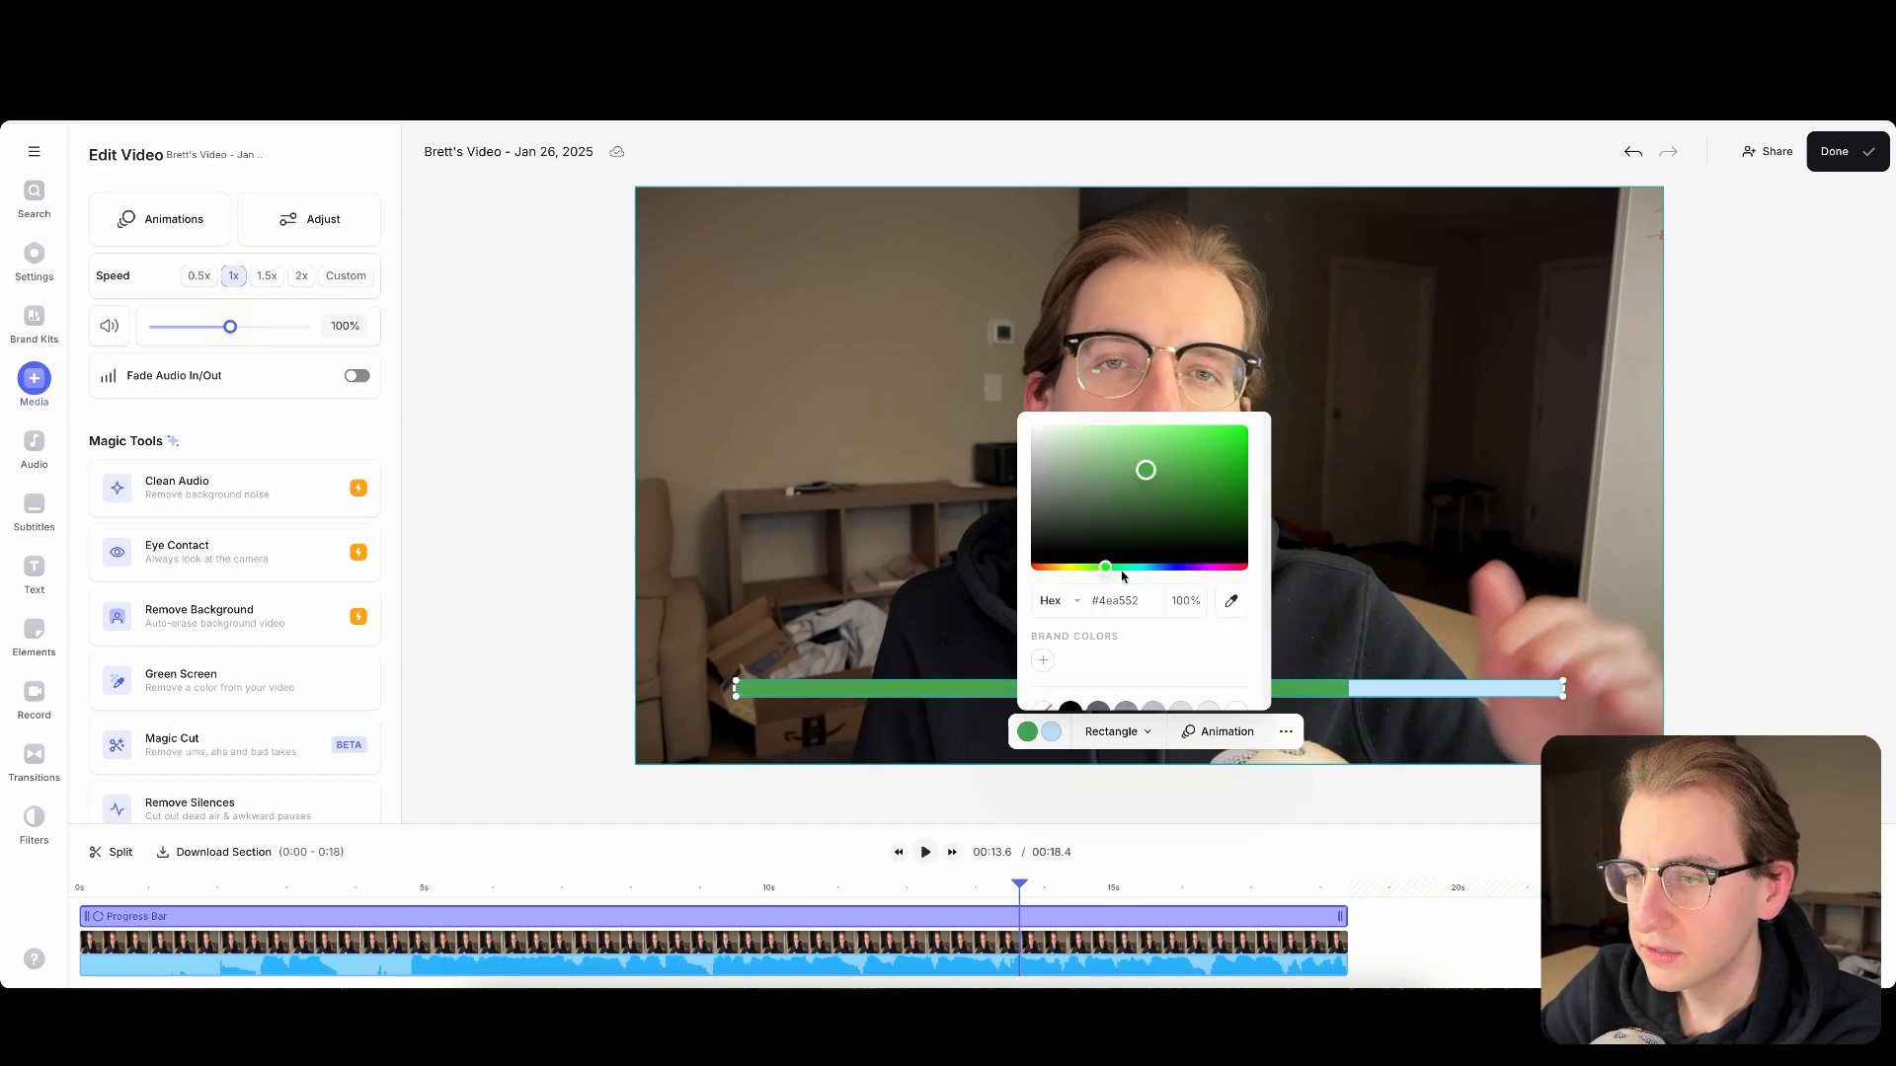
{"action": "left_click_drag", "start_coordinate": [1145, 475], "coordinate": [1227, 445]}
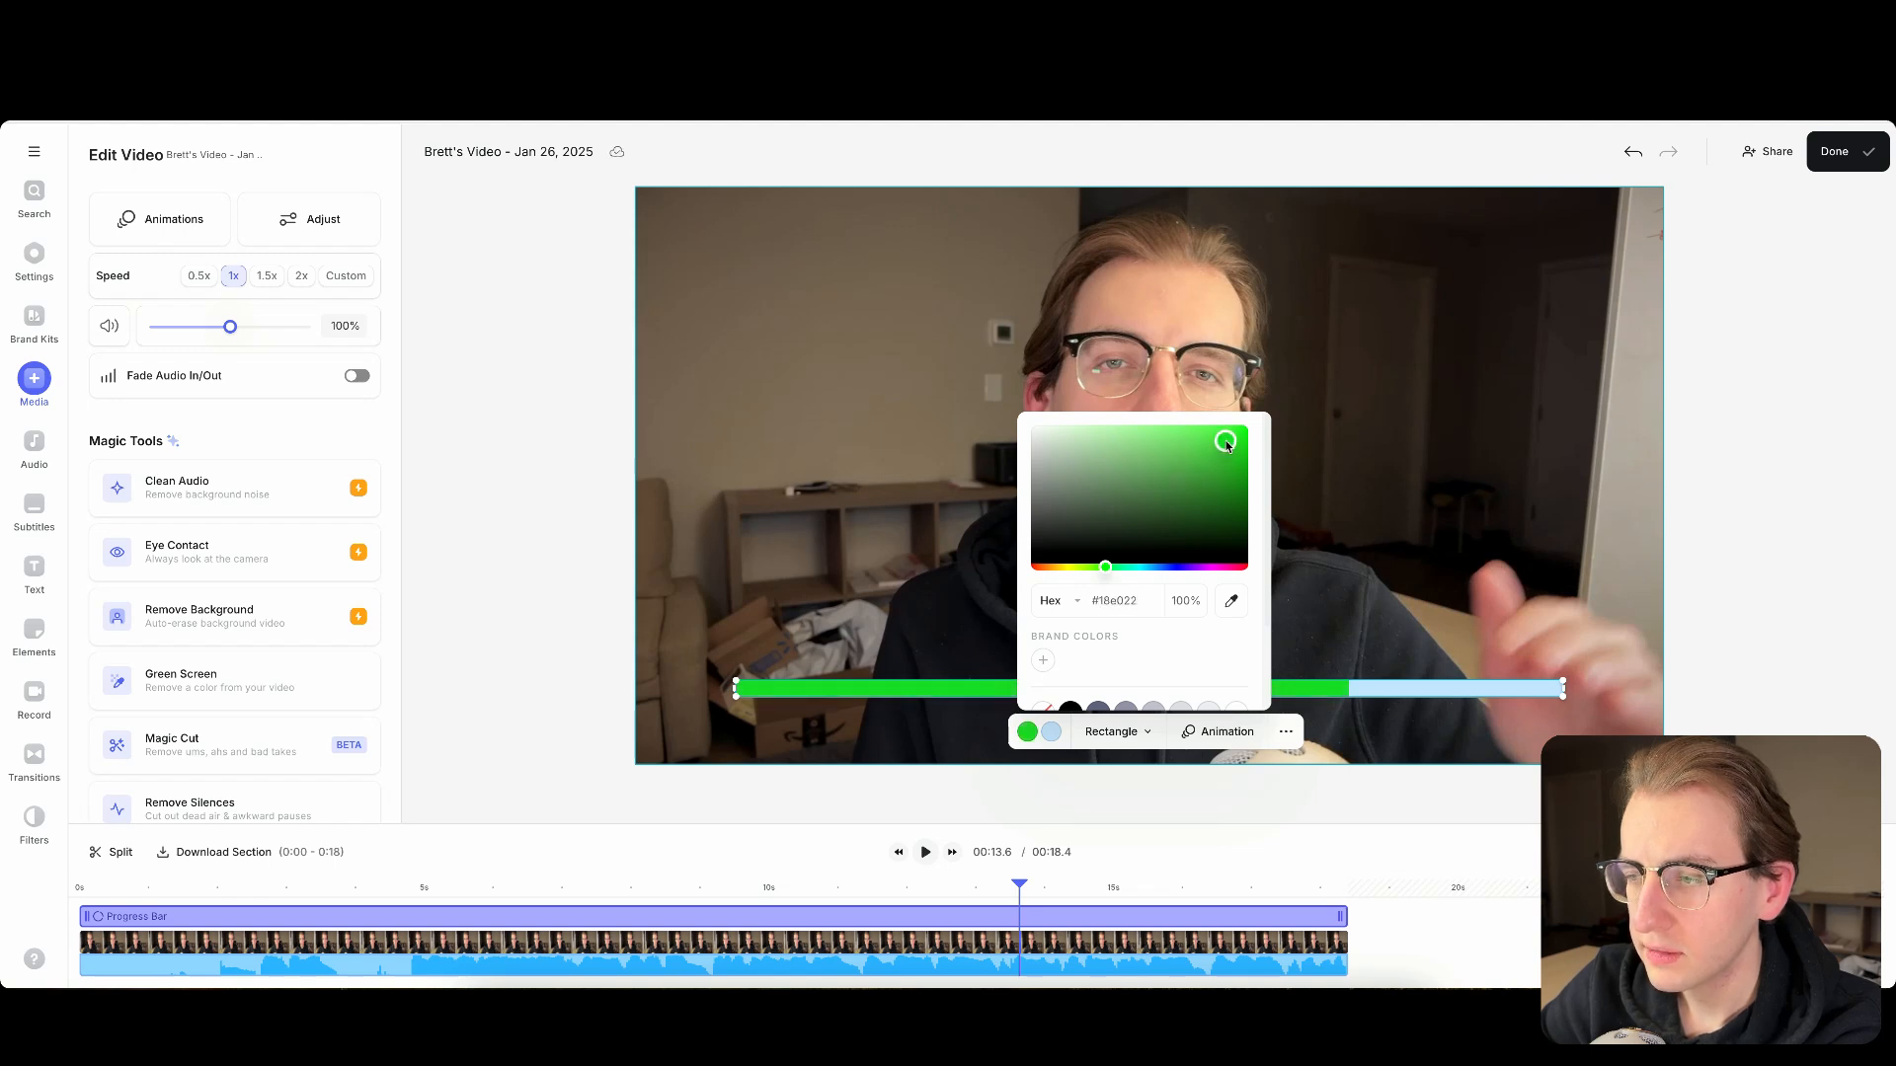
- Set the progress bar's second color, used for the unfilled part, to black (#000000)
{"action": "left_click", "coordinate": [1052, 733]}
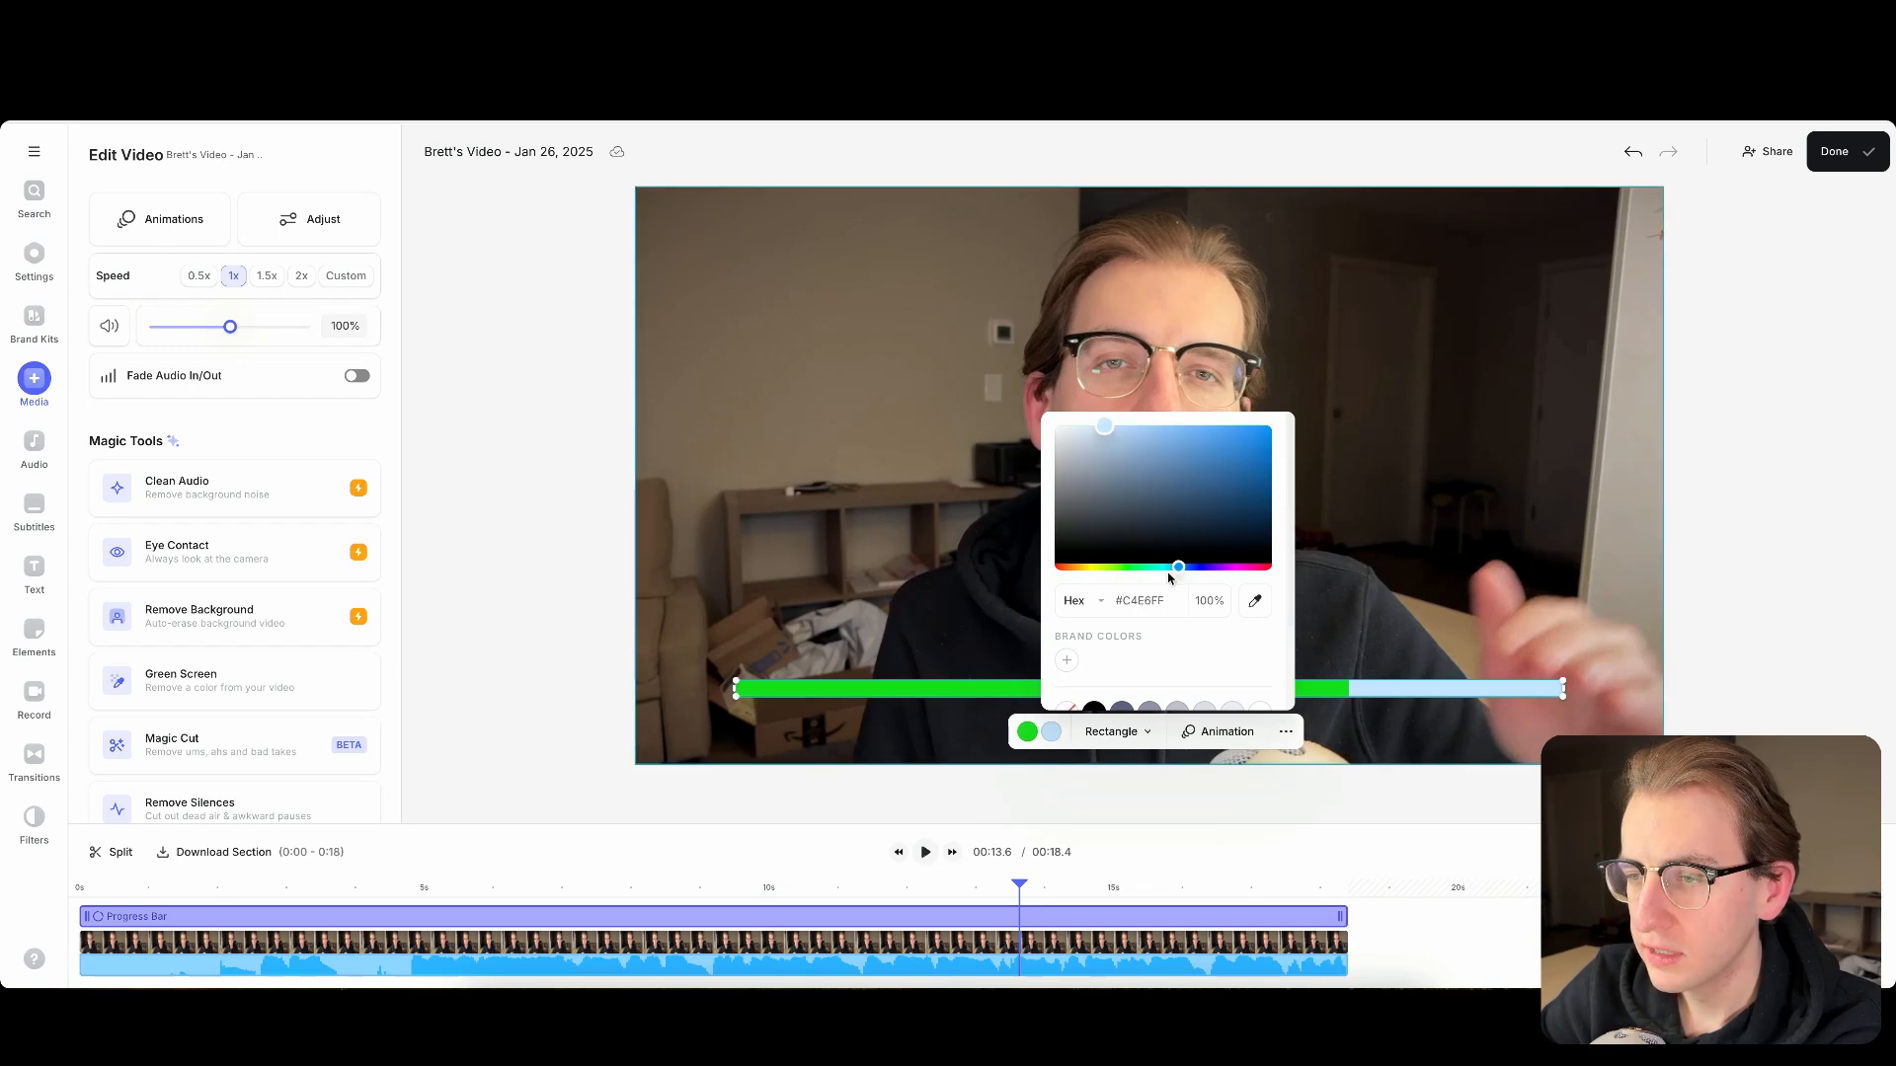
{"action": "left_click_drag", "start_coordinate": [1168, 570], "coordinate": [1142, 571]}
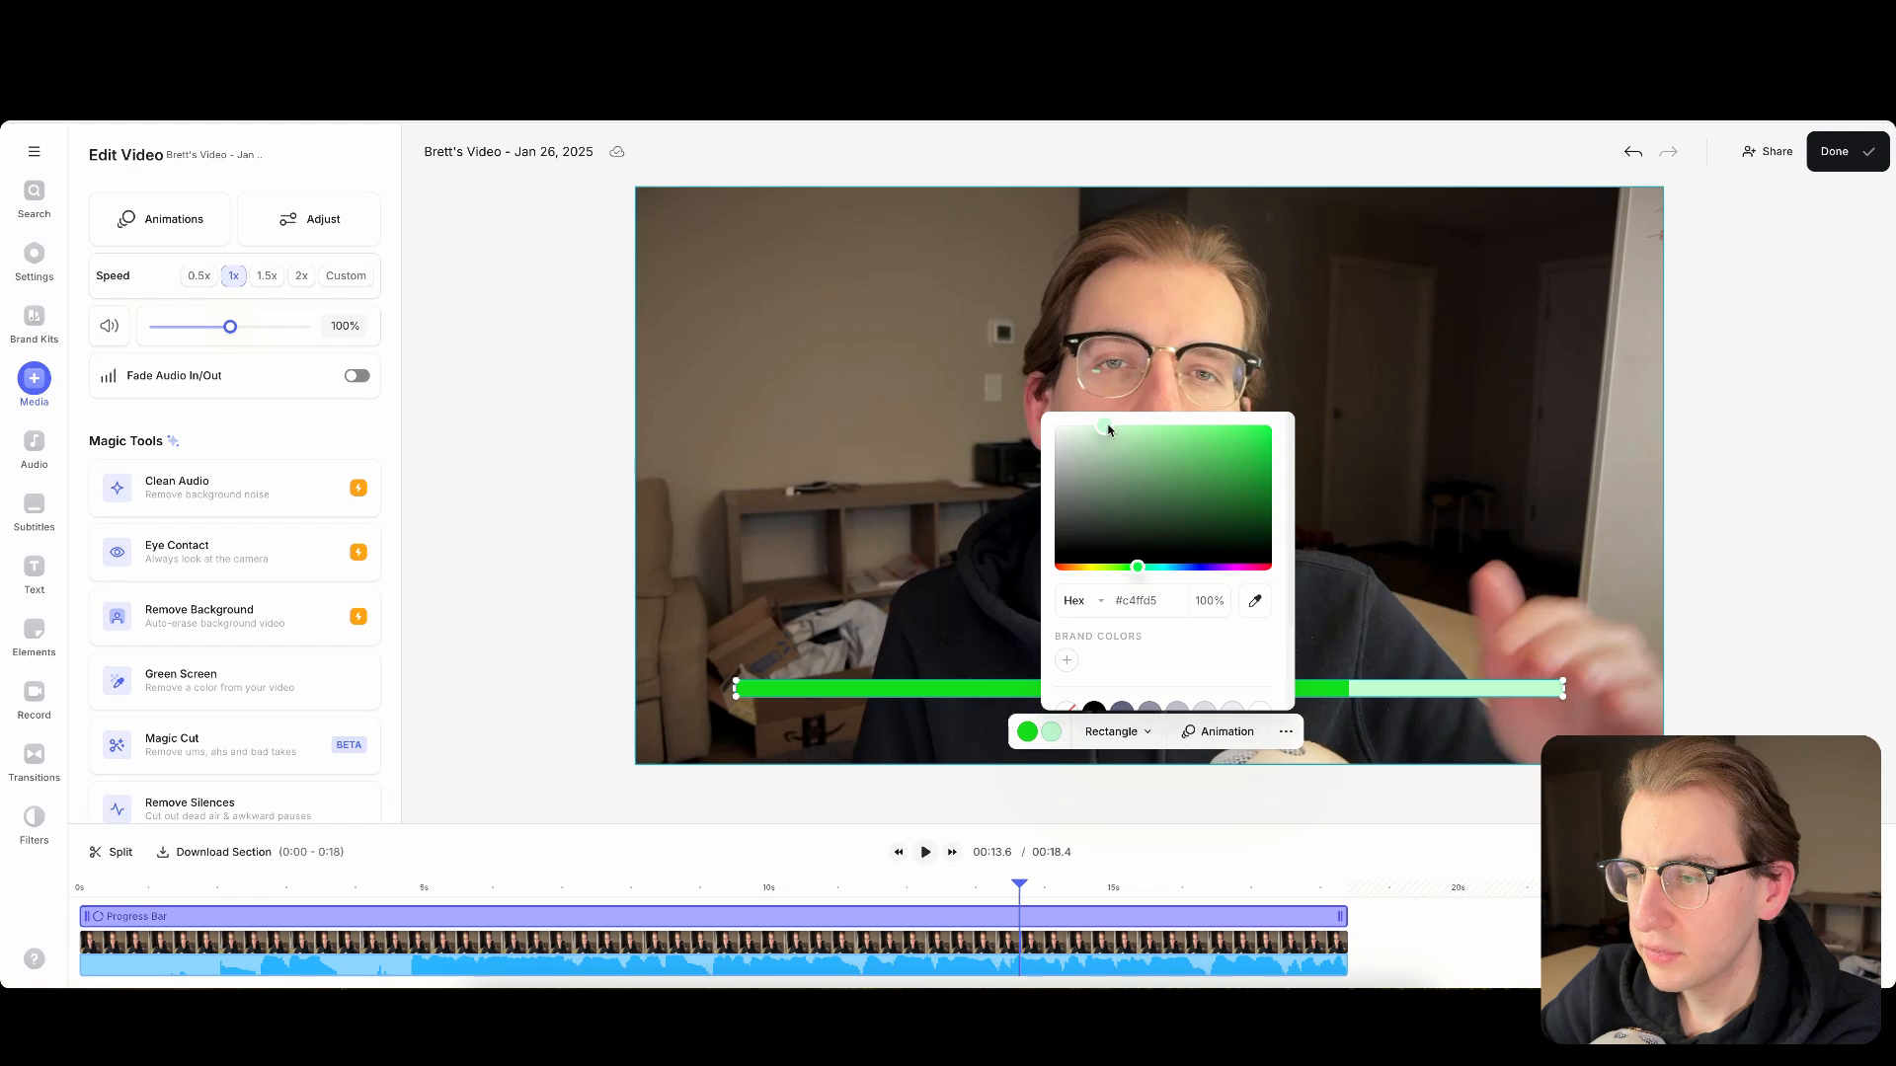
{"action": "left_click_drag", "start_coordinate": [1113, 424], "coordinate": [1027, 636]}
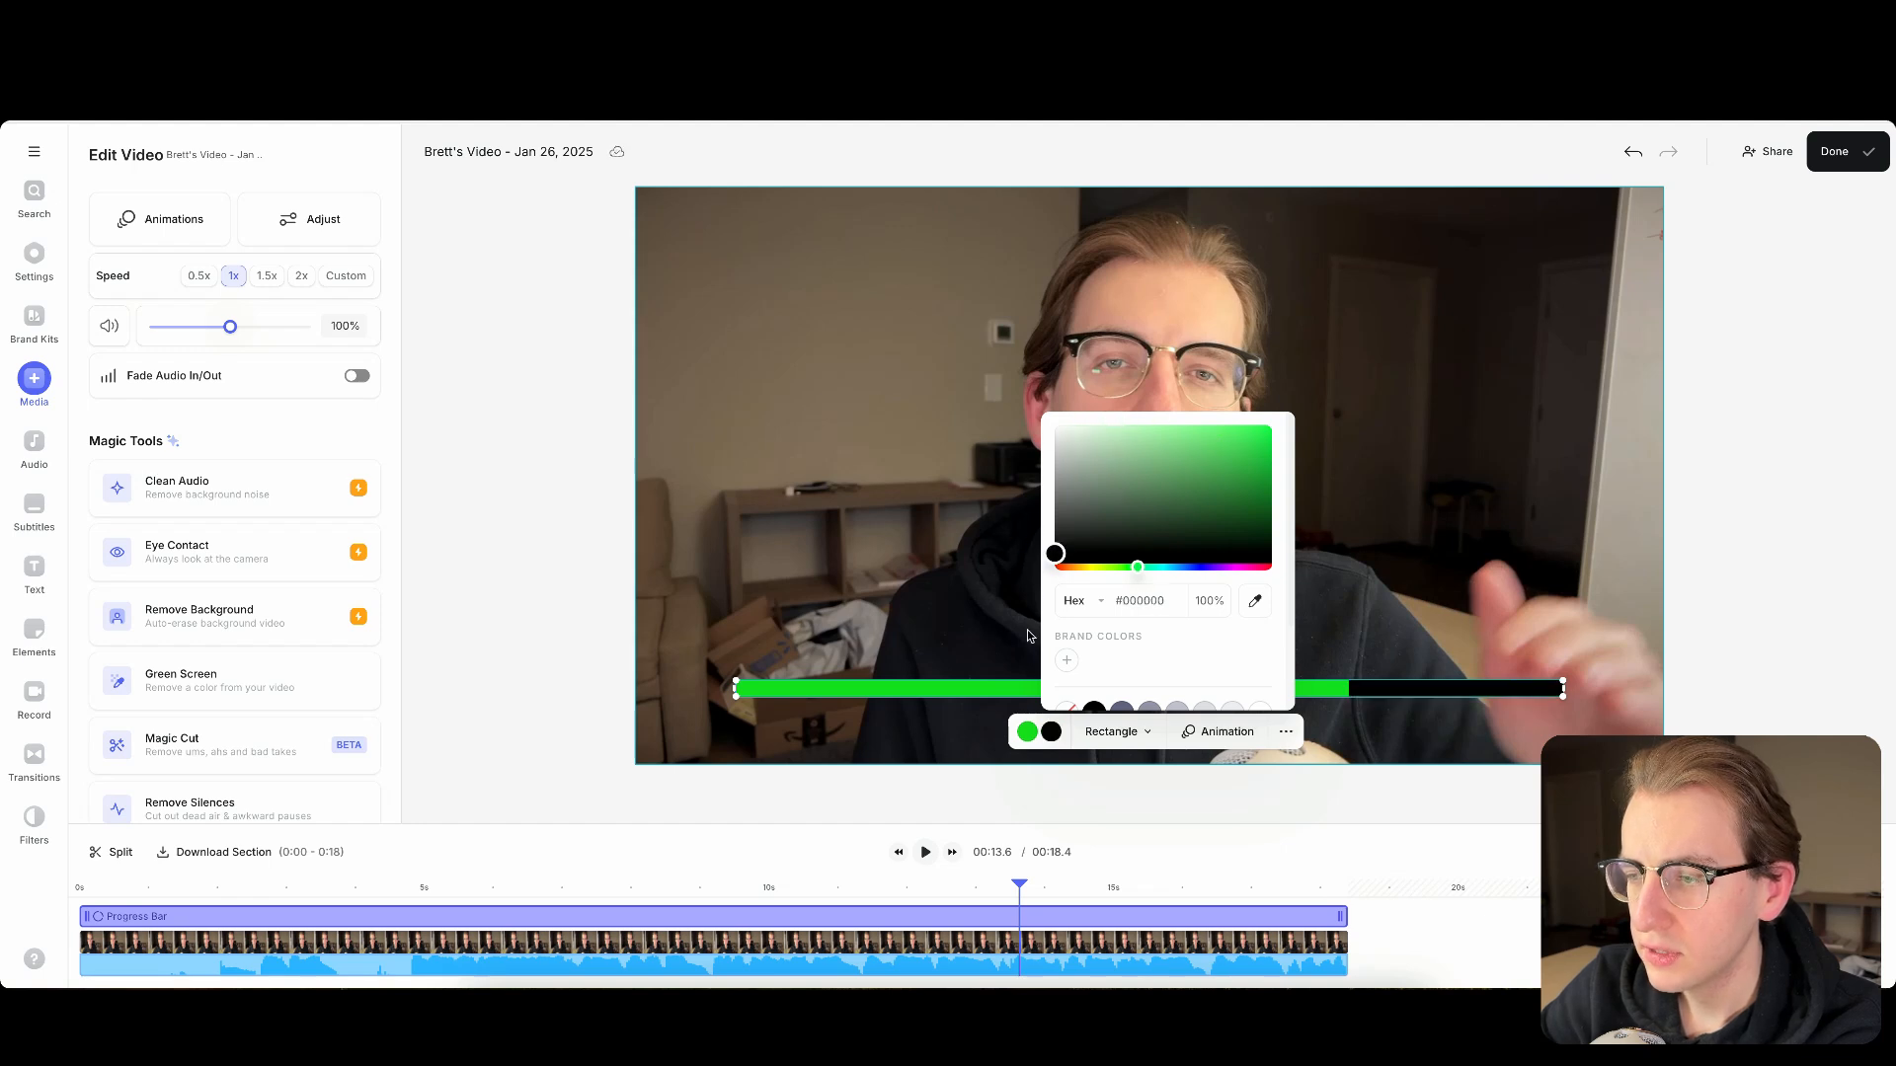
{"action": "left_click_drag", "start_coordinate": [1054, 555], "coordinate": [1043, 616]}
{"action": "left_click", "coordinate": [1382, 604]}
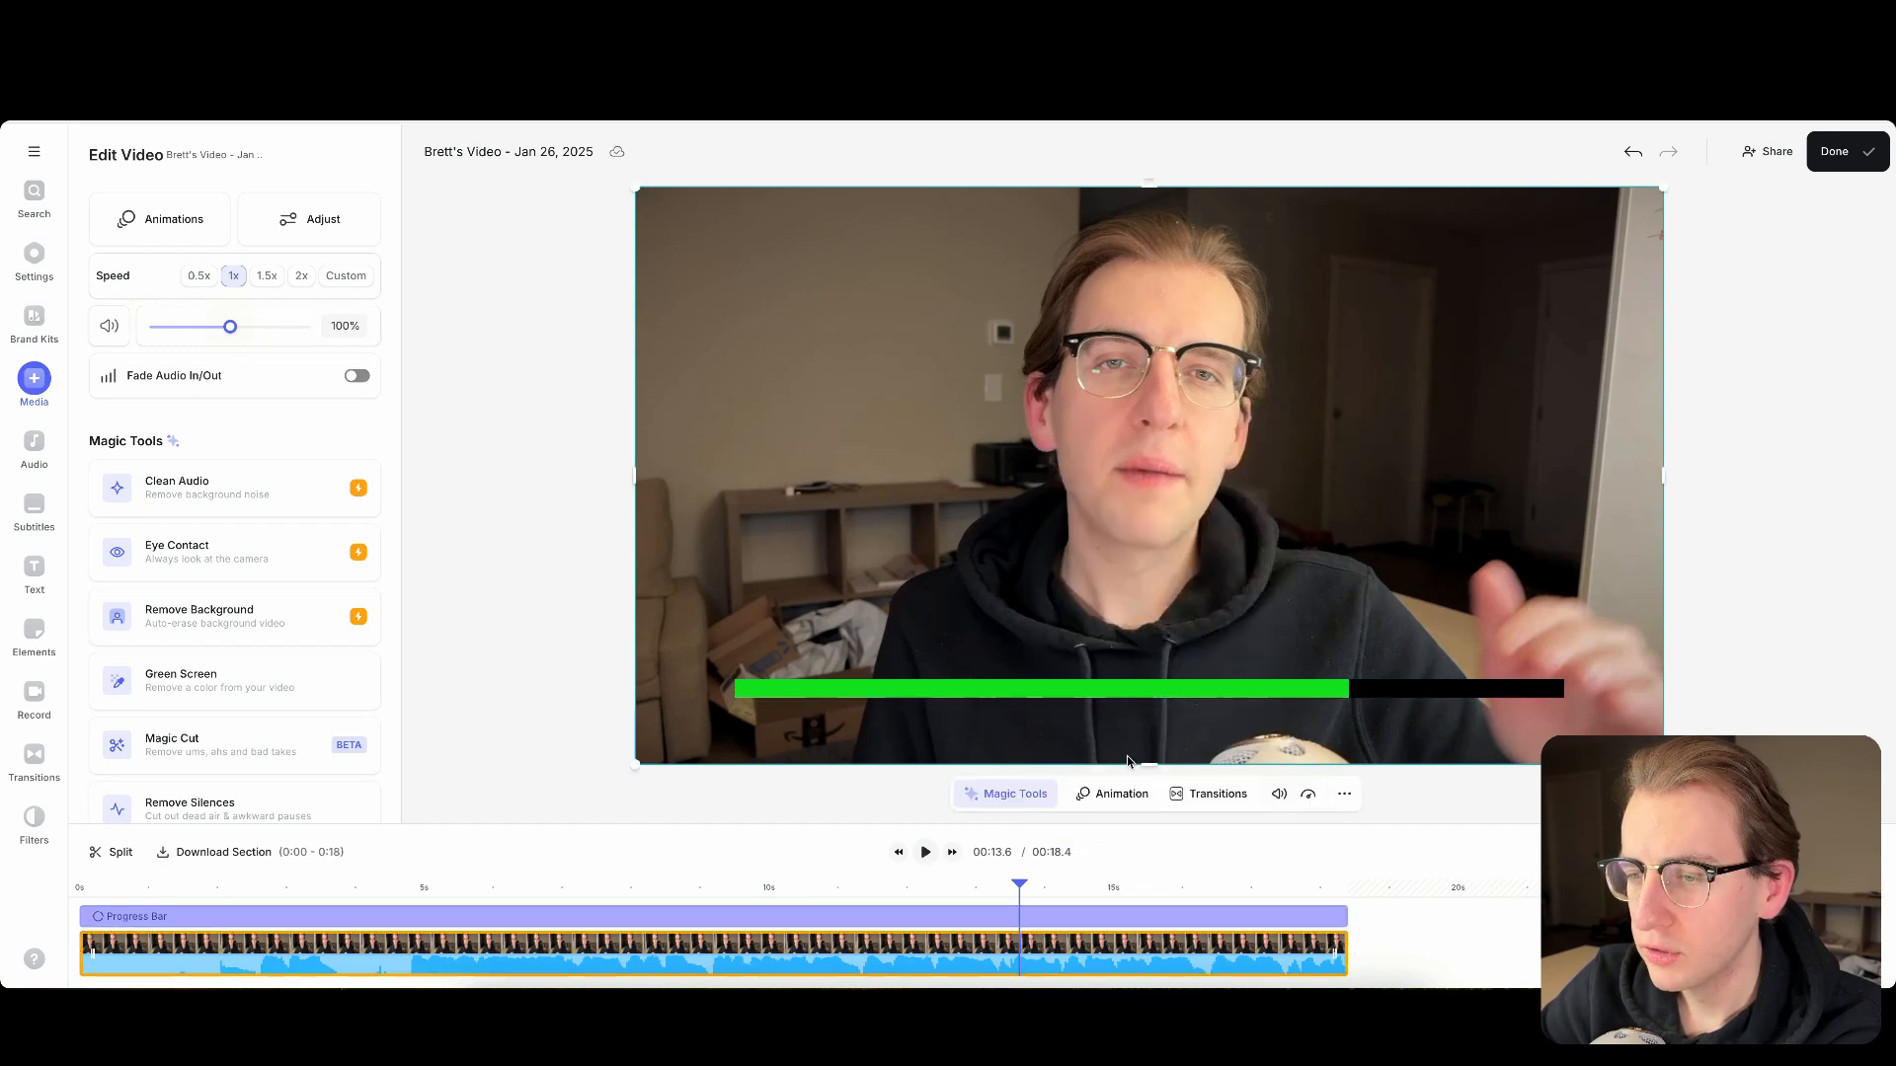
- Play a short stretch of the video from 00:11.3 to preview the green and black bar
{"action": "left_click", "coordinate": [866, 889]}
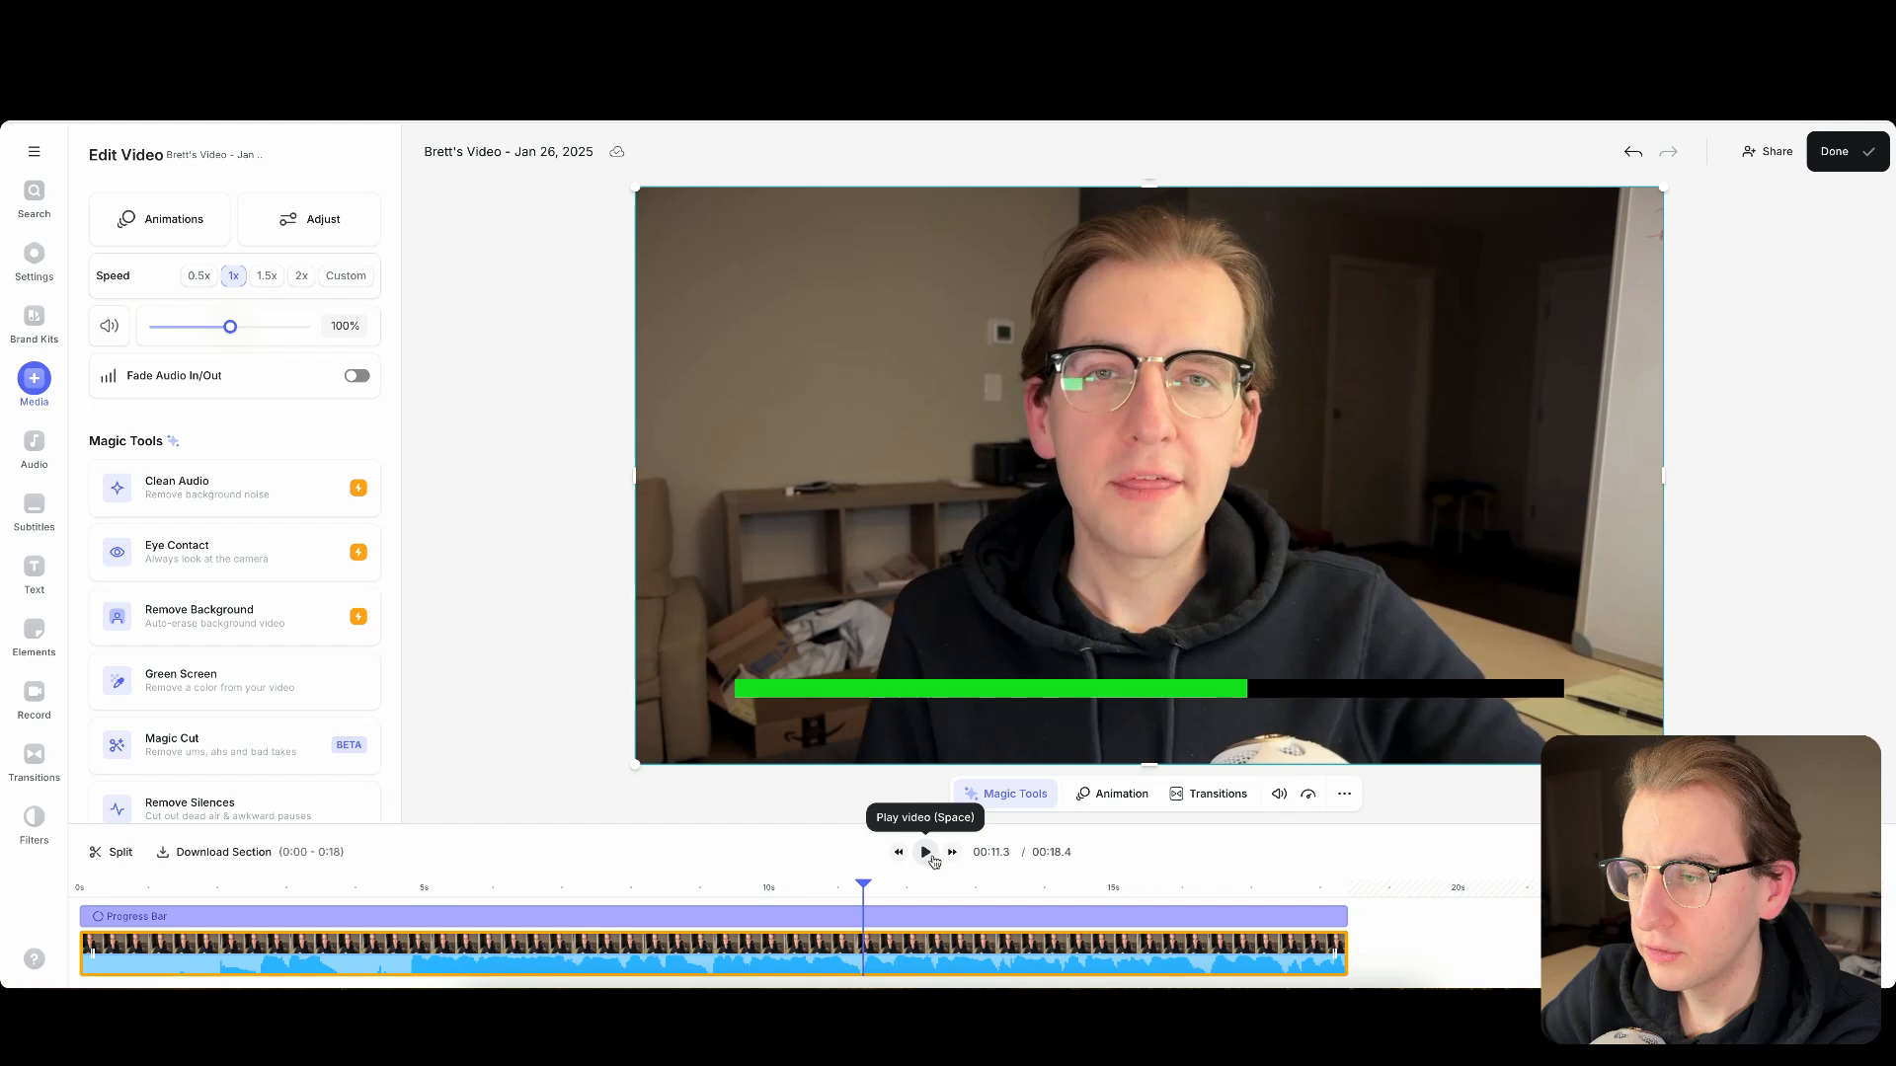
{"action": "left_click", "coordinate": [926, 854]}
{"action": "left_click", "coordinate": [926, 853]}
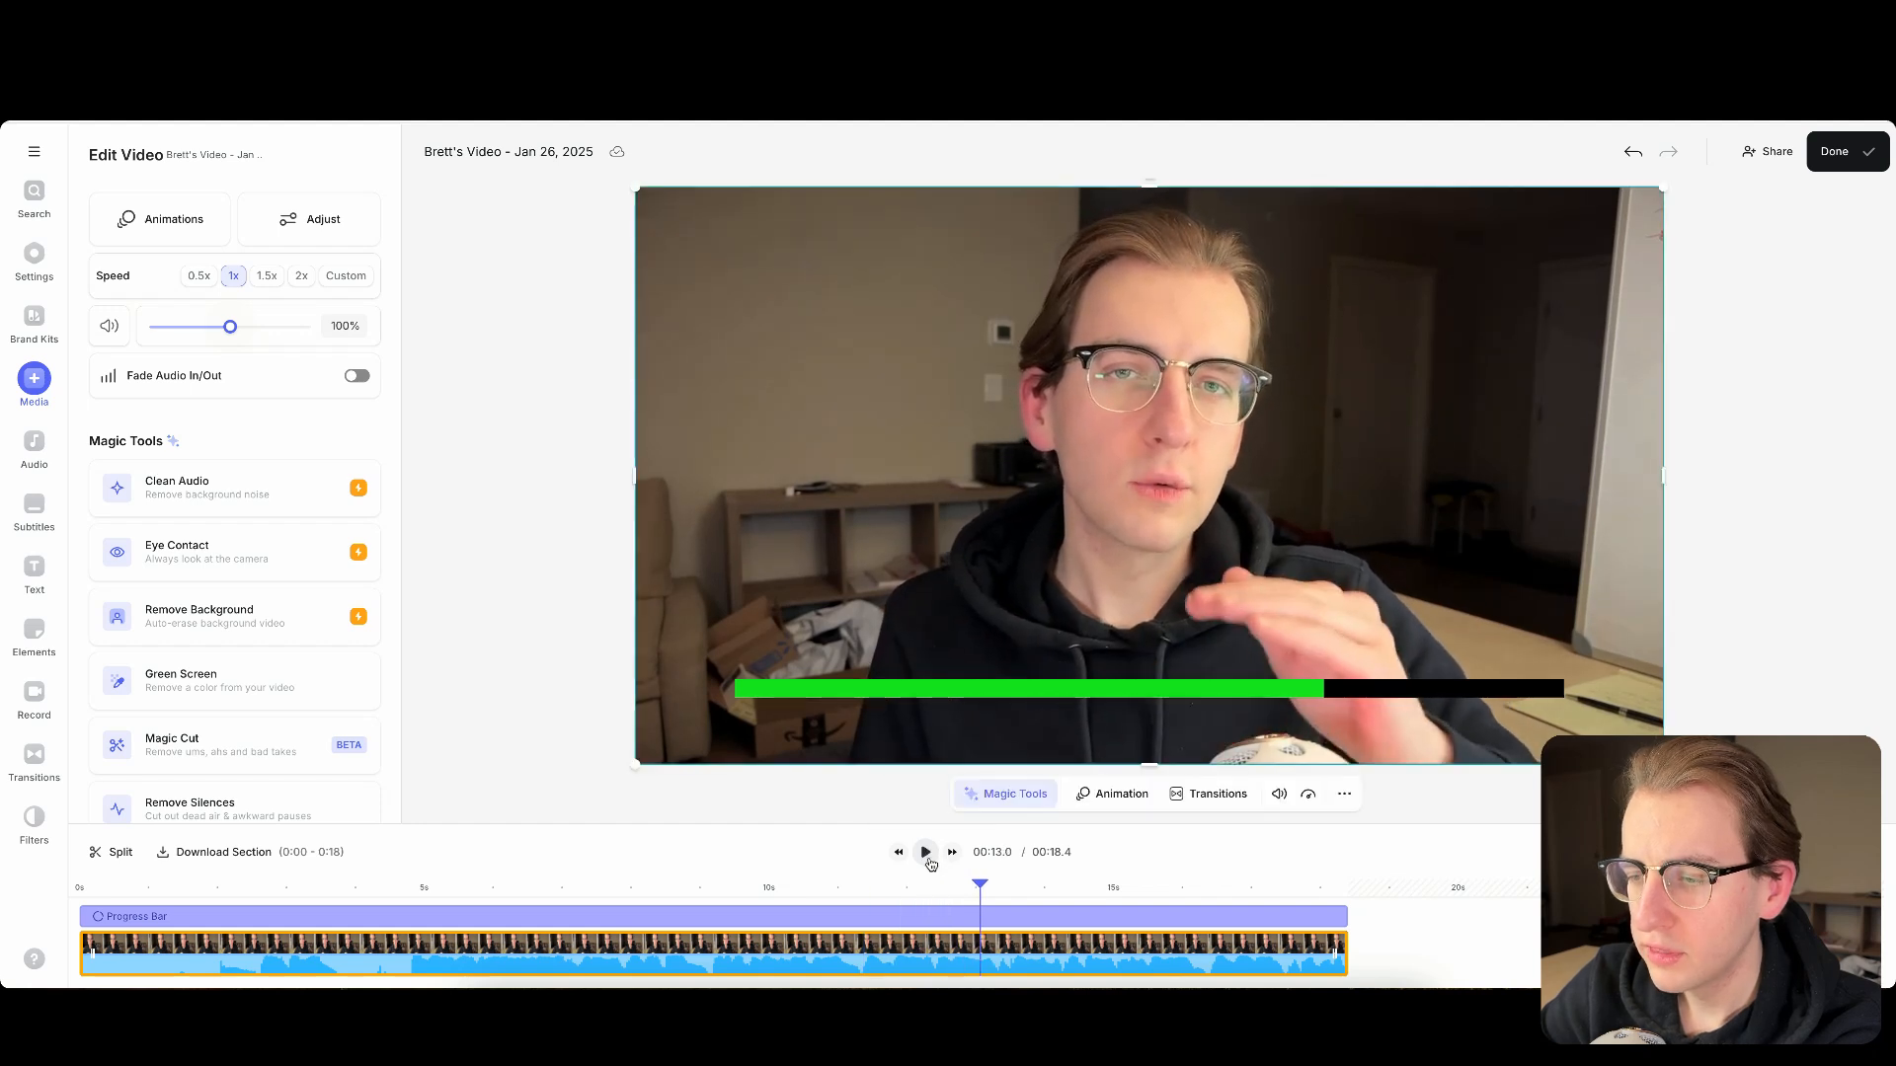
- Split the progress bar at 00:16.2 and move the second piece past the end of the video on the timeline
{"action": "left_click", "coordinate": [1202, 896]}
{"action": "left_click", "coordinate": [1182, 918]}
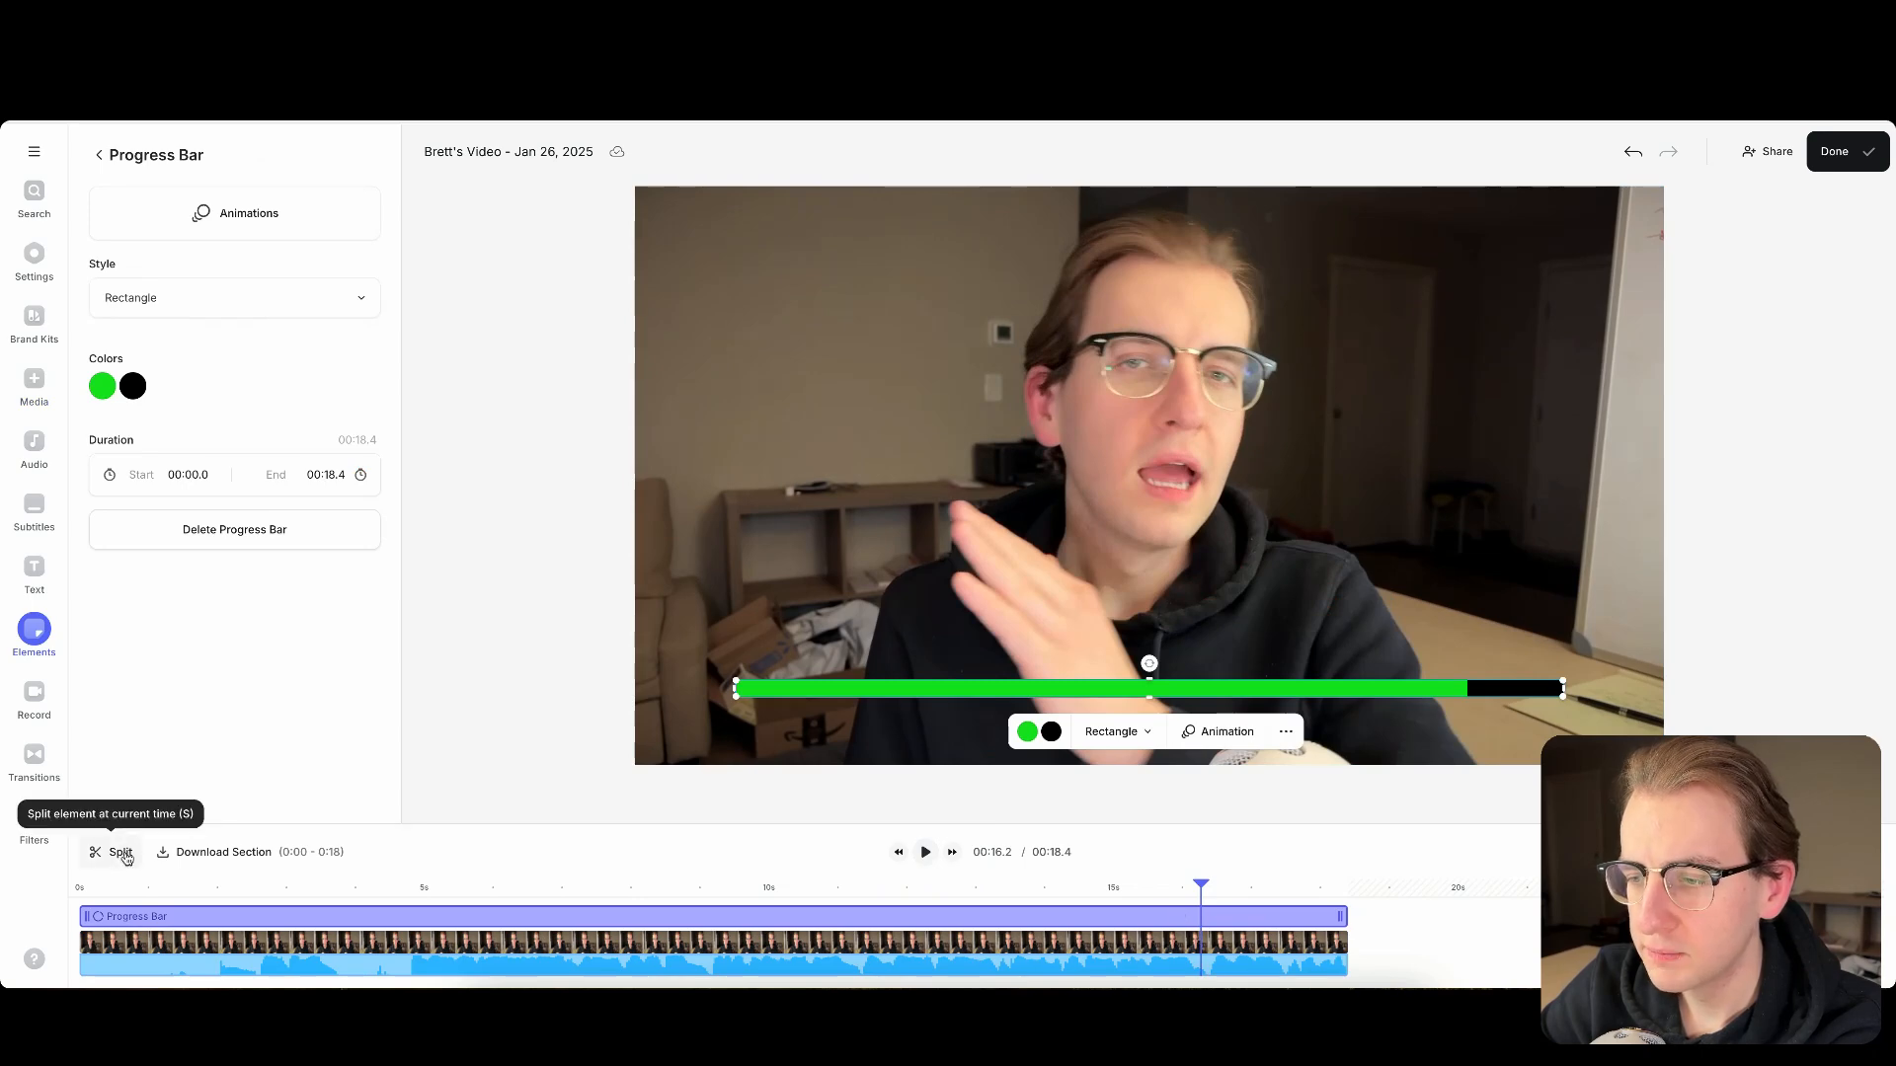
{"action": "left_click", "coordinate": [111, 852]}
{"action": "left_click", "coordinate": [1257, 921]}
{"action": "left_click_drag", "start_coordinate": [1257, 920], "coordinate": [1455, 920]}
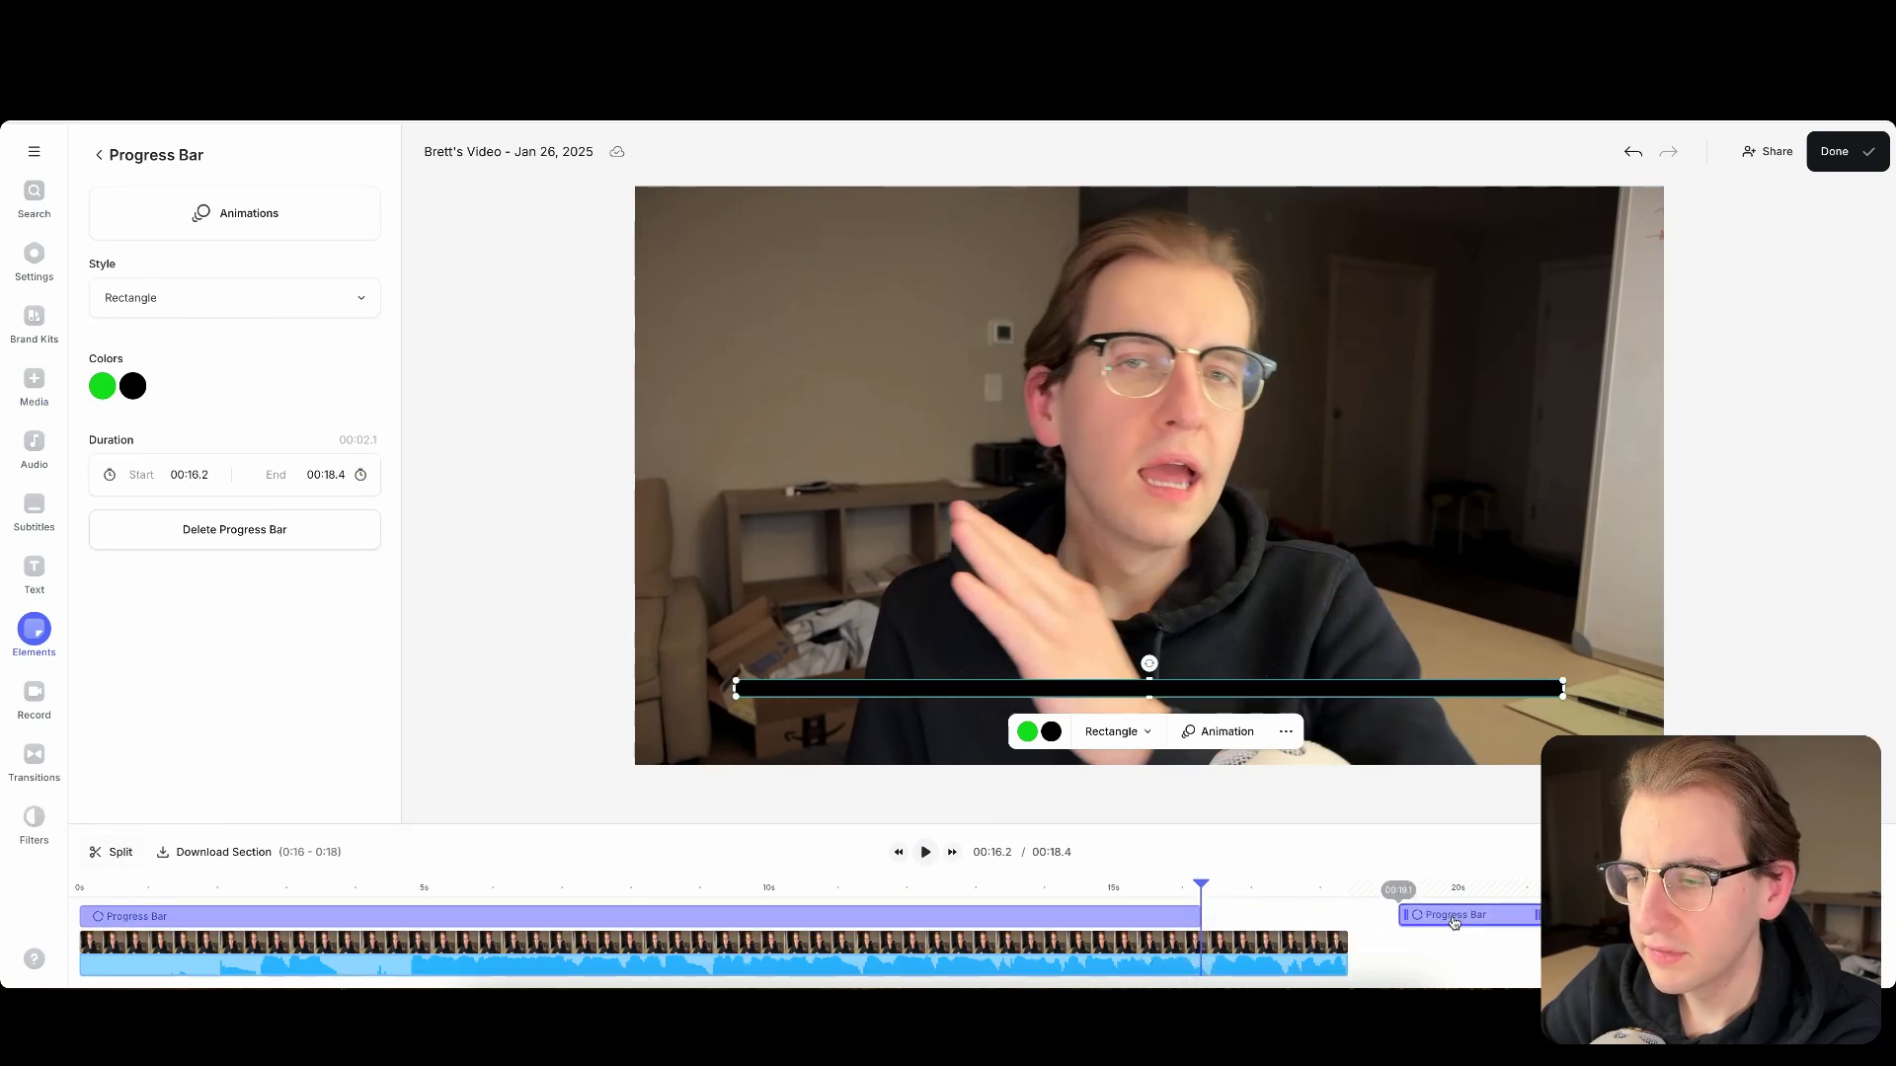
- Delete the split-off progress bar piece and extend the remaining one to the end of the video at 00:18.4
{"action": "left_click", "coordinate": [1175, 892]}
{"action": "left_click_drag", "start_coordinate": [1177, 894], "coordinate": [1222, 895]}
{"action": "key", "text": "Delete"}
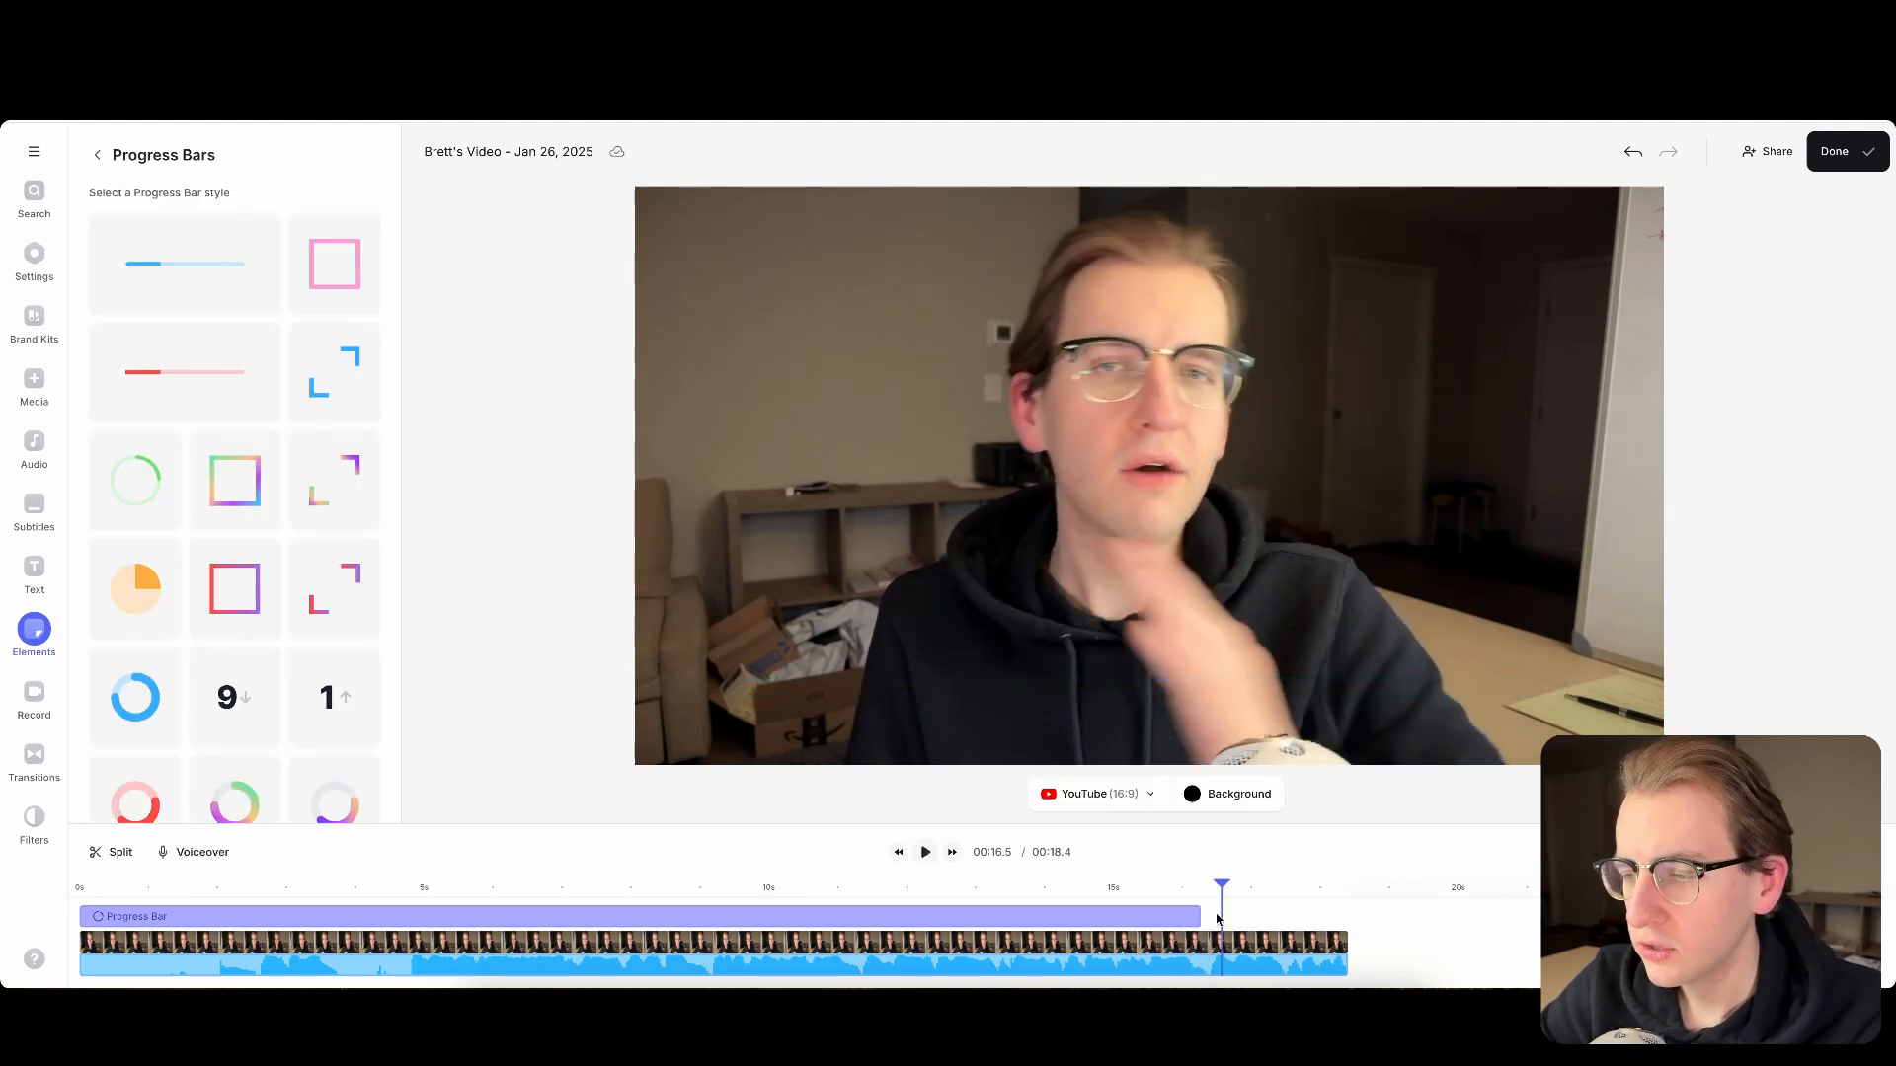
{"action": "left_click", "coordinate": [1198, 917]}
{"action": "left_click_drag", "start_coordinate": [1200, 918], "coordinate": [1346, 919]}
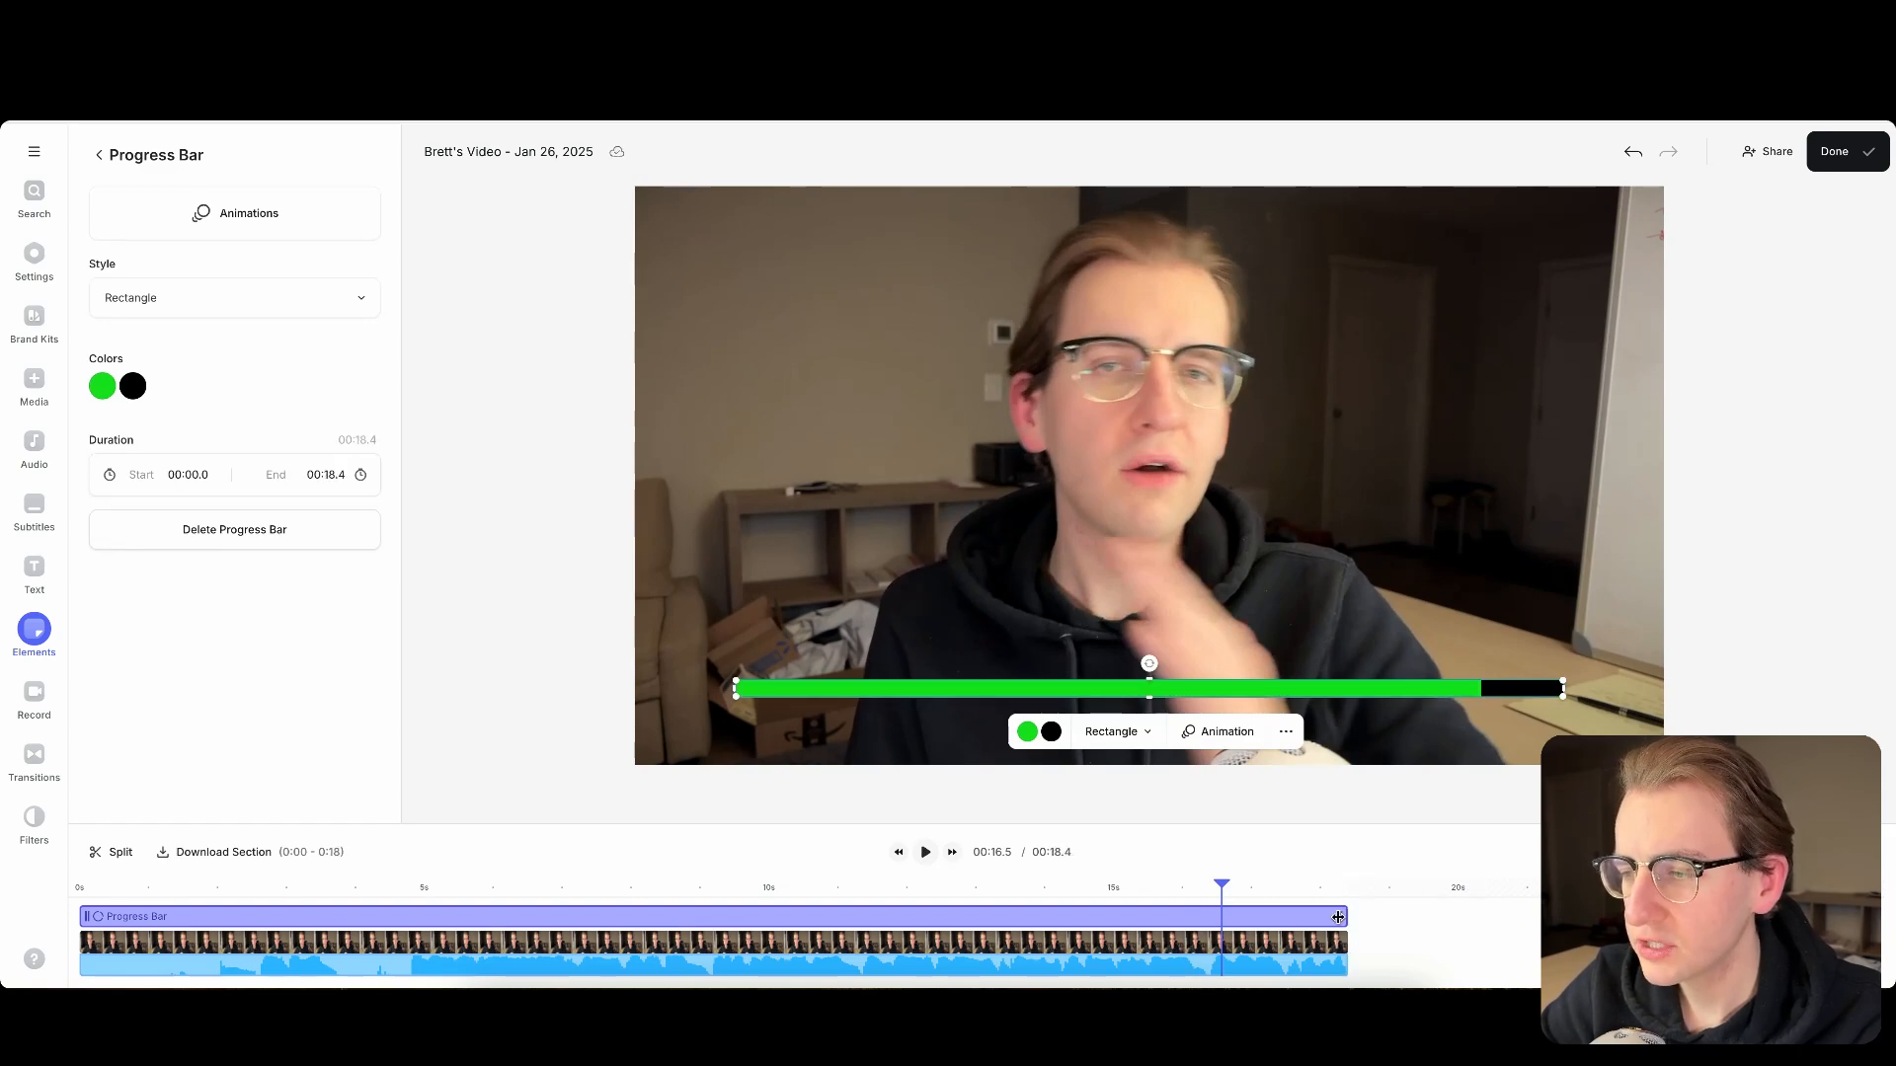